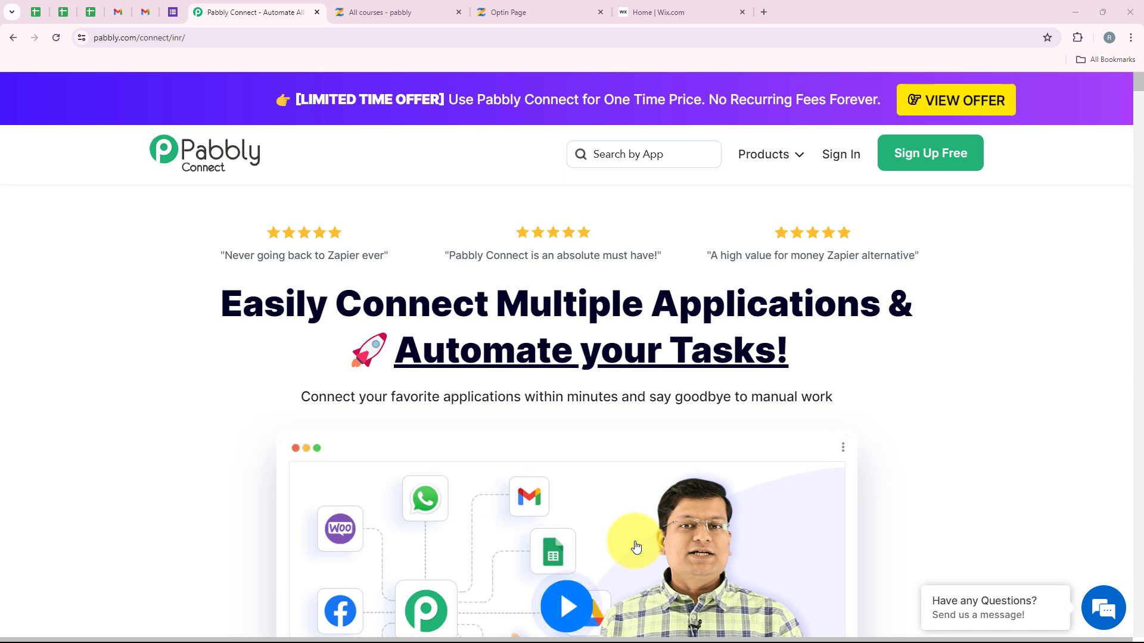
# Step: Go from the Pabbly landing page to the sign-in page
pyautogui.click(581, 11)
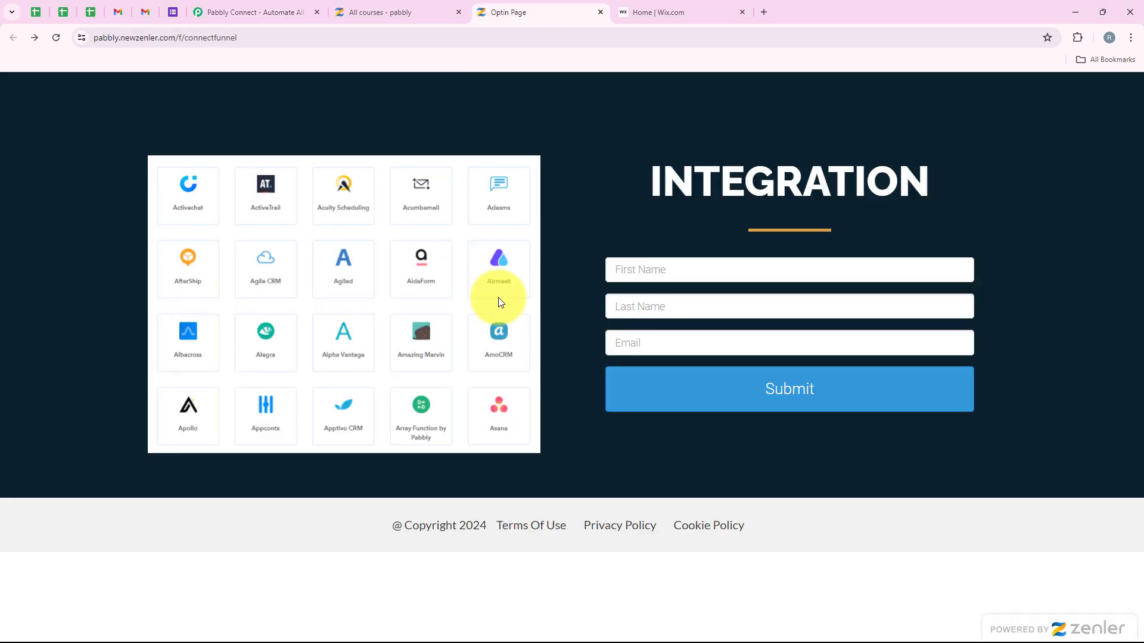
pyautogui.click(228, 6)
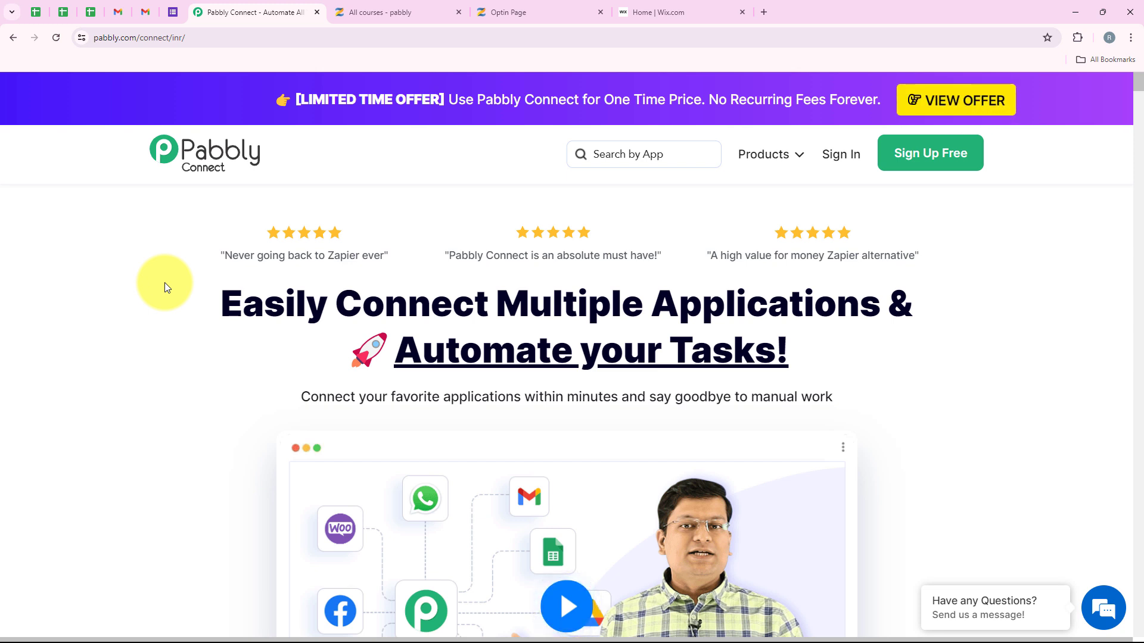
pyautogui.click(287, 34)
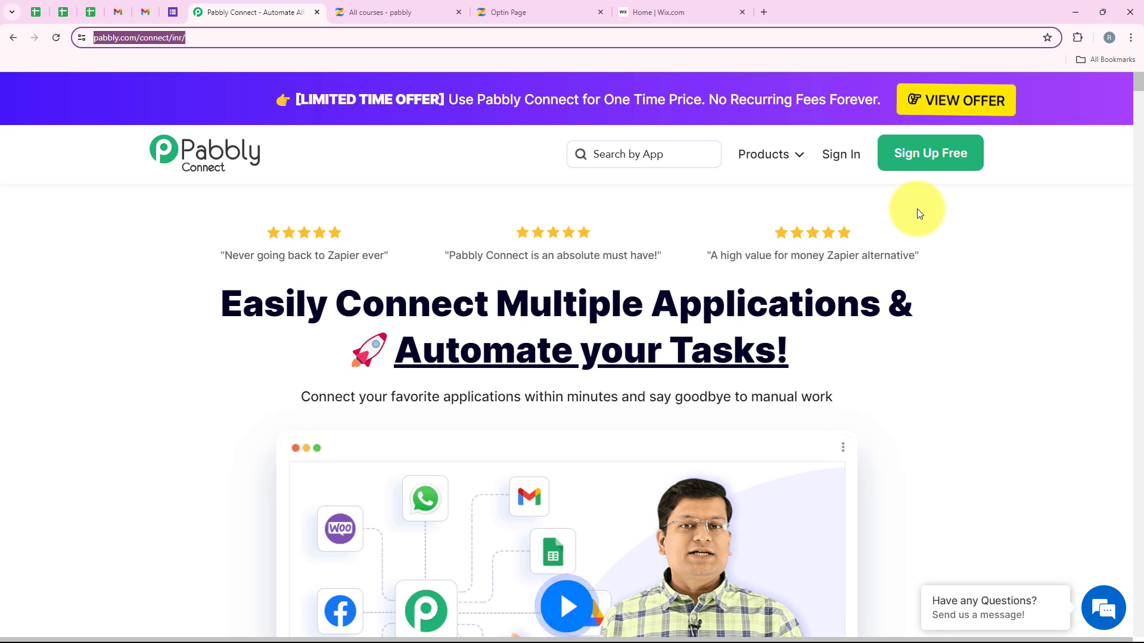
pyautogui.click(829, 160)
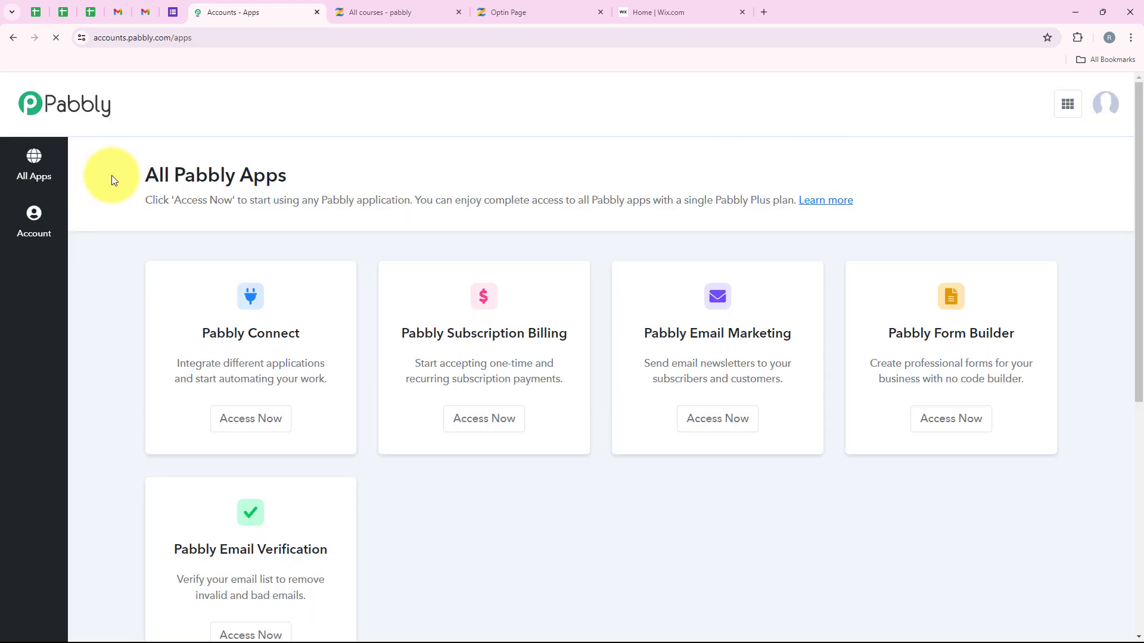
# Step: On All Pabbly Apps, open Pabbly Connect's dashboard in a new tab via Access Now
pyautogui.moveTo(112, 176); pyautogui.dragTo(309, 172)
pyautogui.click(309, 173)
pyautogui.scroll(-1, 346, 252)
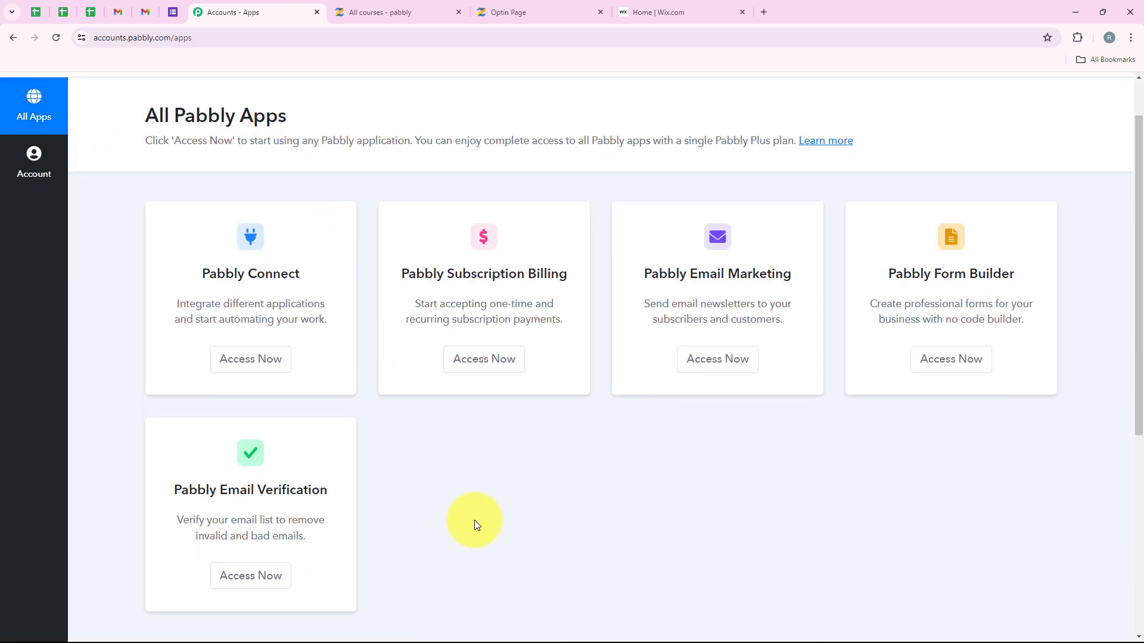
pyautogui.scroll(1, 474, 520)
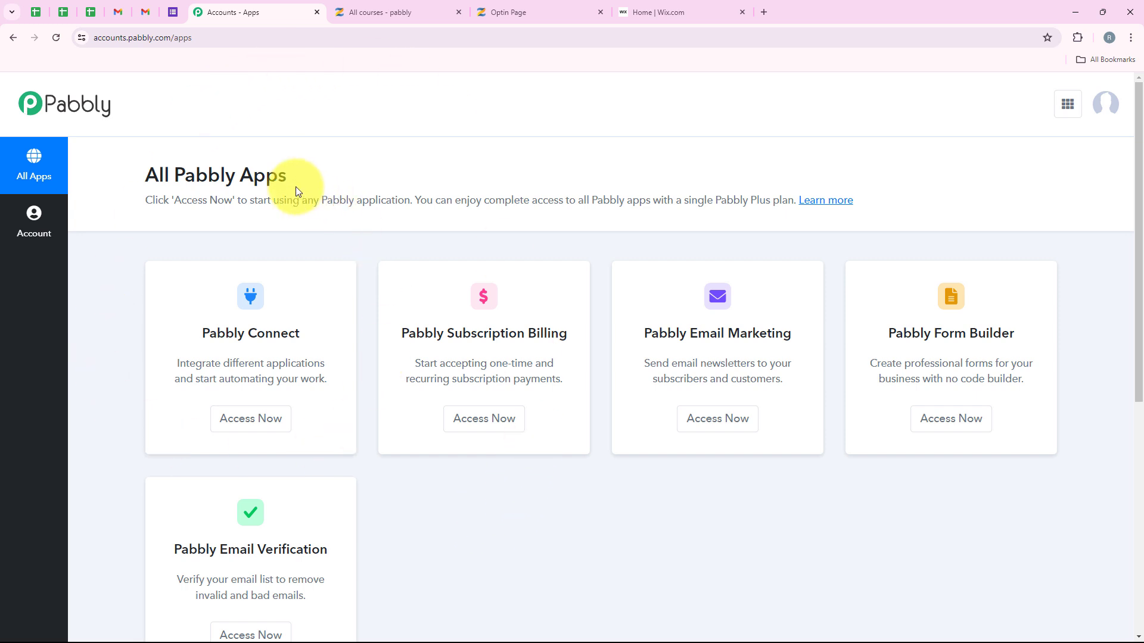
pyautogui.moveTo(201, 334); pyautogui.dragTo(315, 325)
pyautogui.moveTo(223, 363); pyautogui.dragTo(327, 348)
pyautogui.click(327, 348)
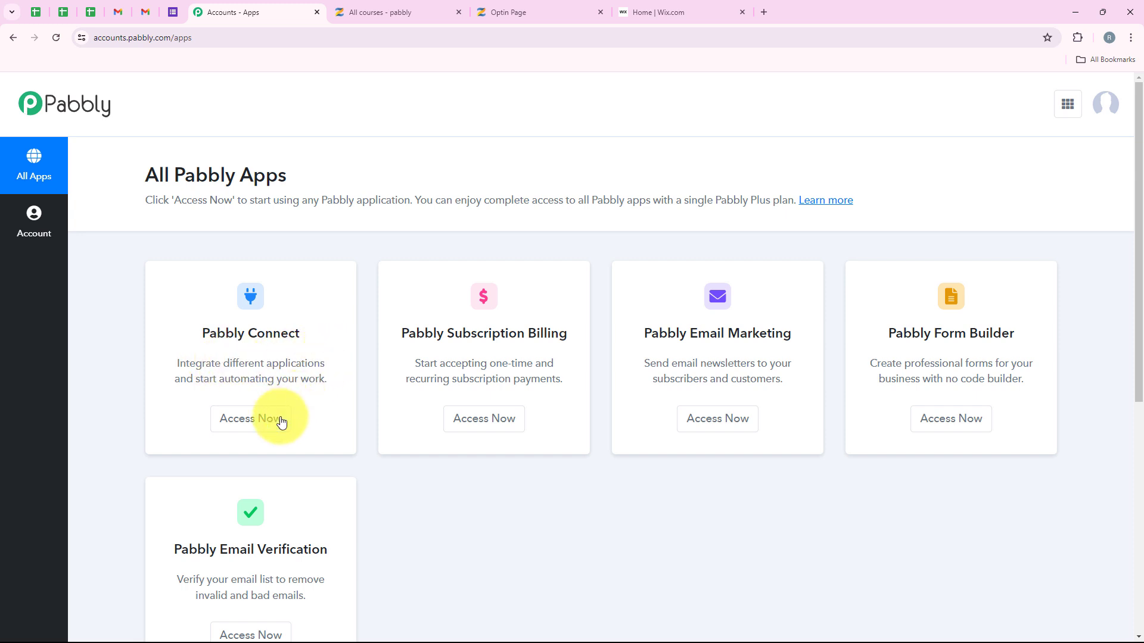
pyautogui.click(279, 420)
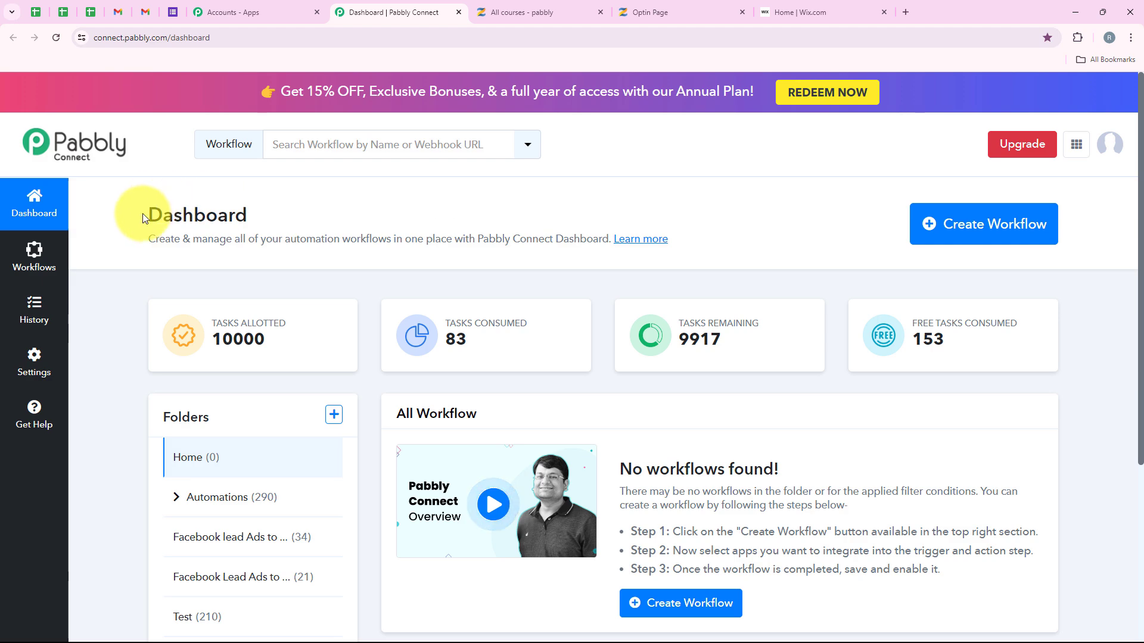
pyautogui.moveTo(134, 215); pyautogui.dragTo(268, 218)
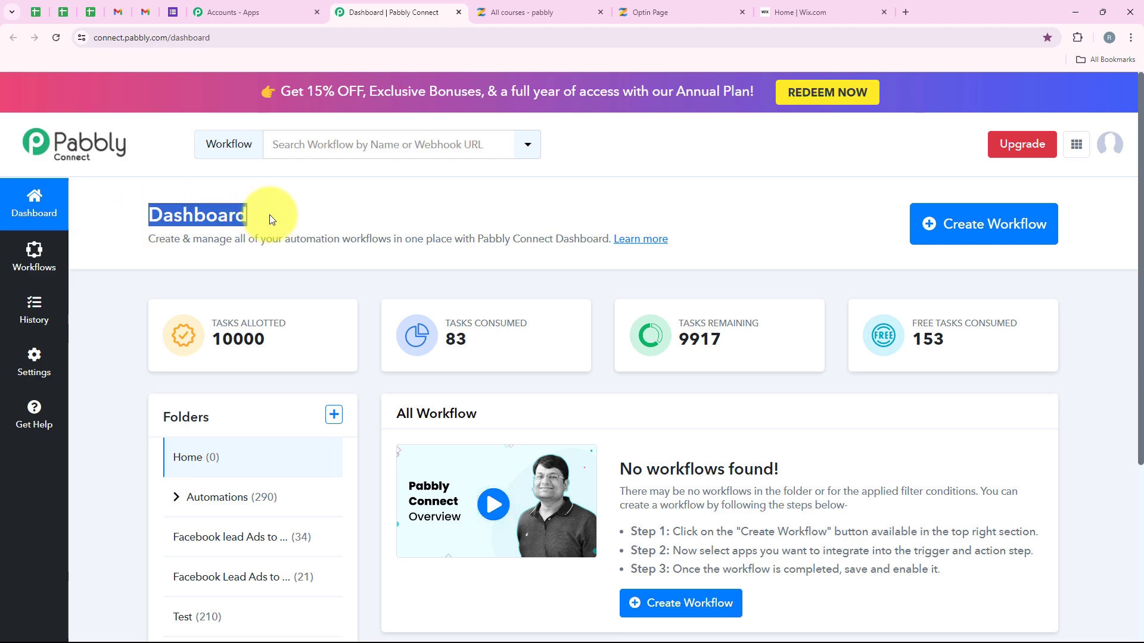
# Step: Create a workflow in the Automations folder, pasting the name 'How to Add/Update Zenler Leads to Wix as Contacts'
pyautogui.click(286, 277)
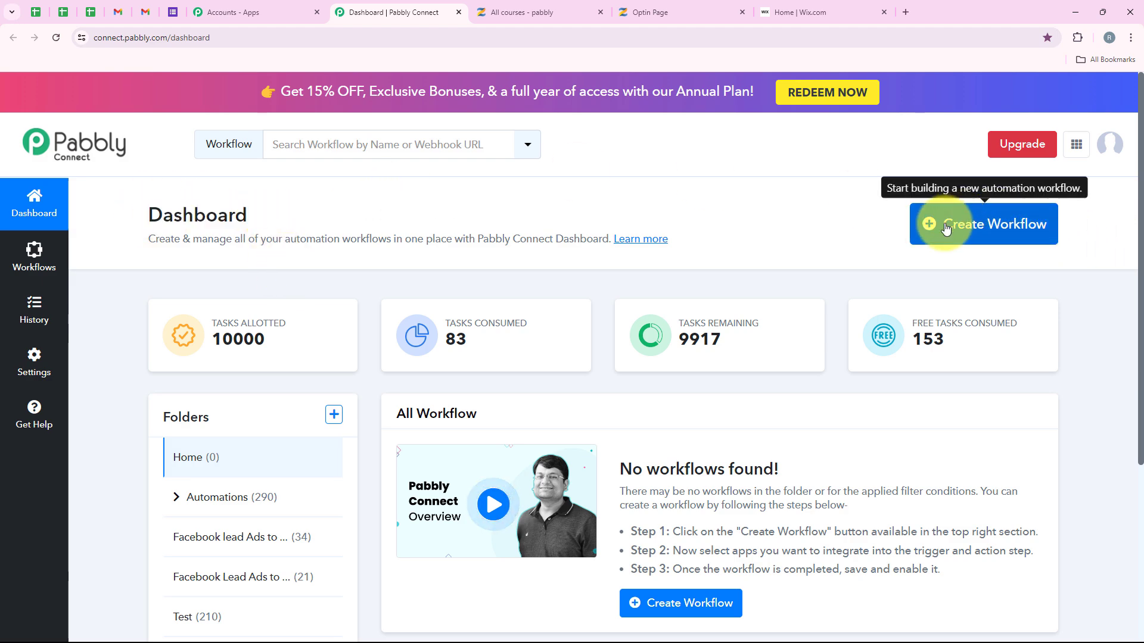
pyautogui.click(1007, 225)
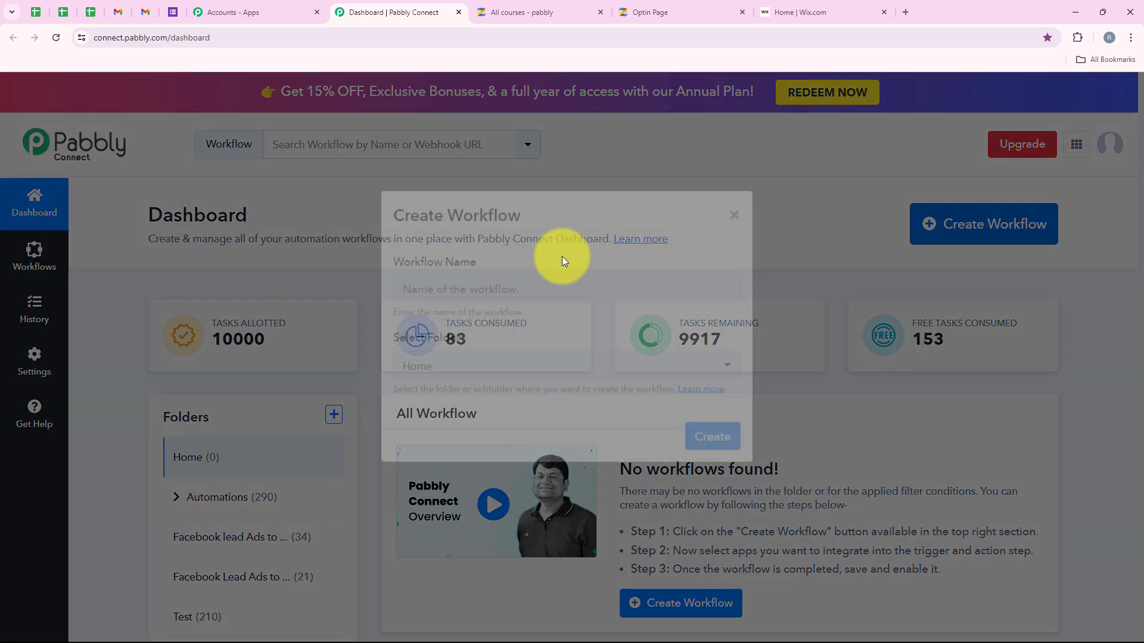
pyautogui.moveTo(486, 295); pyautogui.dragTo(405, 295)
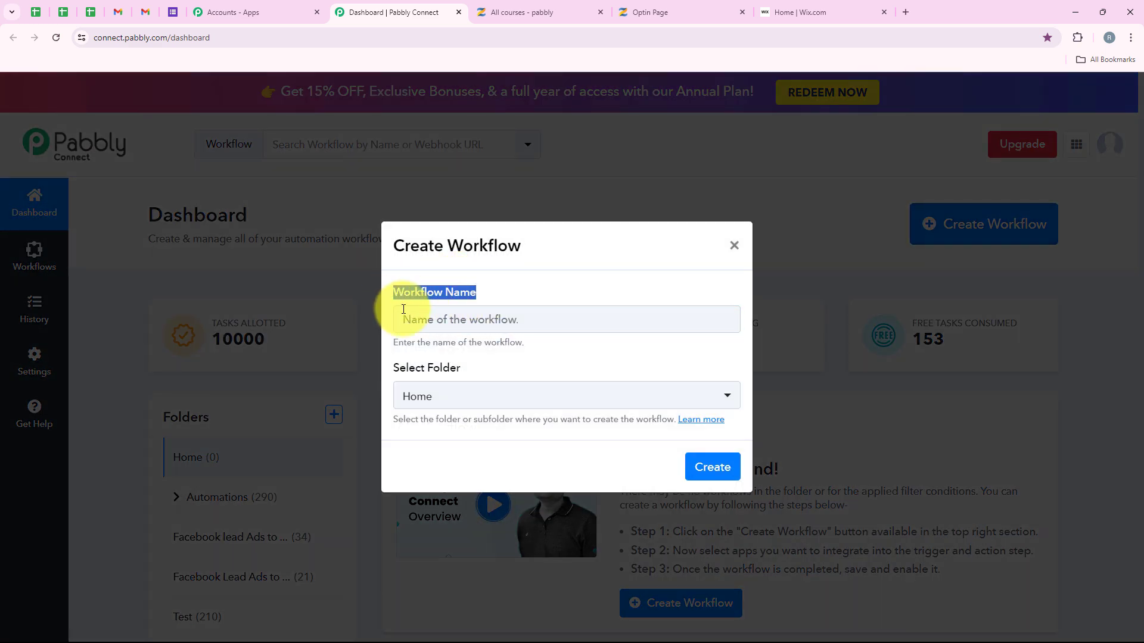
pyautogui.moveTo(461, 372); pyautogui.dragTo(397, 374)
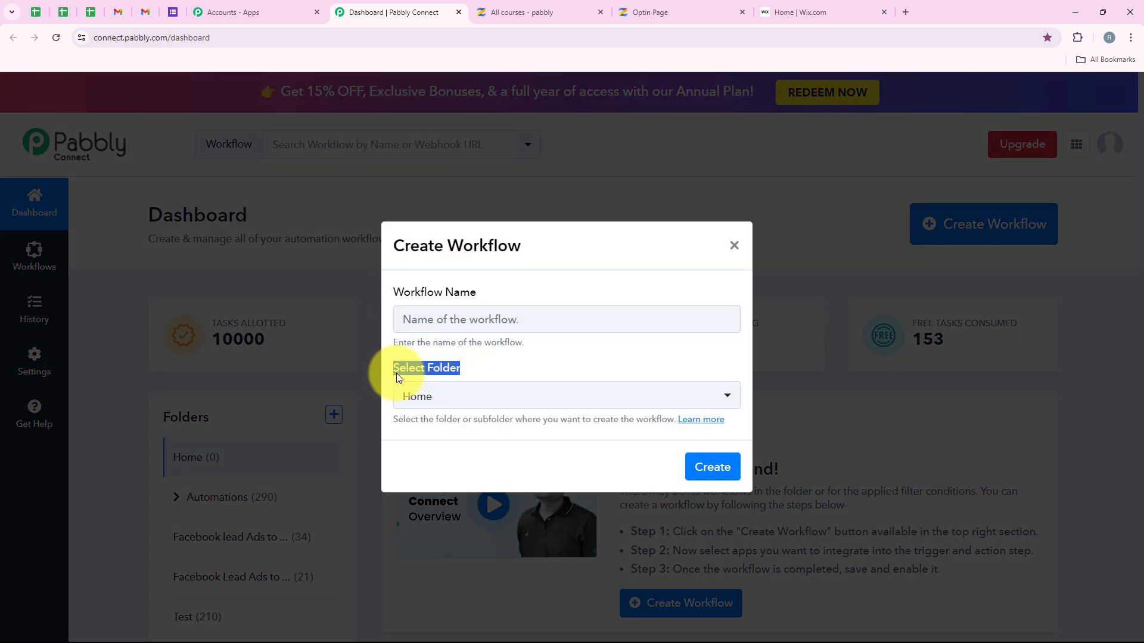
pyautogui.click(516, 400)
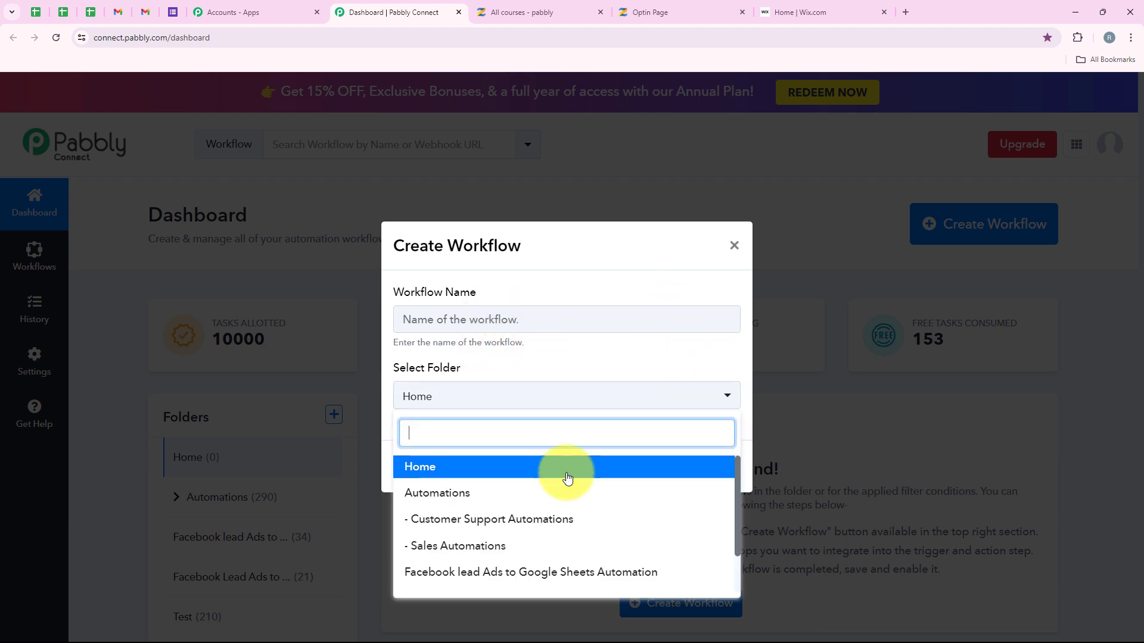
pyautogui.click(655, 493)
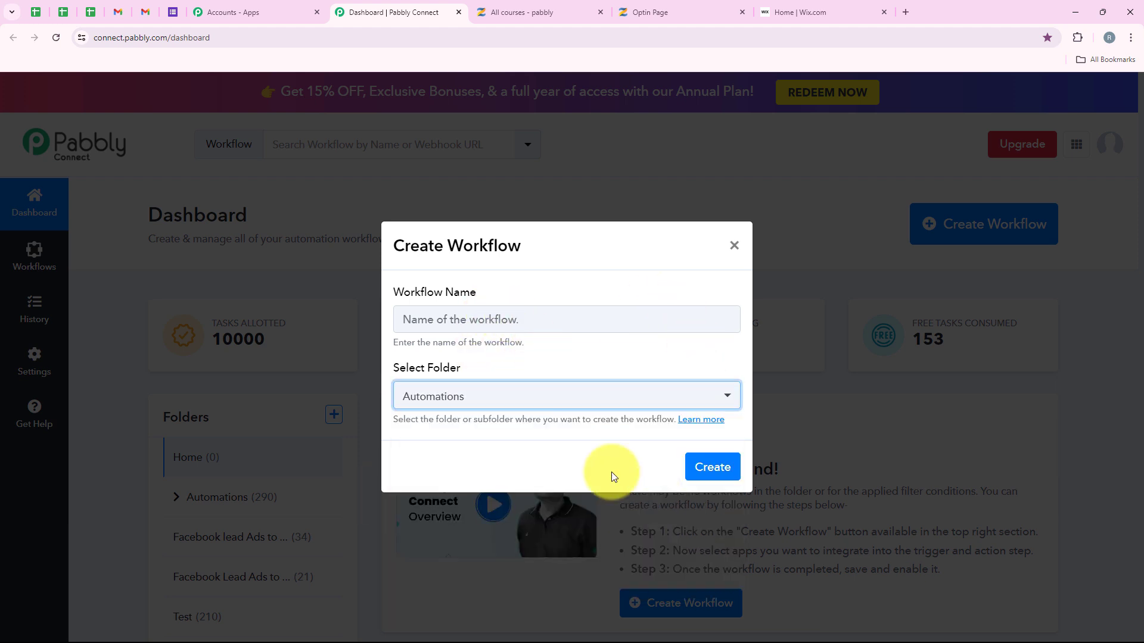
pyautogui.click(518, 320)
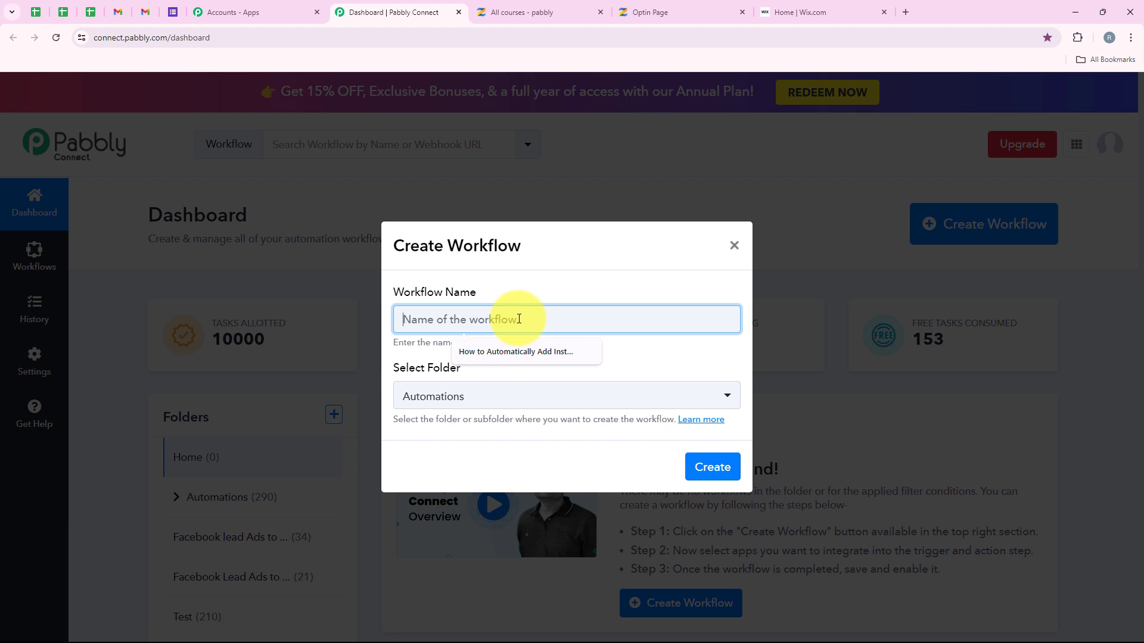
pyautogui.write('How to Add/Update Zenler Leads to Wix as Contacts')
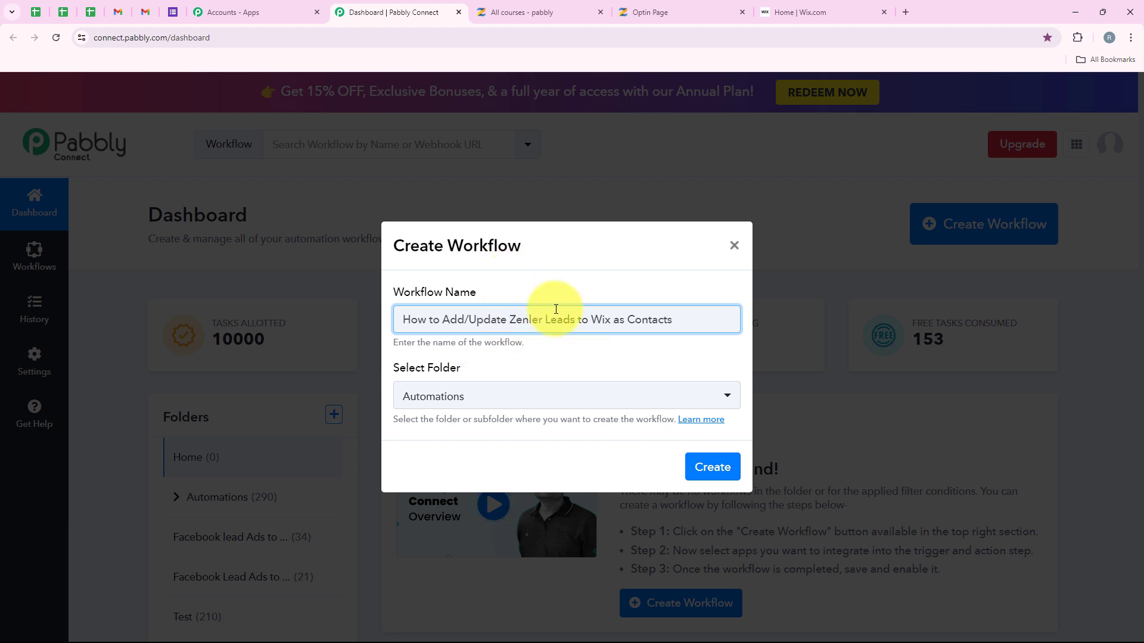
pyautogui.click(728, 472)
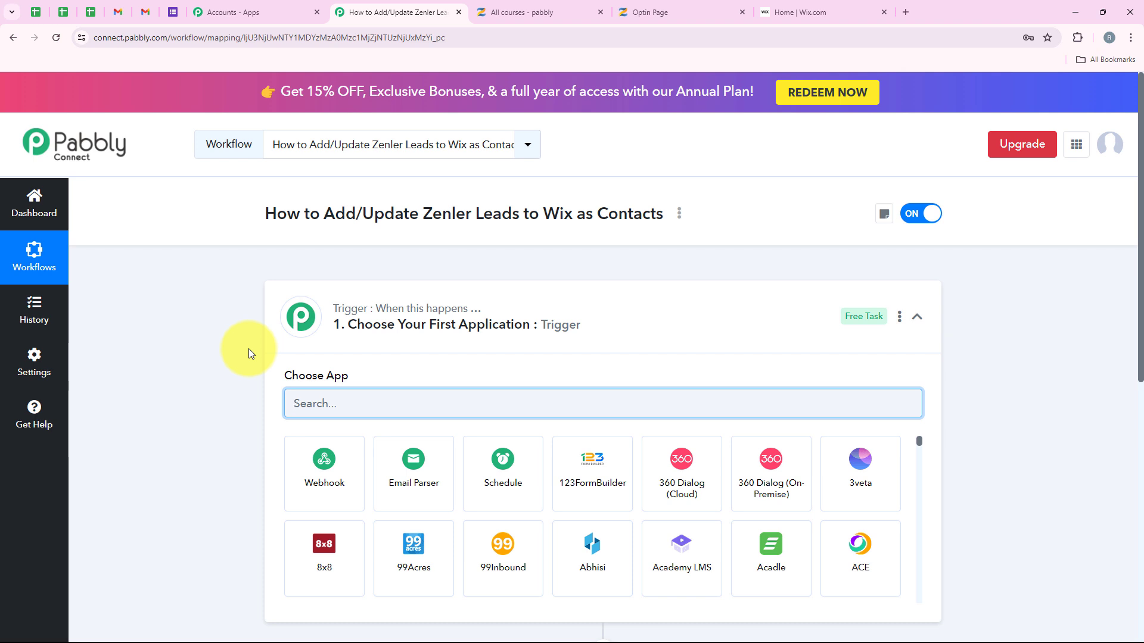
# Step: Set the trigger app to Zenler, found by searching 'Zenl', with New Lead as the event
pyautogui.click(620, 319)
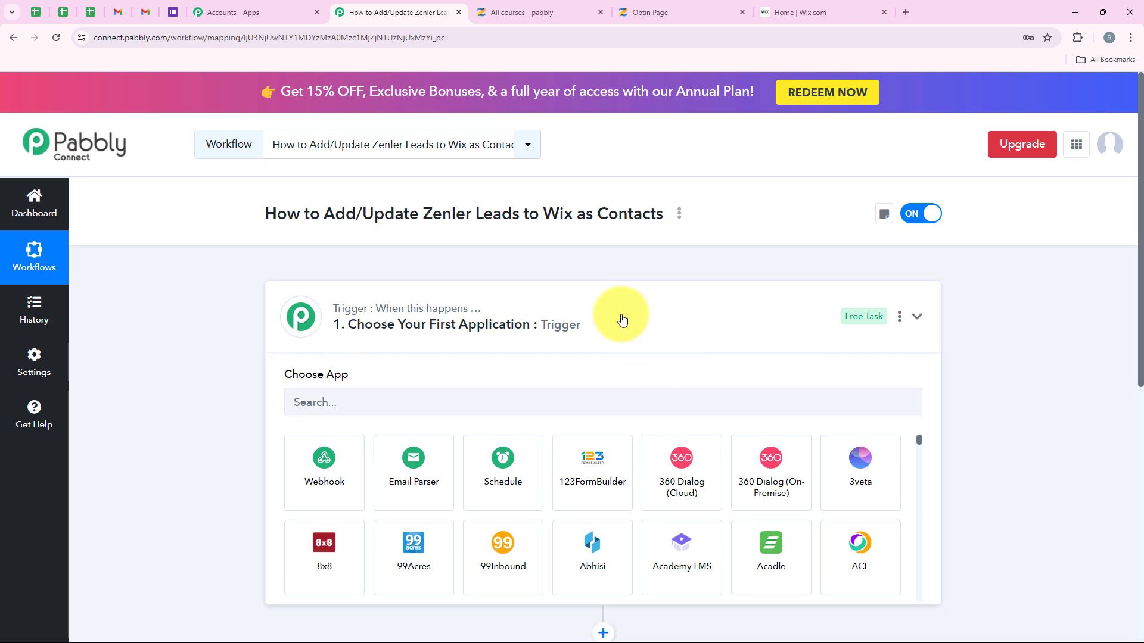
pyautogui.moveTo(400, 300)
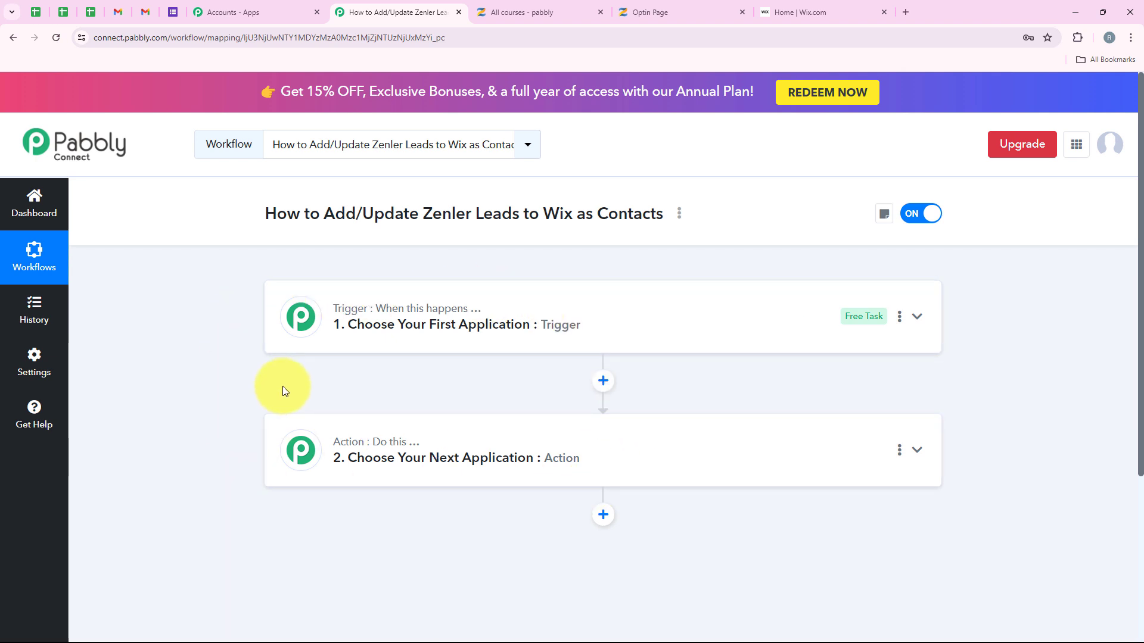
pyautogui.click(341, 344)
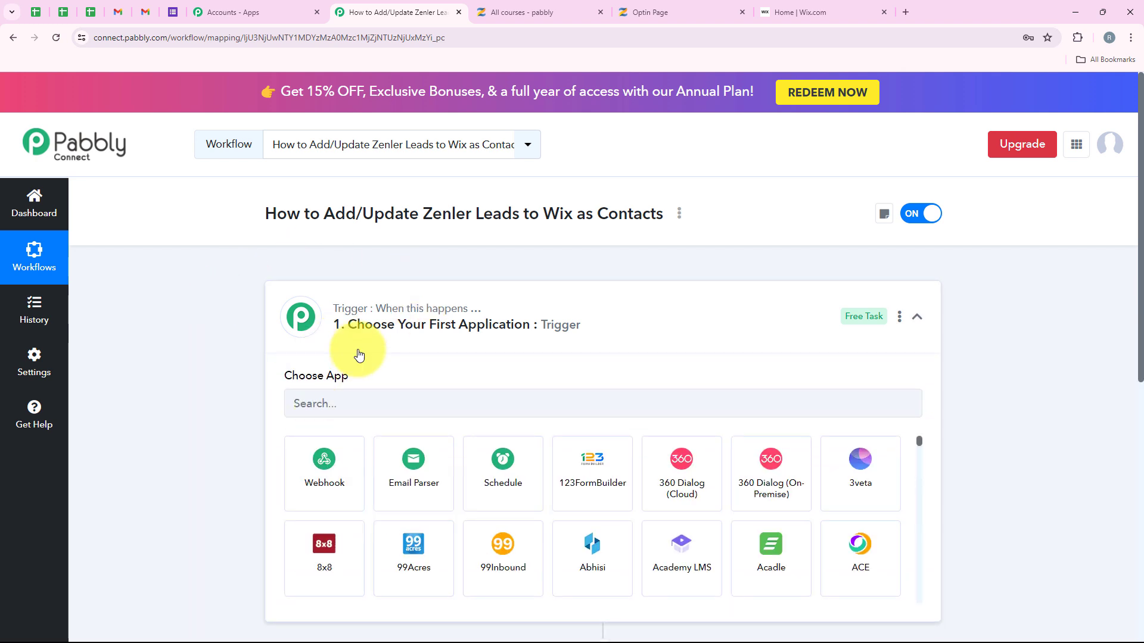
pyautogui.click(367, 403)
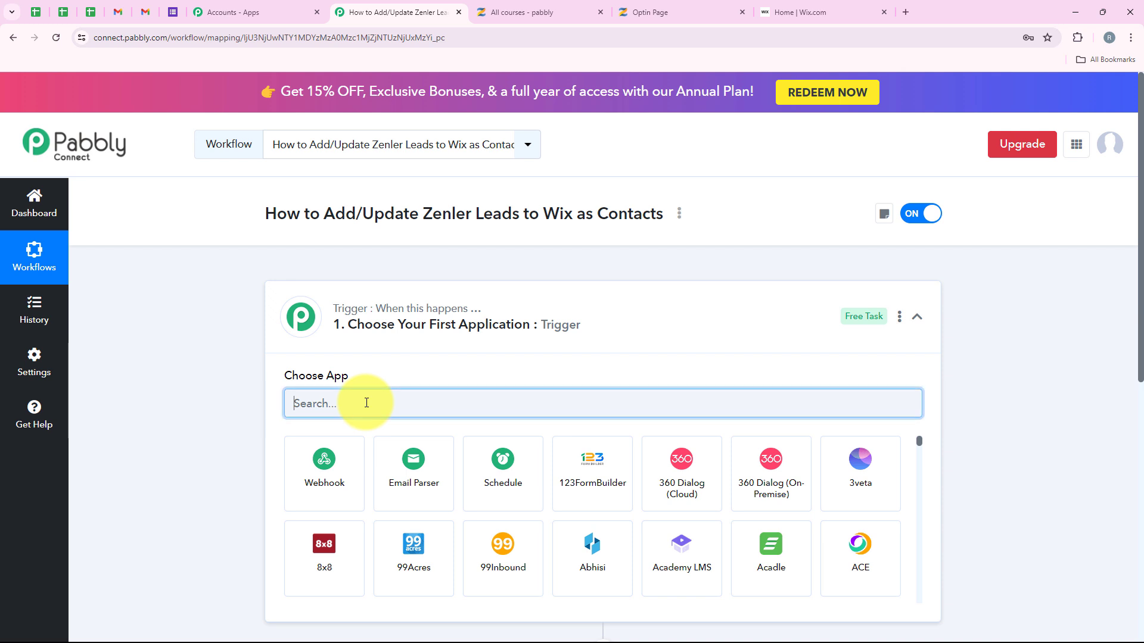
pyautogui.write('Zenler')
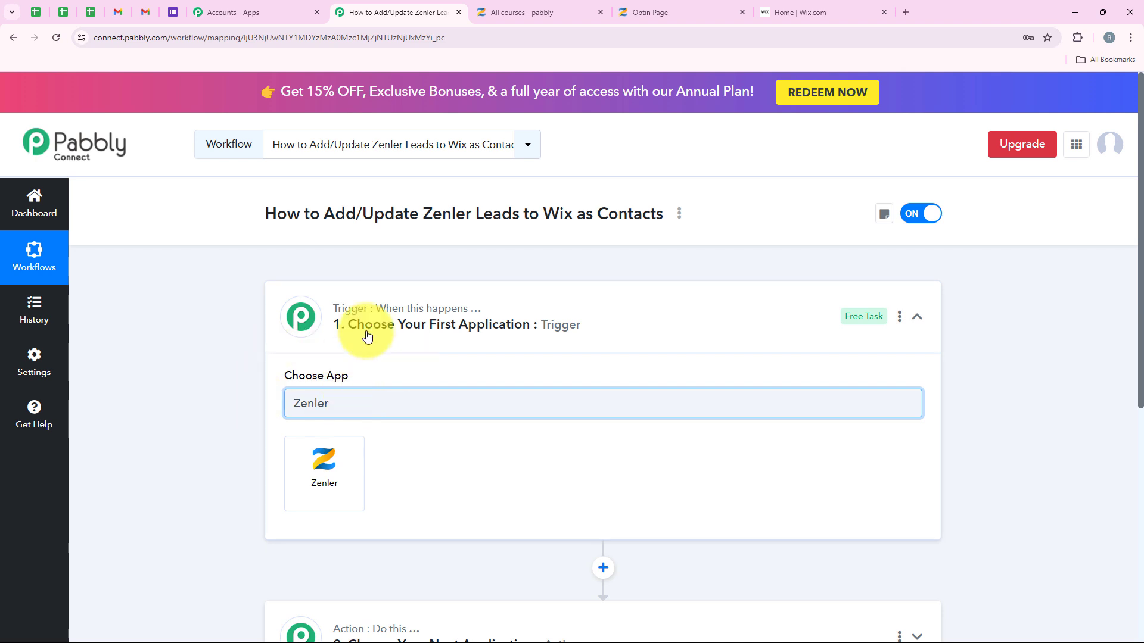
pyautogui.click(324, 472)
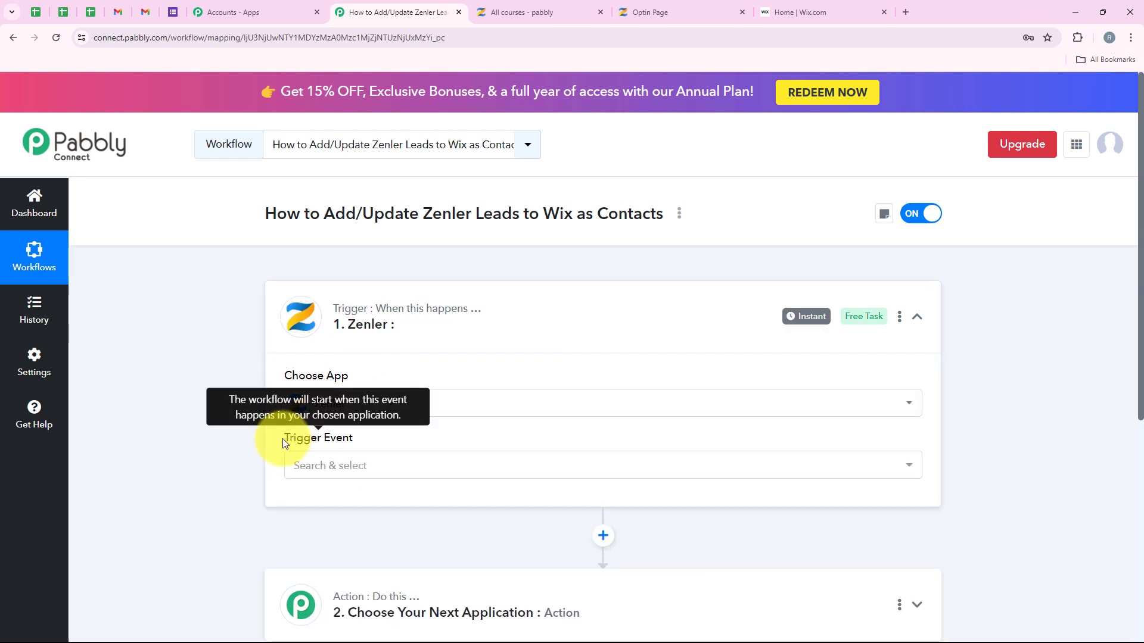
pyautogui.moveTo(282, 438); pyautogui.dragTo(364, 447)
pyautogui.click(370, 473)
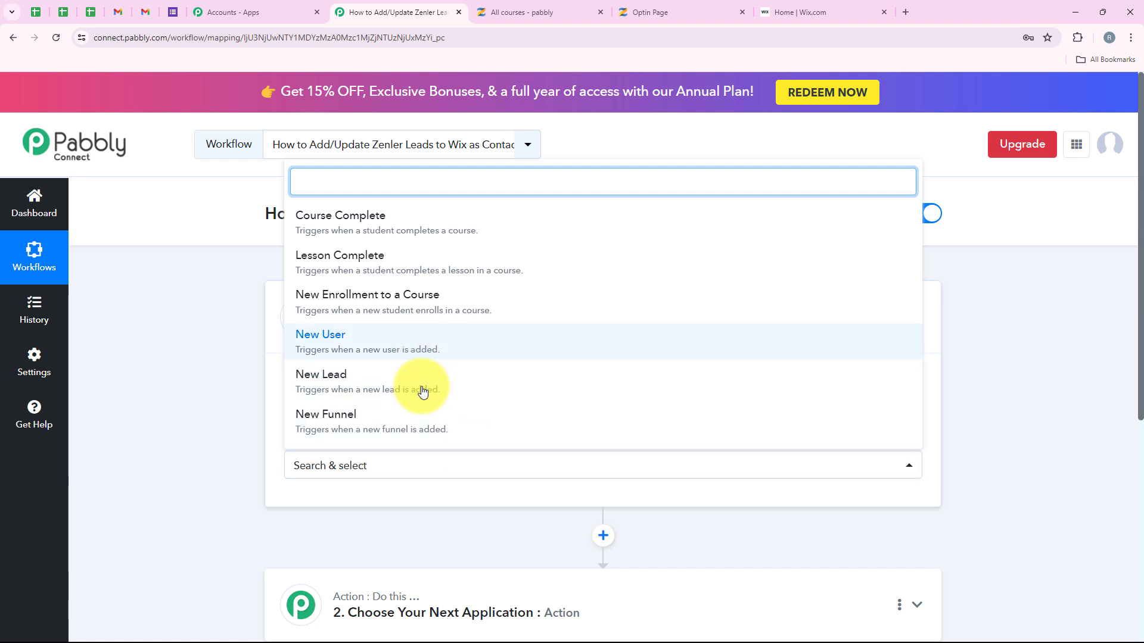
pyautogui.click(421, 386)
# Step: Choose Add New Connection in the Connect Zenler Account panel
pyautogui.click(303, 506)
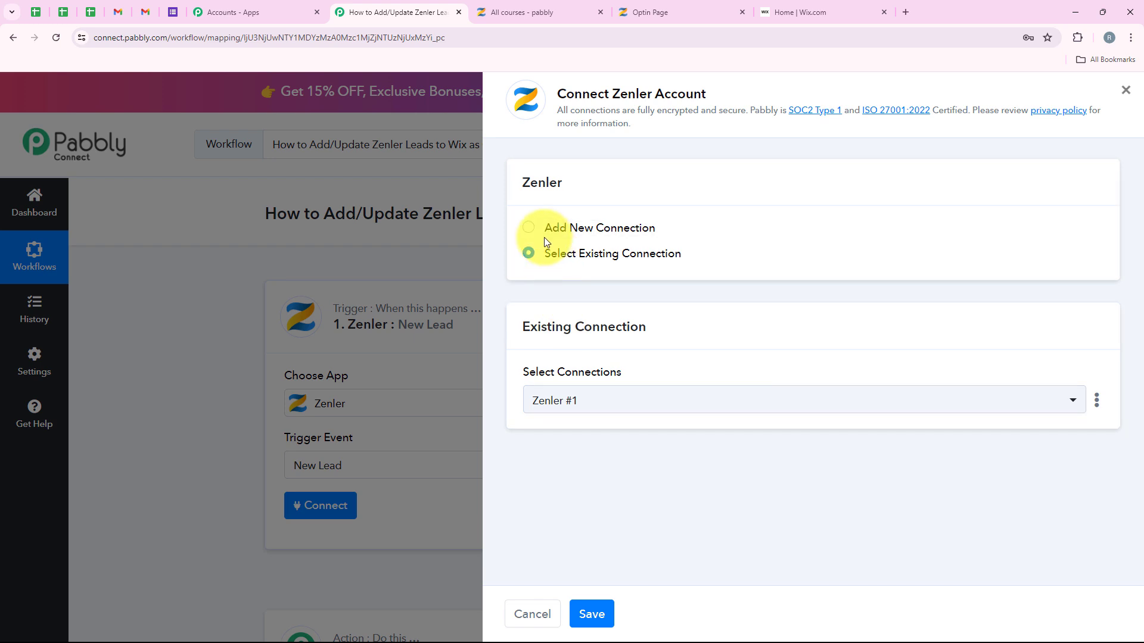
pyautogui.moveTo(544, 235); pyautogui.dragTo(657, 238)
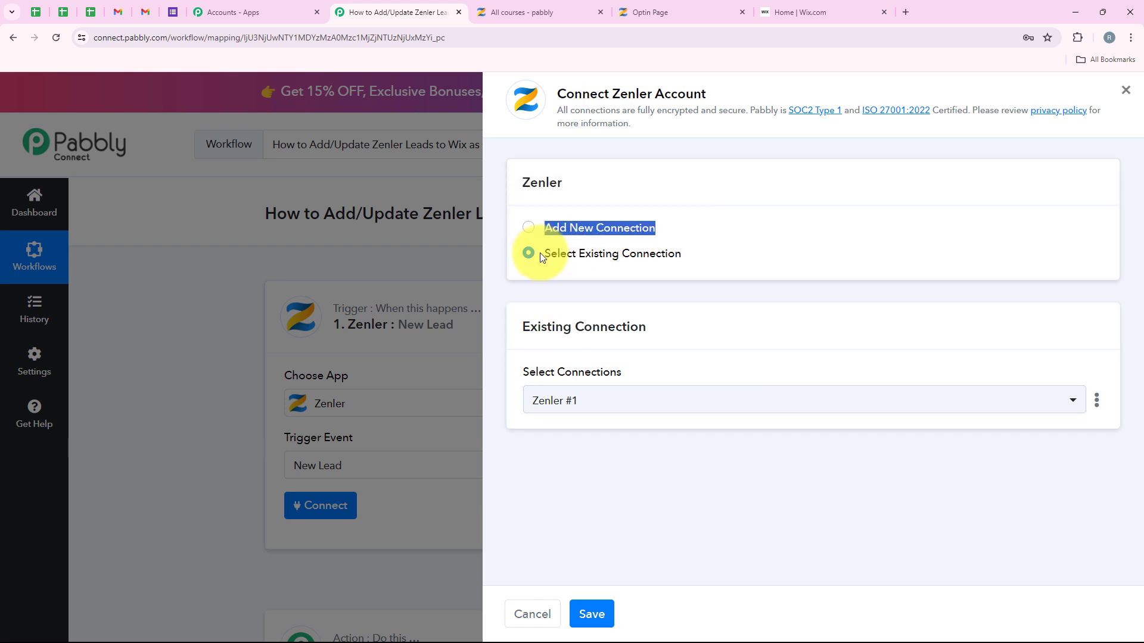
pyautogui.moveTo(540, 253); pyautogui.dragTo(694, 253)
pyautogui.click(688, 196)
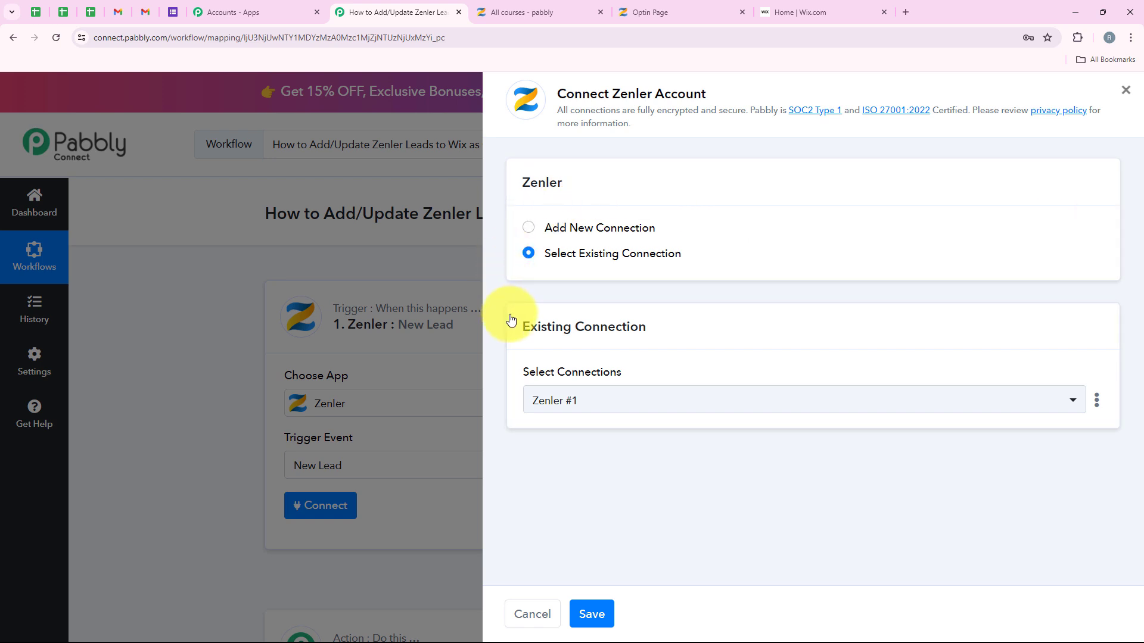
pyautogui.click(591, 252)
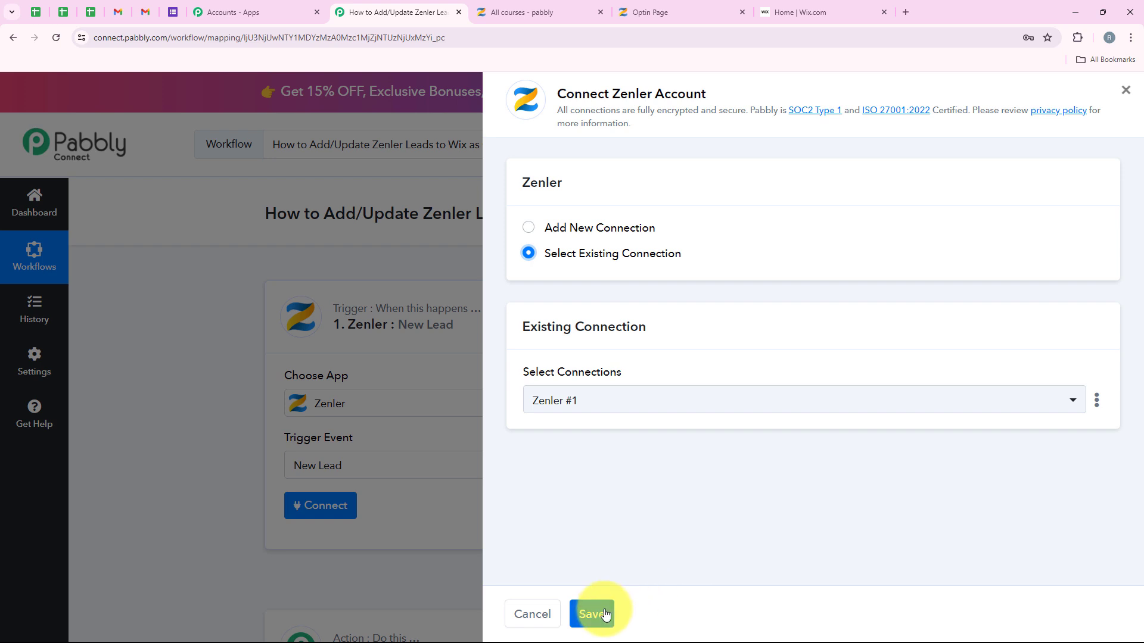
pyautogui.click(601, 227)
pyautogui.scroll(-1, 754, 311)
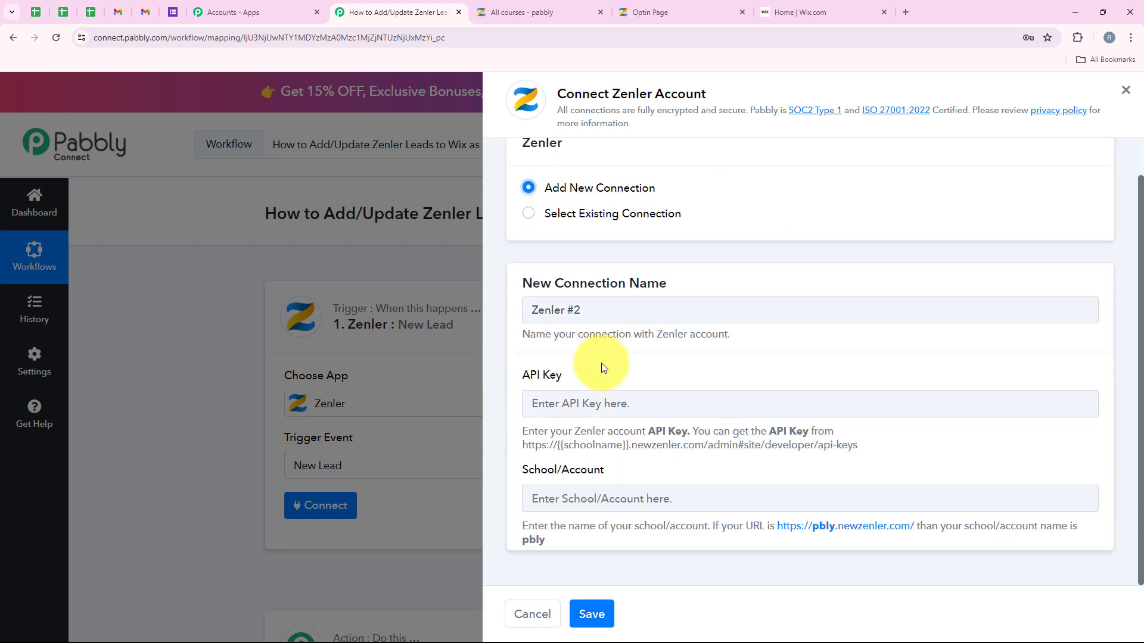
# Step: Copy the Zenler API-keys page address from the API Key help text into a new tab
pyautogui.moveTo(519, 375); pyautogui.dragTo(577, 380)
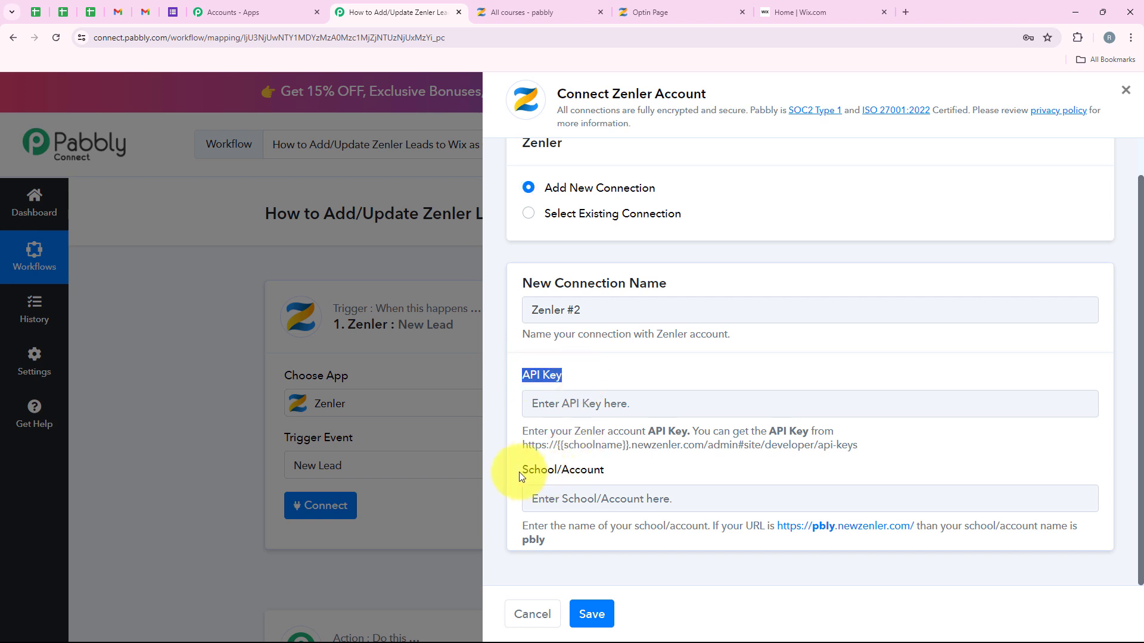
pyautogui.moveTo(519, 472); pyautogui.dragTo(601, 474)
pyautogui.click(647, 477)
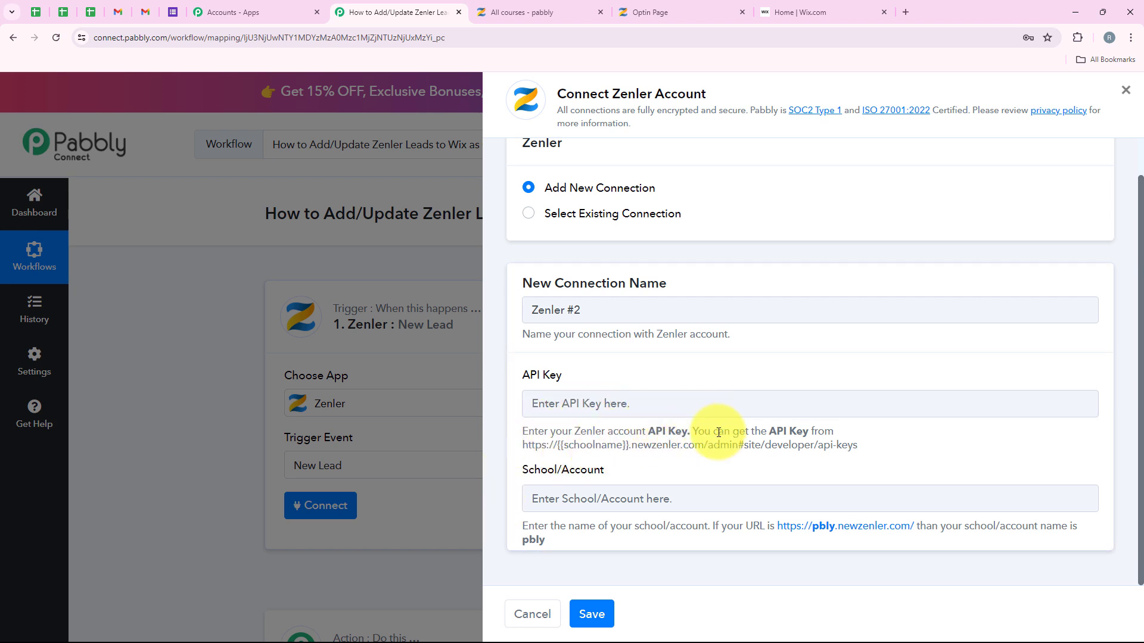
pyautogui.moveTo(884, 446); pyautogui.dragTo(521, 443)
pyautogui.hotkey('ctrl', 'c')
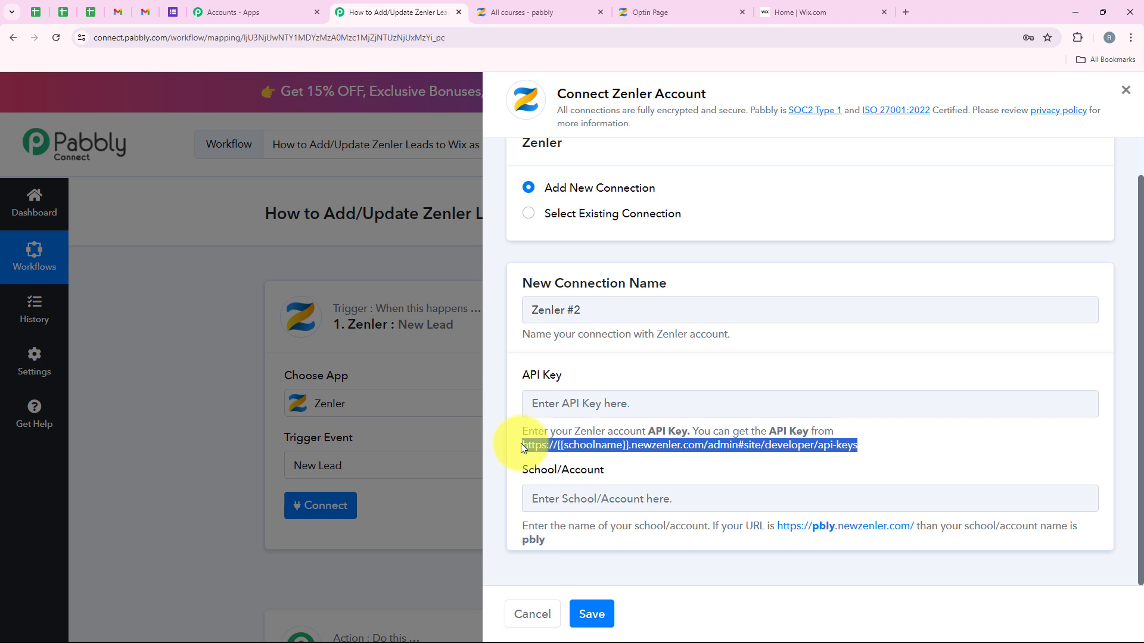
pyautogui.click(905, 12)
# Step: Load the API-keys address with 'pabbly' replacing {{schoolname}} and copy the Zenler API key
pyautogui.hotkey('ctrl', 'v')
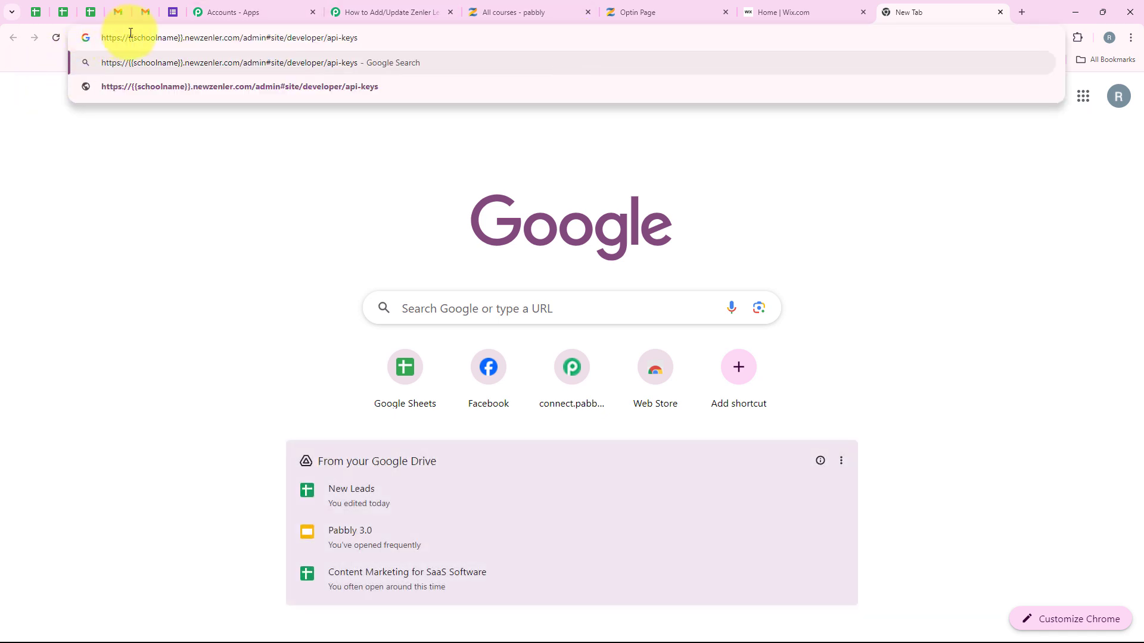
pyautogui.moveTo(133, 36)
pyautogui.mouseDown()
pyautogui.moveTo(174, 36)
pyautogui.moveTo(130, 42)
pyautogui.mouseUp()
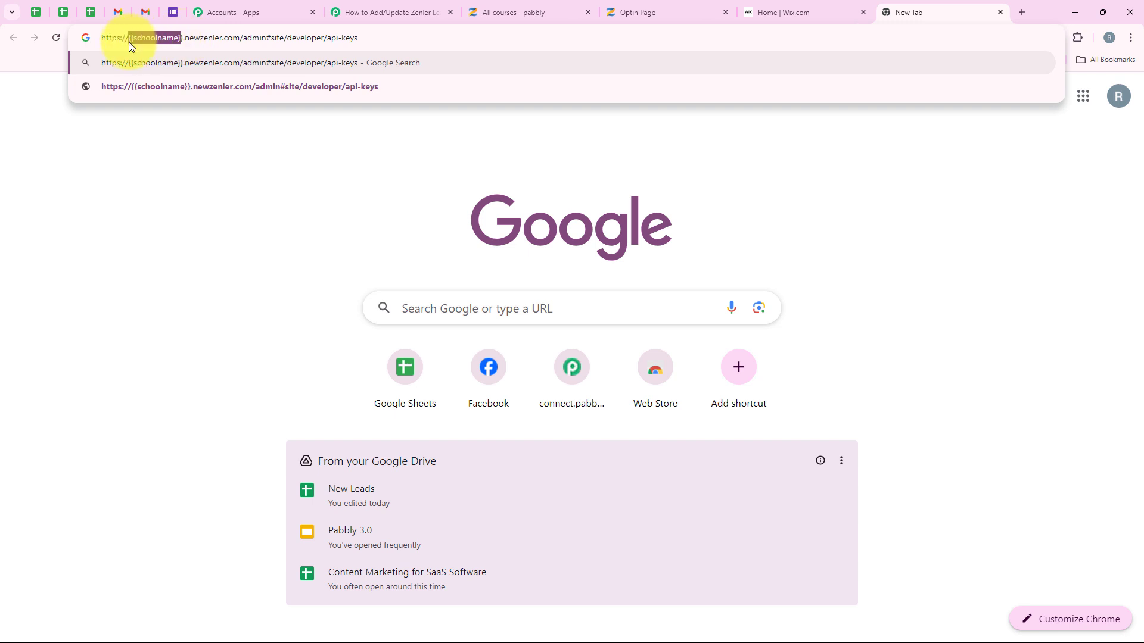
pyautogui.write('pabbl')
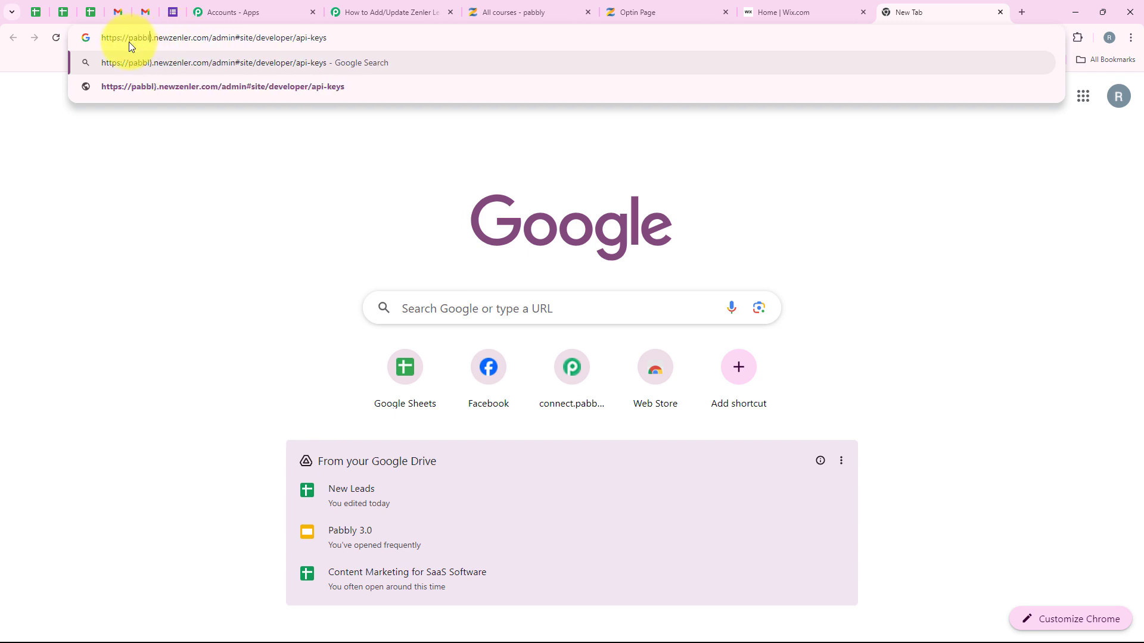
pyautogui.write('y')
pyautogui.press('Delete')
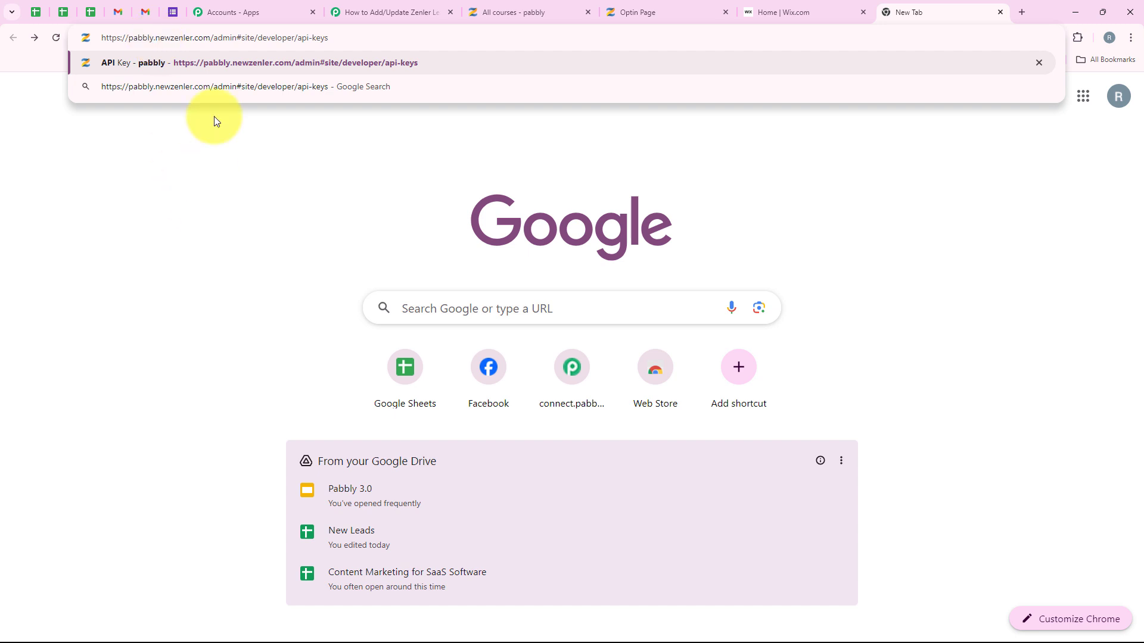
pyautogui.click(153, 64)
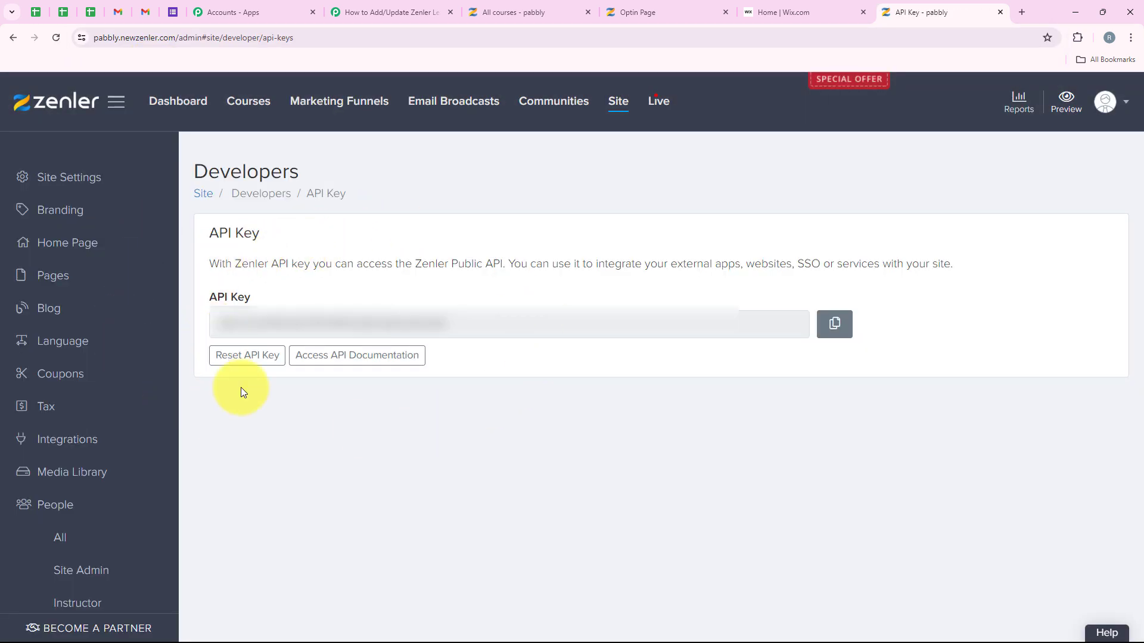
pyautogui.click(834, 324)
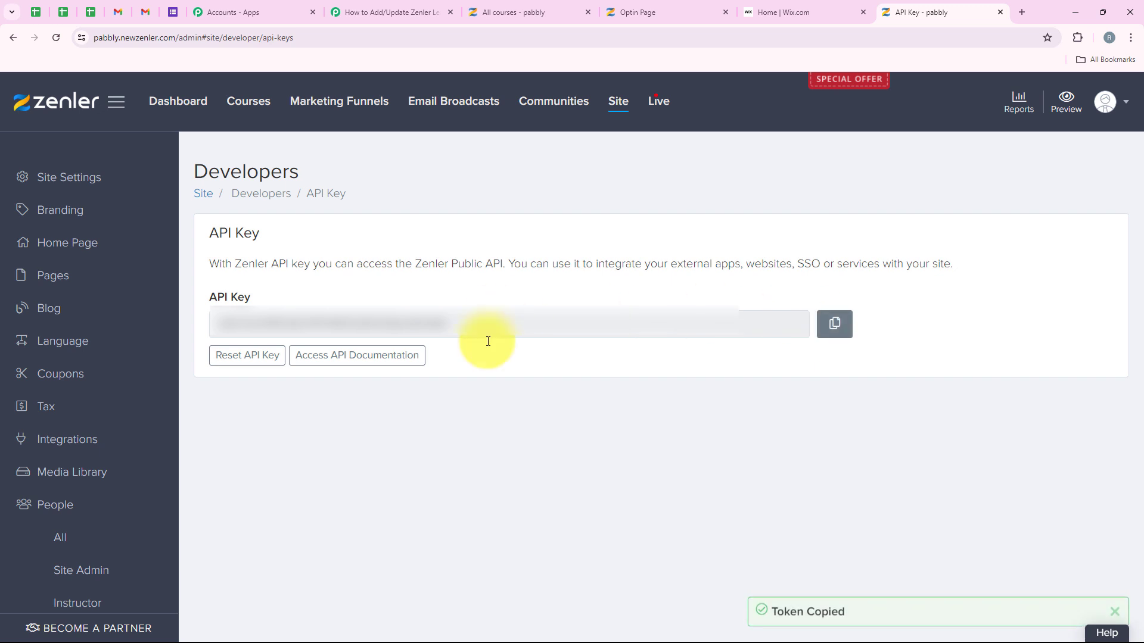
# Step: Paste the API key, enter school 'pabbly' in School/Account, and save the Zenler connection
pyautogui.click(411, 5)
pyautogui.click(599, 407)
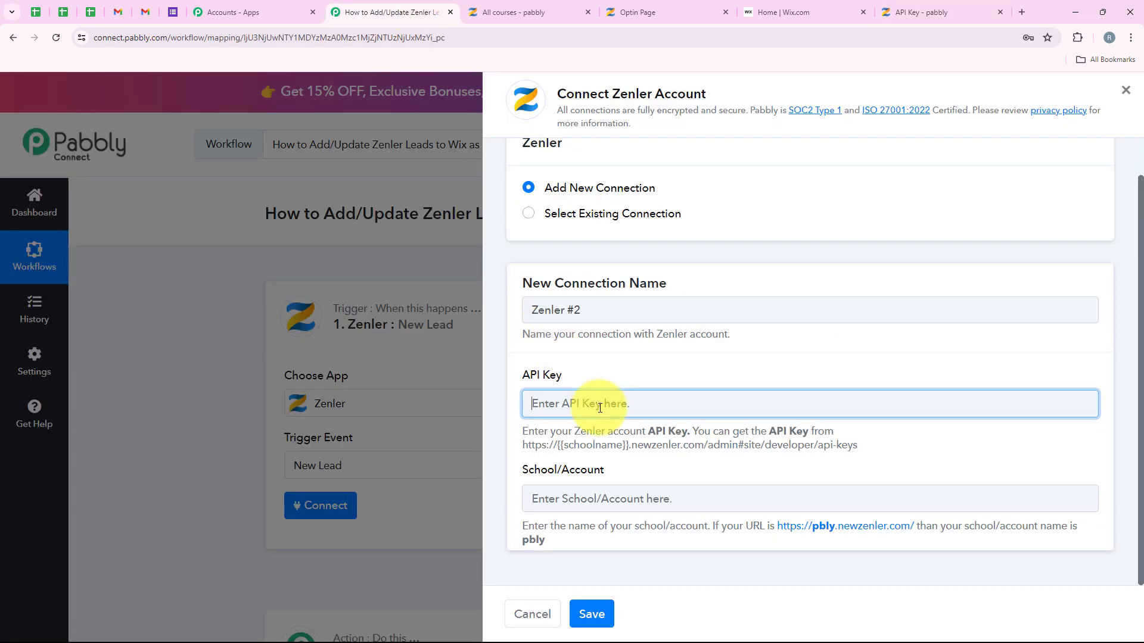
pyautogui.hotkey('ctrl', 'v')
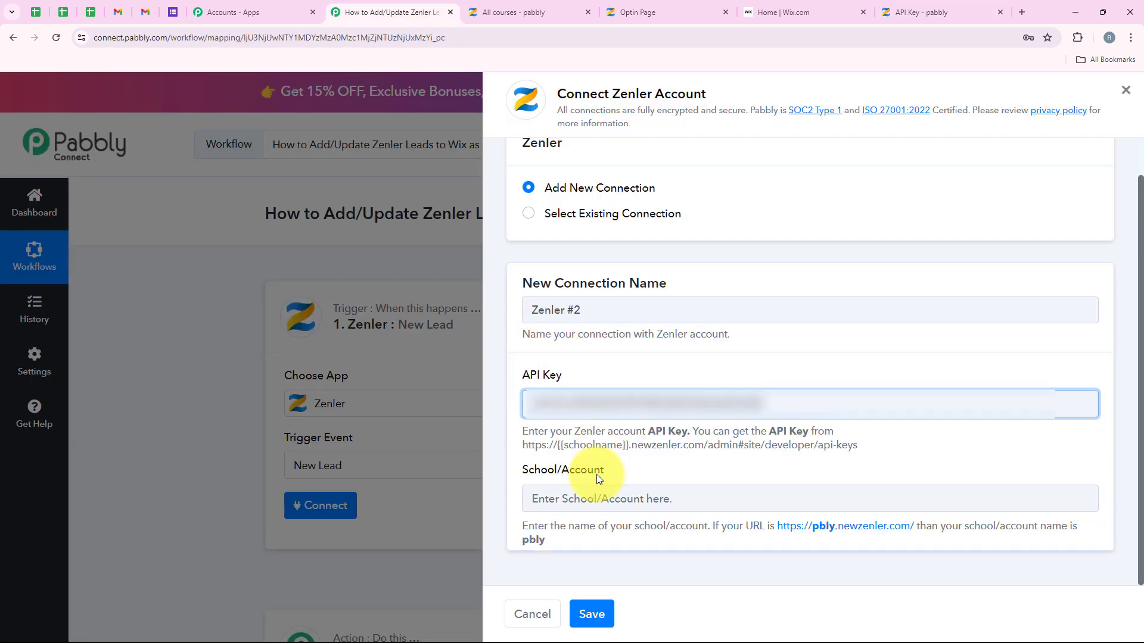
pyautogui.moveTo(545, 470); pyautogui.dragTo(613, 503)
pyautogui.click(640, 510)
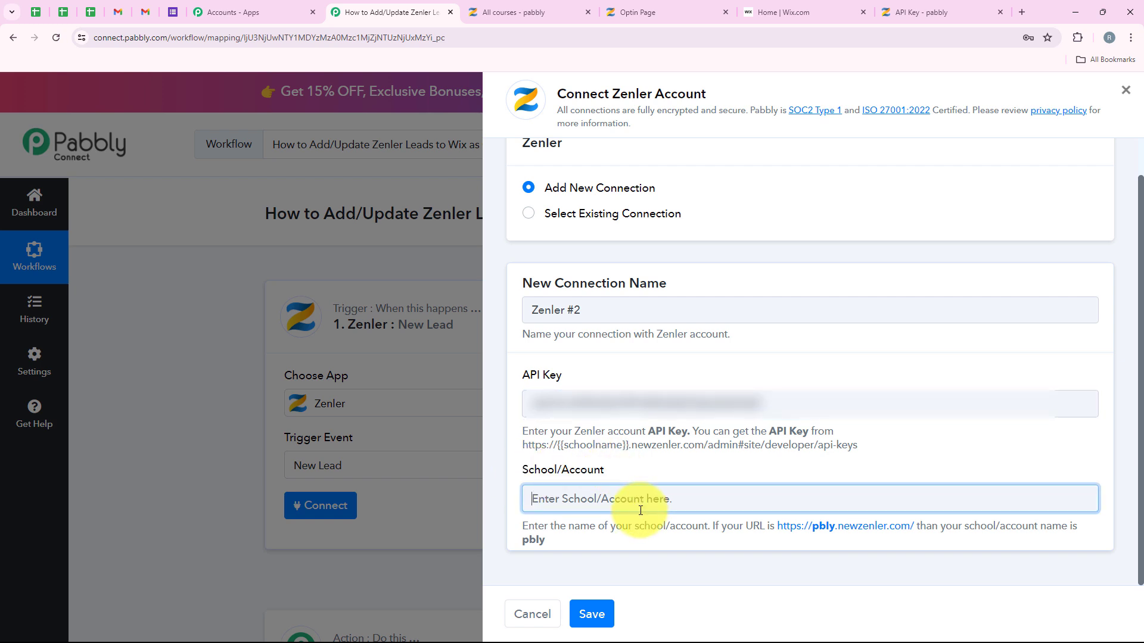
pyautogui.write('pabbly')
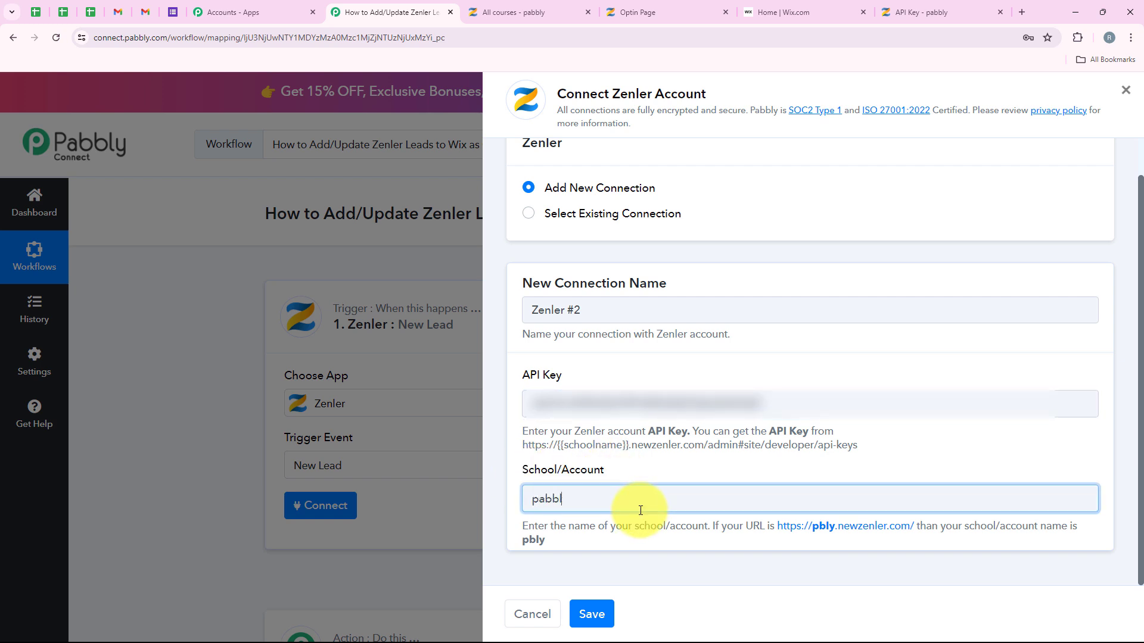
pyautogui.click(593, 612)
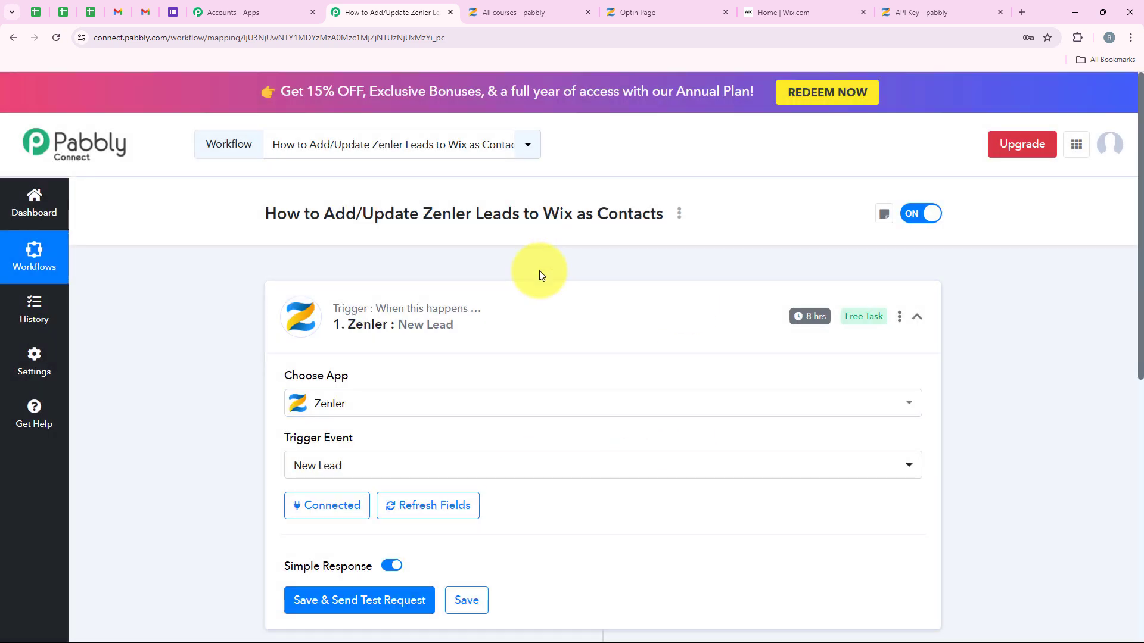
# Step: Look over the connected Zenler trigger card and its 8 hrs badge, then switch to the Zenler opt-in page
pyautogui.scroll(-1, 536, 274)
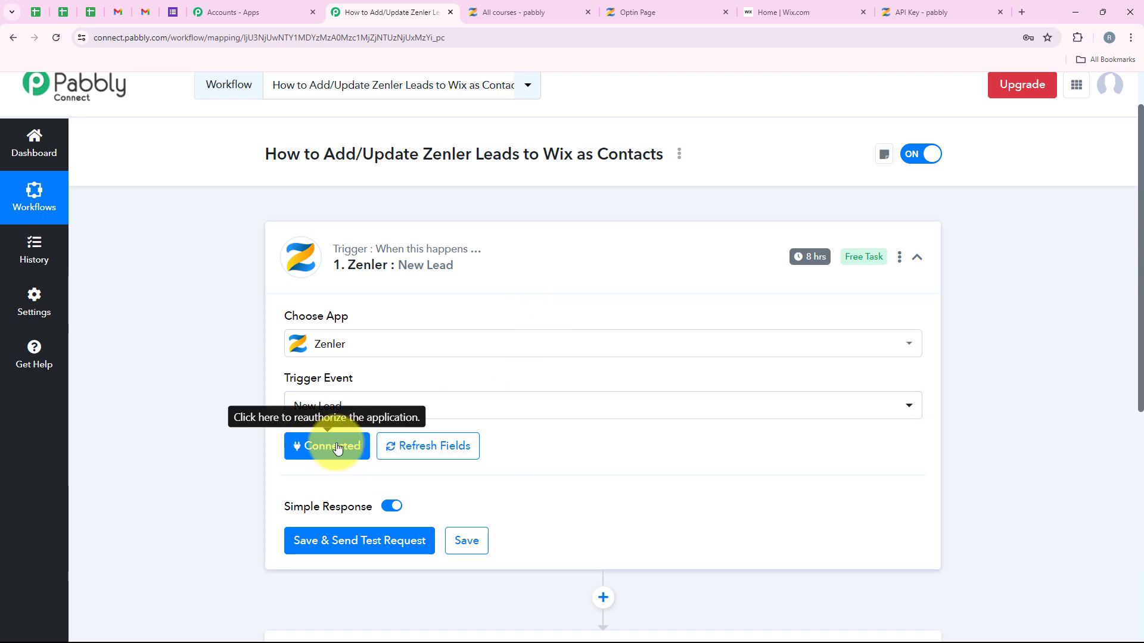
pyautogui.scroll(-1, 354, 500)
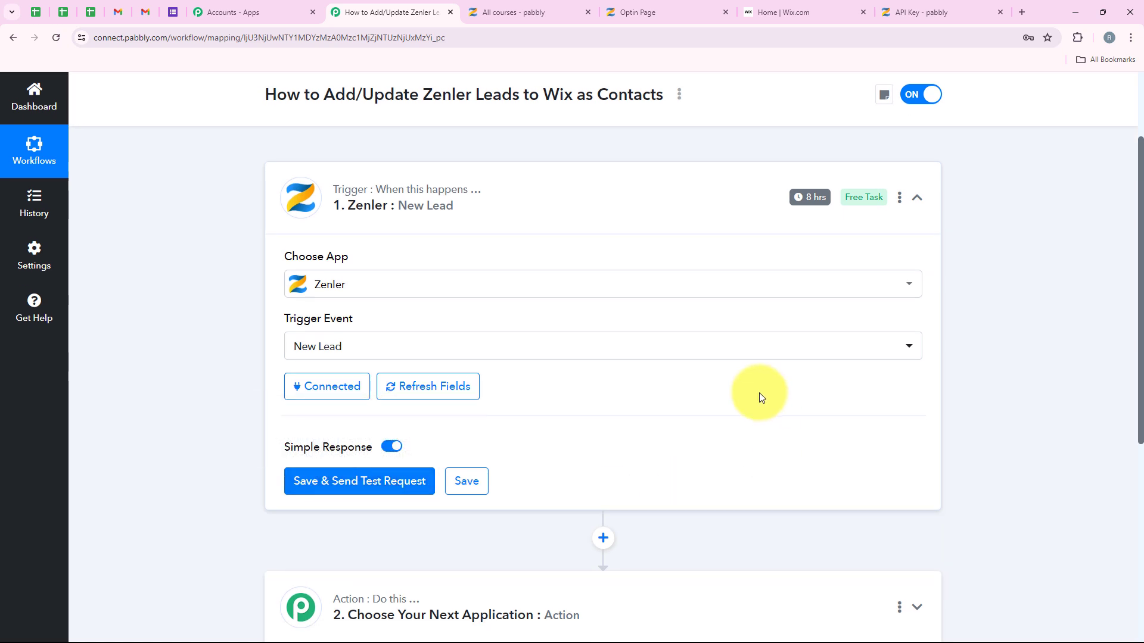
pyautogui.scroll(3, 706, 408)
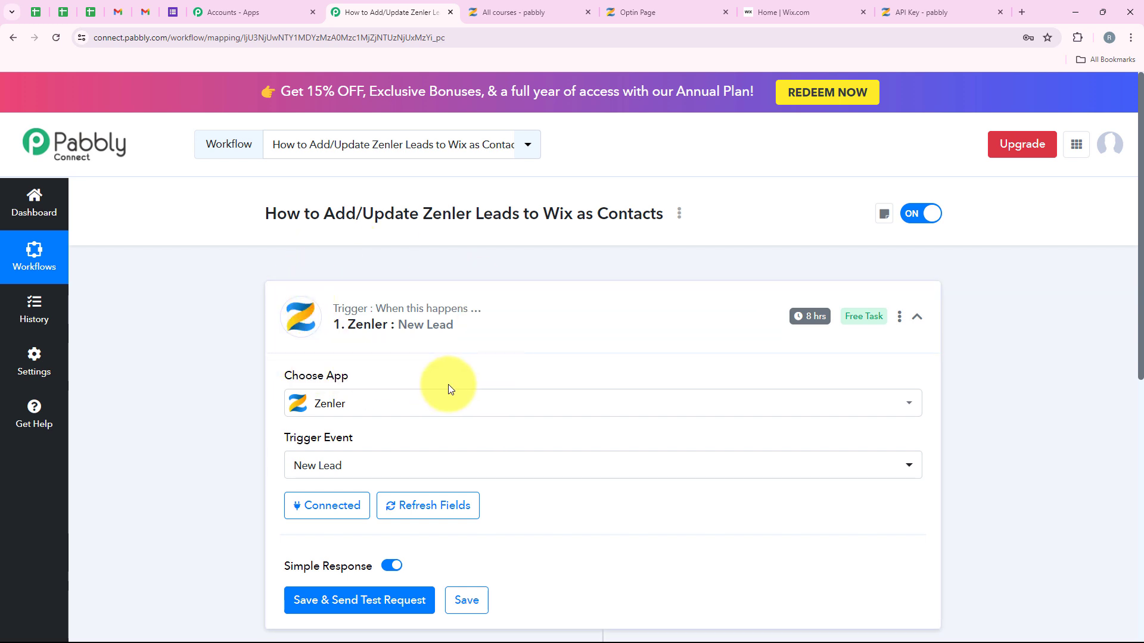
pyautogui.moveTo(810, 316)
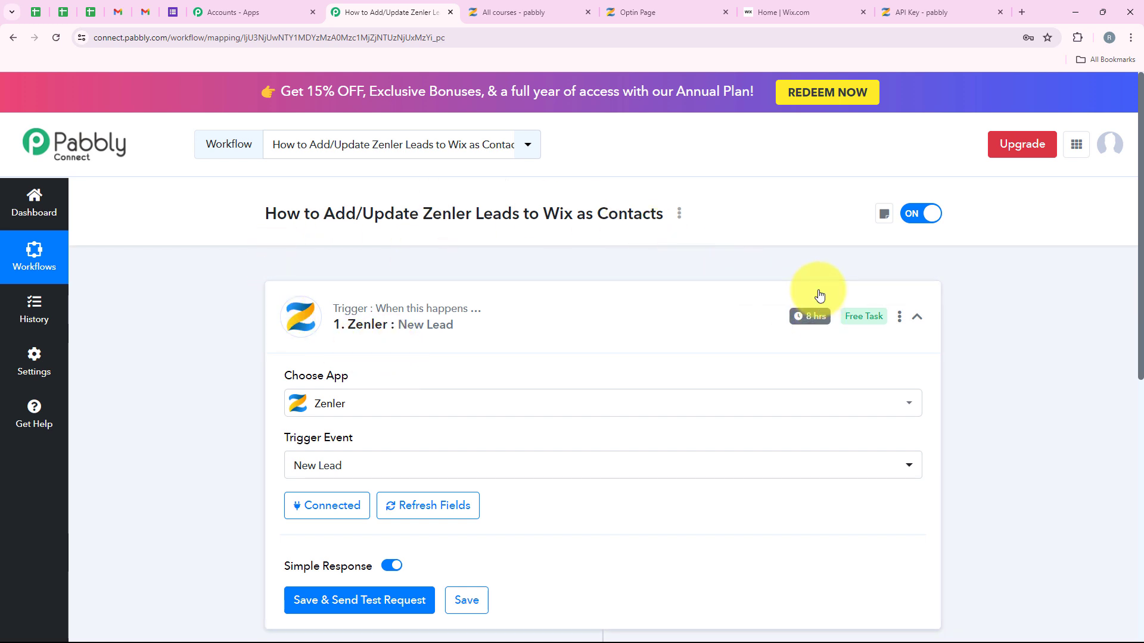
pyautogui.scroll(-2, 477, 482)
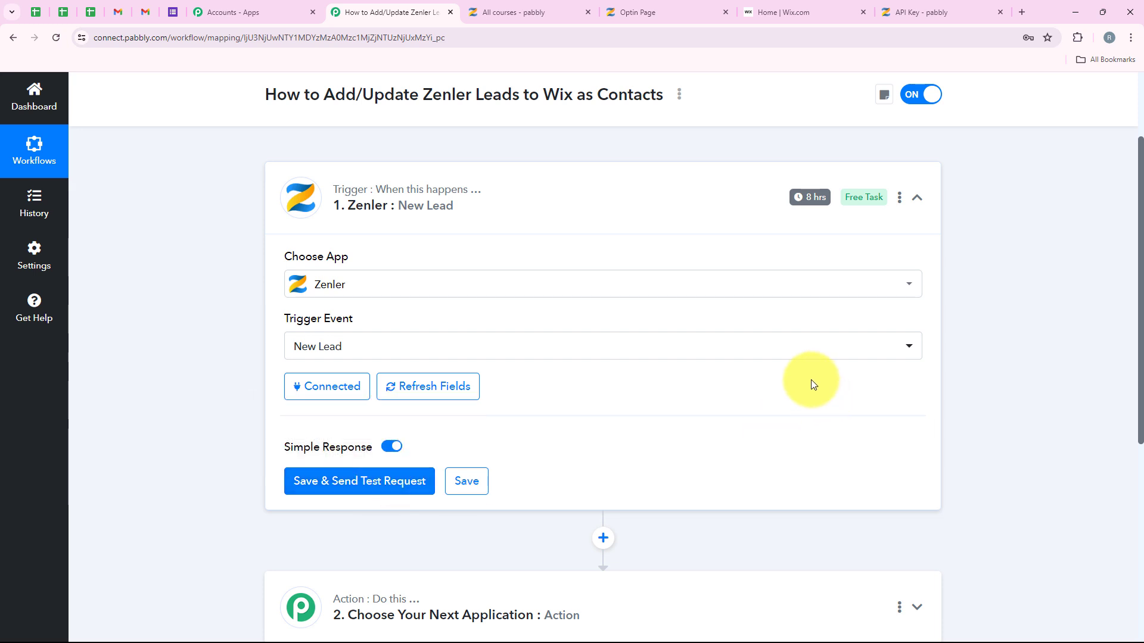
pyautogui.scroll(1, 792, 376)
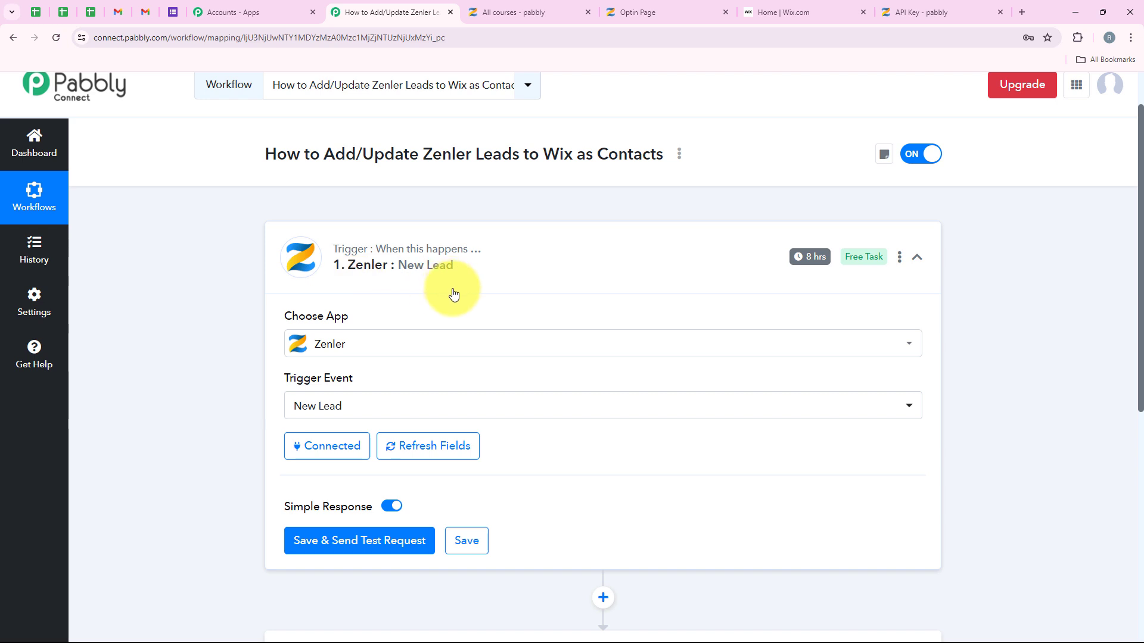
pyautogui.scroll(-3, 681, 380)
pyautogui.scroll(3, 680, 380)
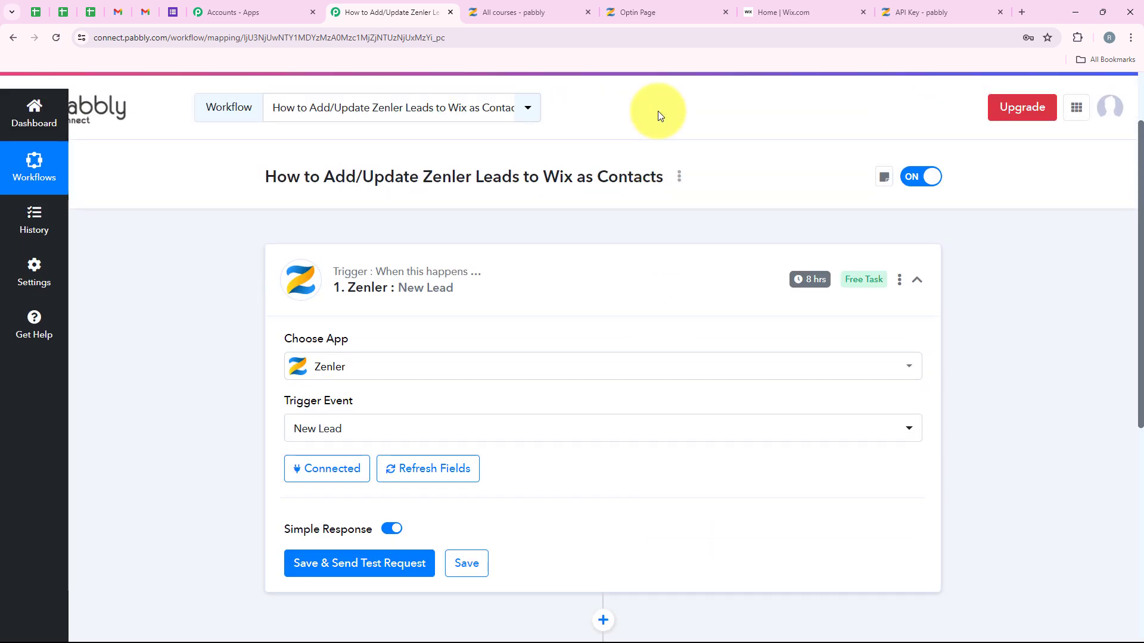
pyautogui.click(619, 13)
# Step: Fill the opt-in form's First Name, Last Name and Email from the saved demo-contact autofill entry
pyautogui.click(636, 265)
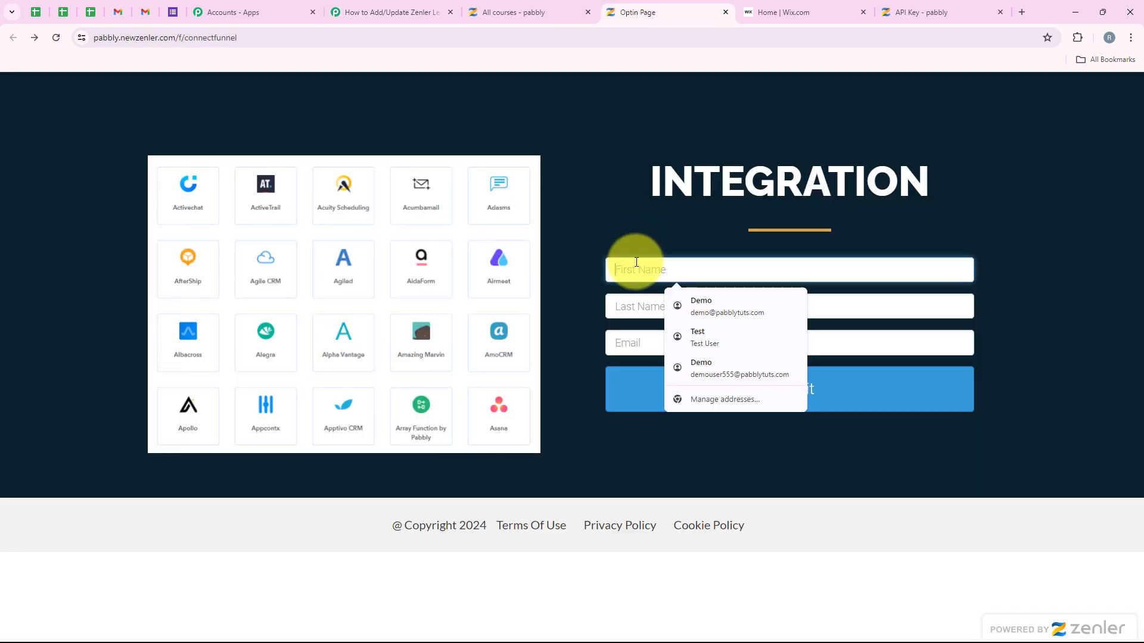
pyautogui.click(727, 310)
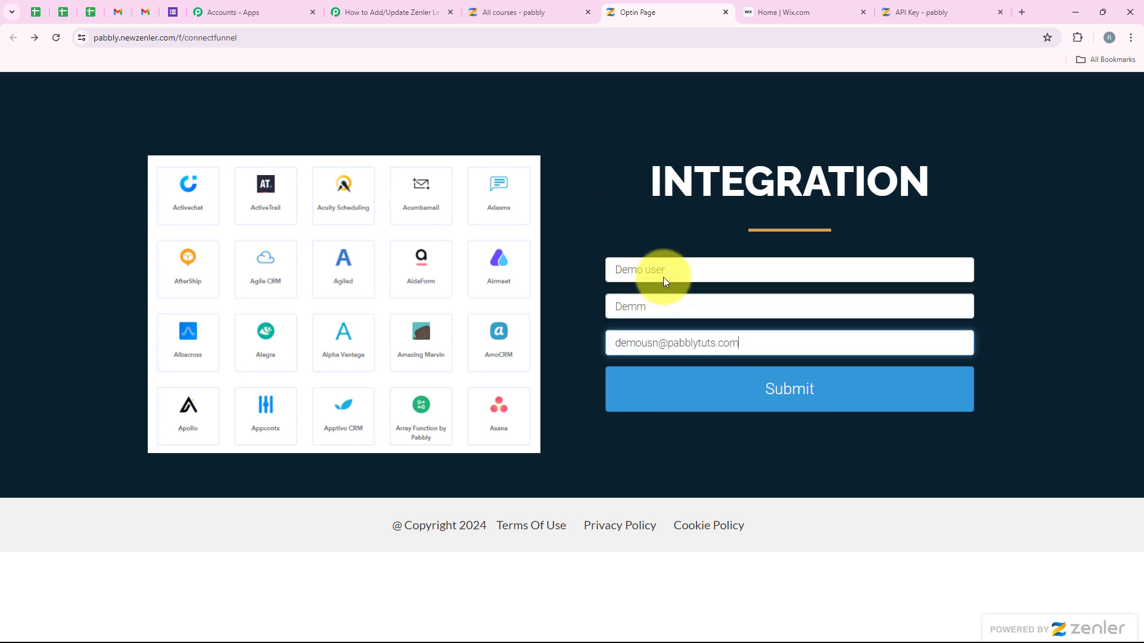
pyautogui.tripleClick(679, 268)
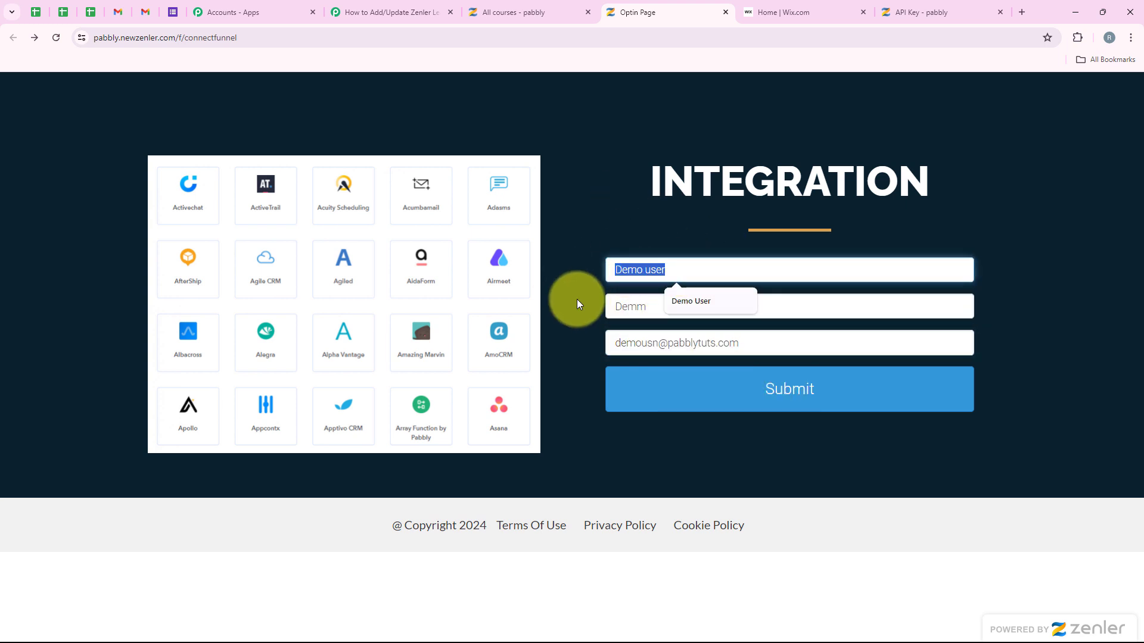
pyautogui.moveTo(655, 306); pyautogui.dragTo(503, 306)
pyautogui.moveTo(798, 344); pyautogui.dragTo(569, 345)
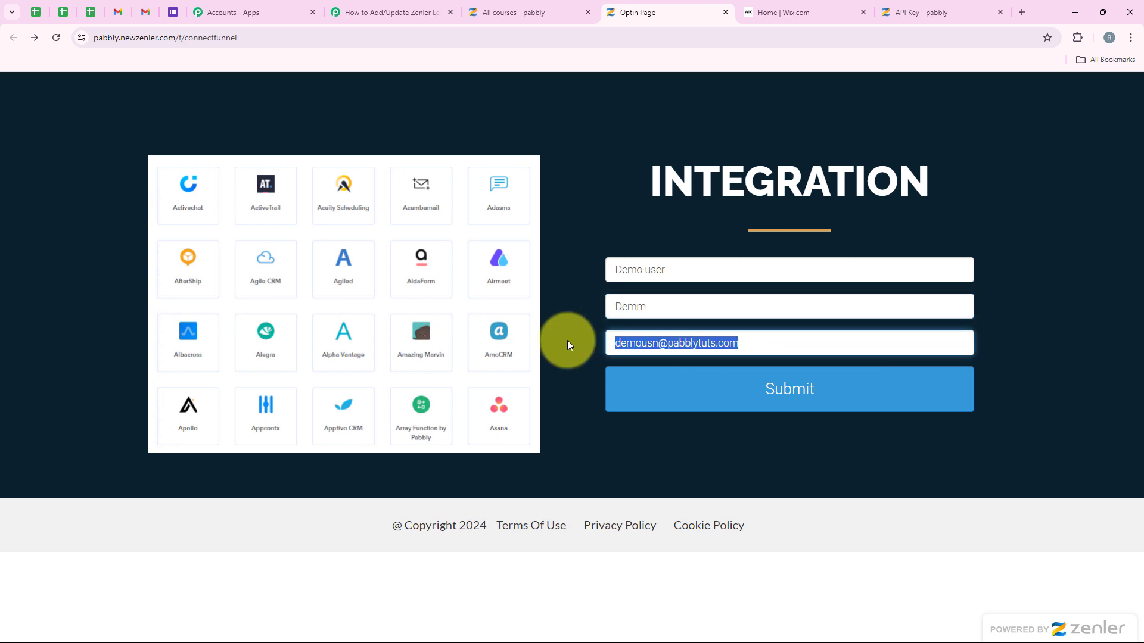
pyautogui.click(550, 352)
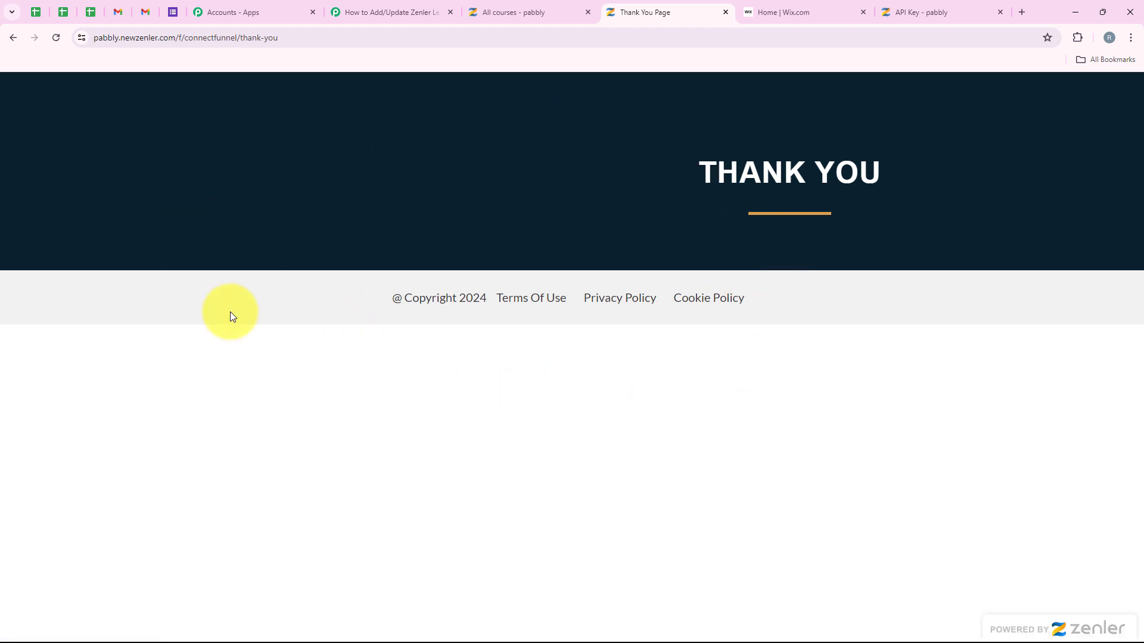
# Step: Send a test request from the Zenler trigger and refresh it after confirming the Thank You page
pyautogui.click(403, 9)
pyautogui.scroll(-3, 536, 268)
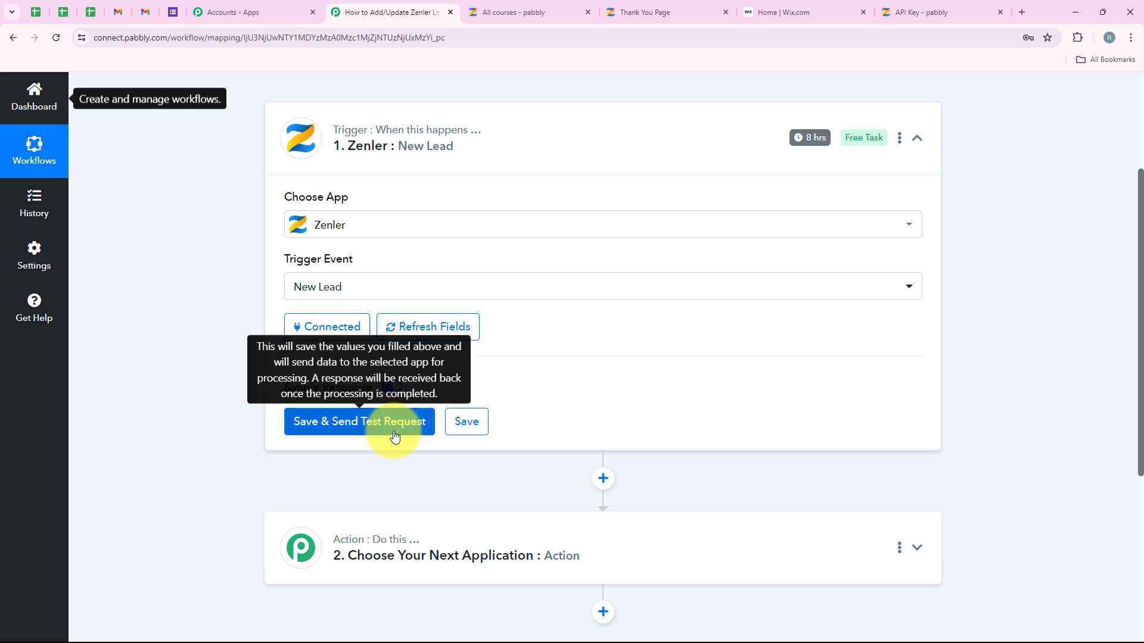
pyautogui.click(391, 431)
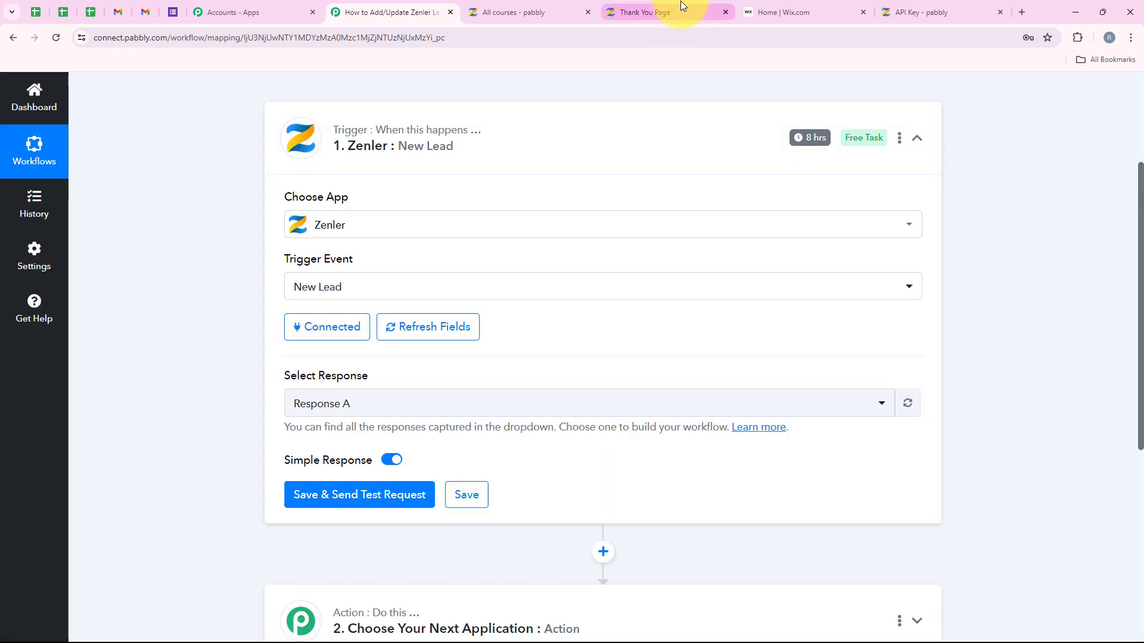
pyautogui.click(662, 11)
pyautogui.click(354, 13)
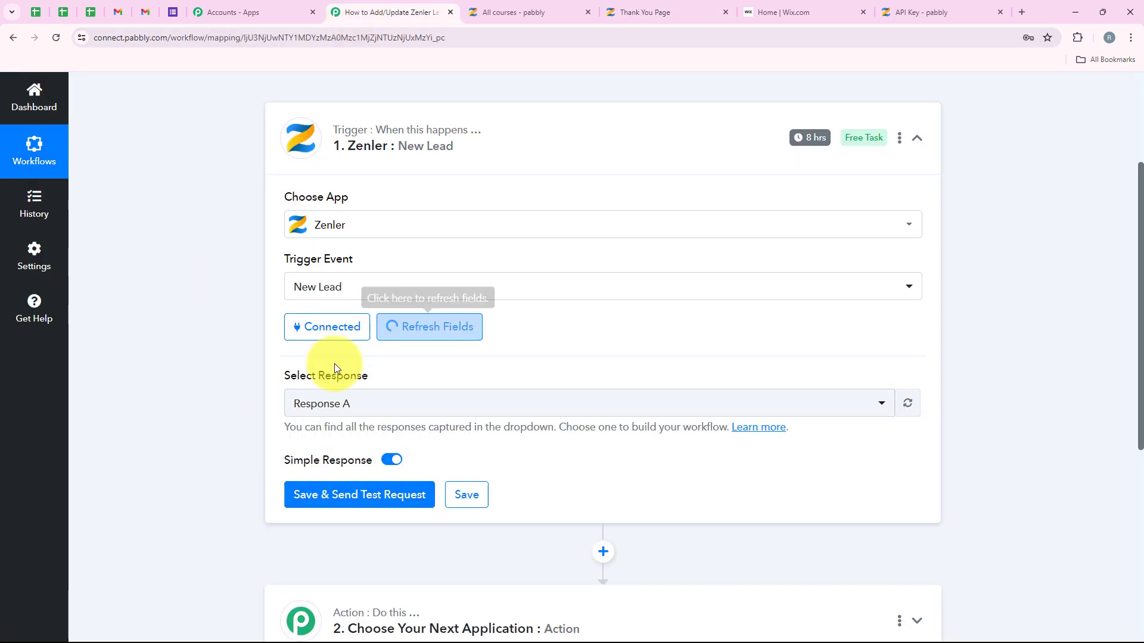
pyautogui.click(423, 331)
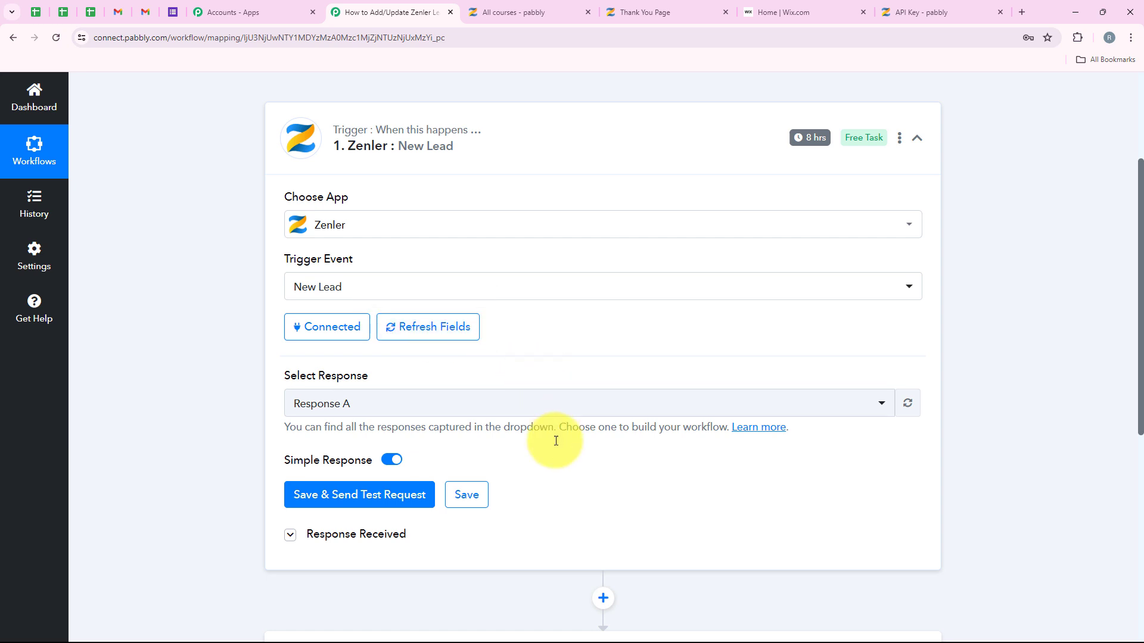
# Step: Expand Response Received and point out the lead's captured first name, last name and email
pyautogui.click(350, 535)
pyautogui.scroll(-6, 786, 314)
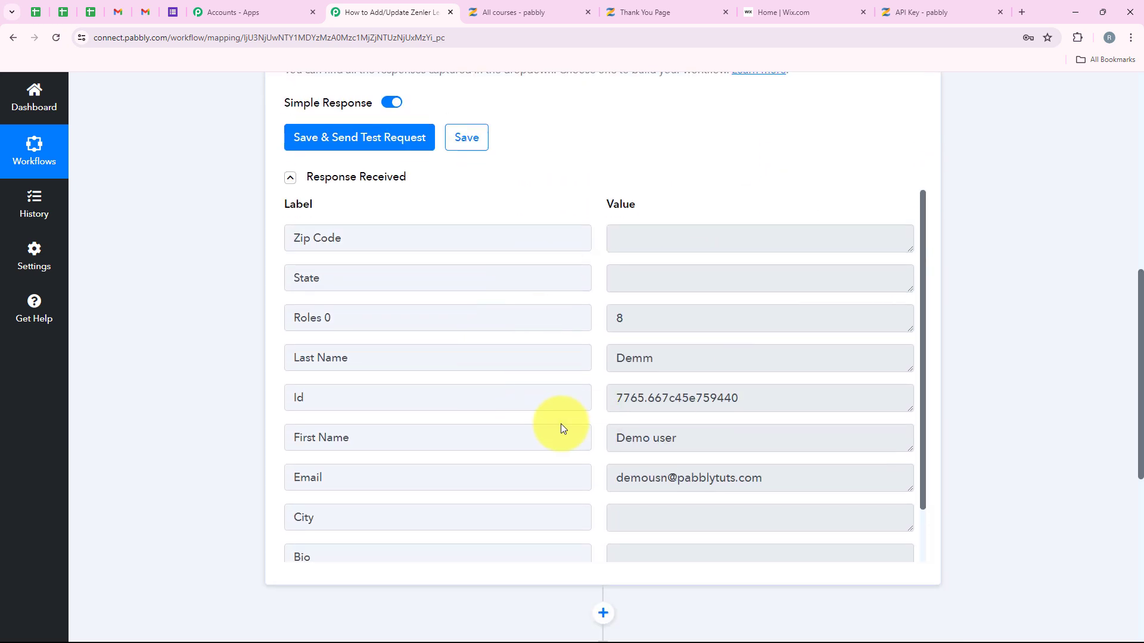
pyautogui.click(741, 430)
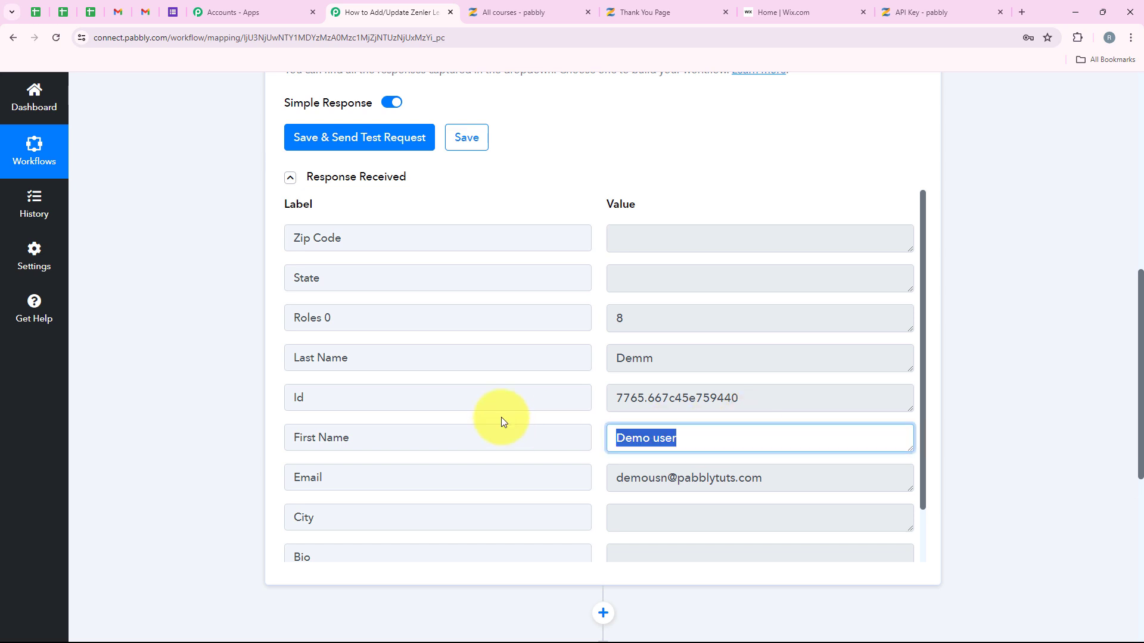
pyautogui.click(670, 357)
pyautogui.moveTo(819, 479); pyautogui.dragTo(375, 470)
pyautogui.scroll(-1, 501, 419)
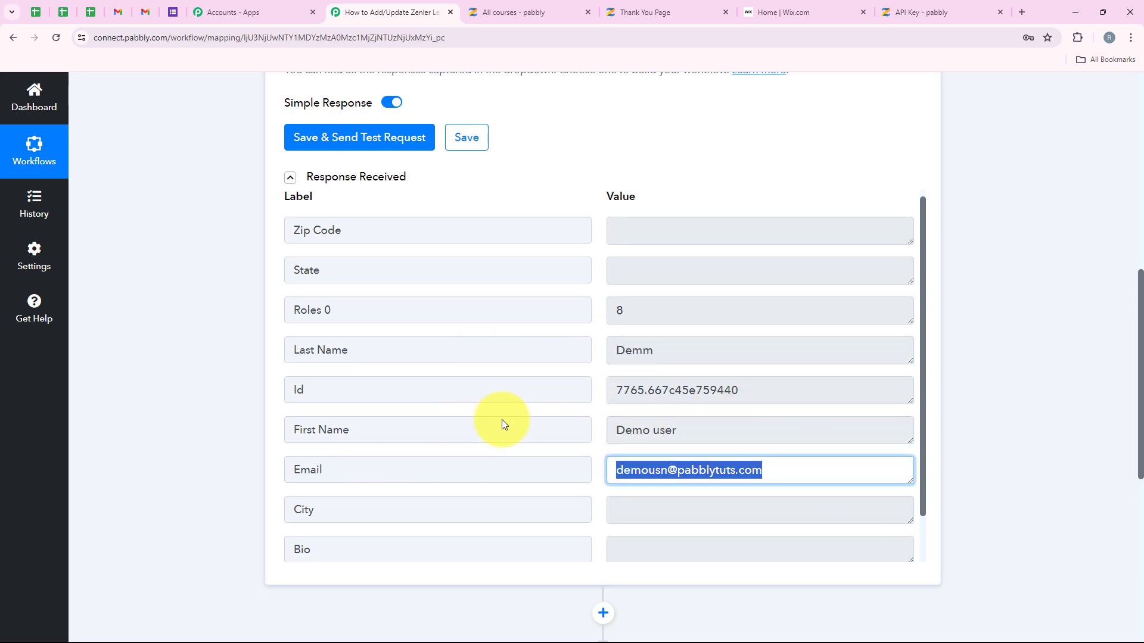
pyautogui.scroll(1, 502, 419)
pyautogui.middleClick(216, 344)
pyautogui.scroll(10, 216, 344)
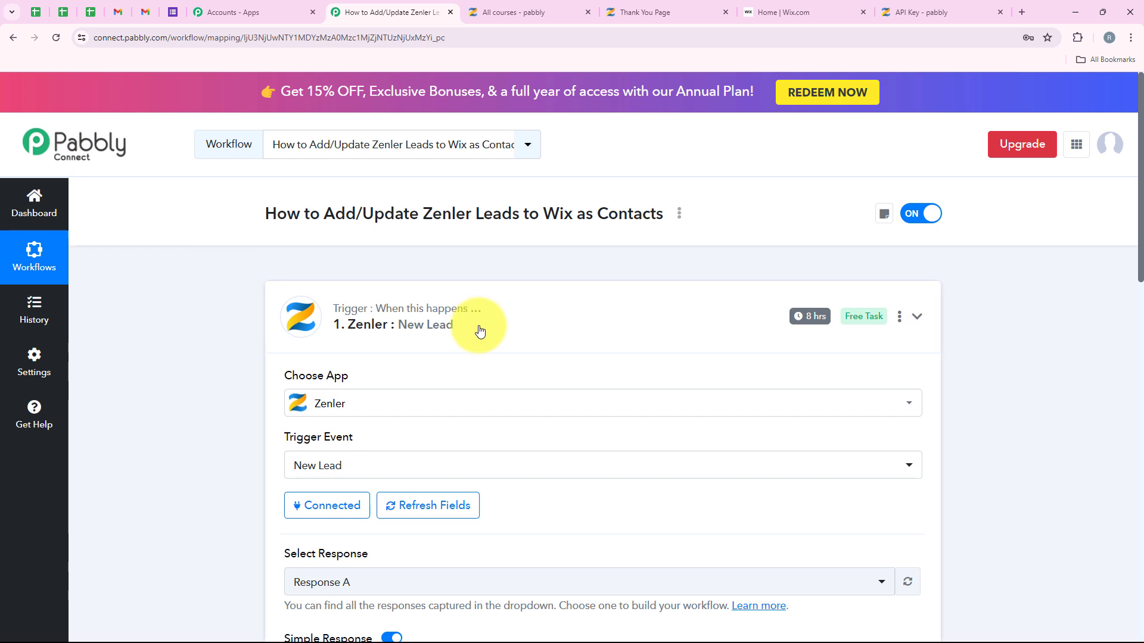
# Step: Through Set Trigger Time, change the Zenler trigger from 8 hours to 'Check every 90 minutes' and save
pyautogui.click(299, 316)
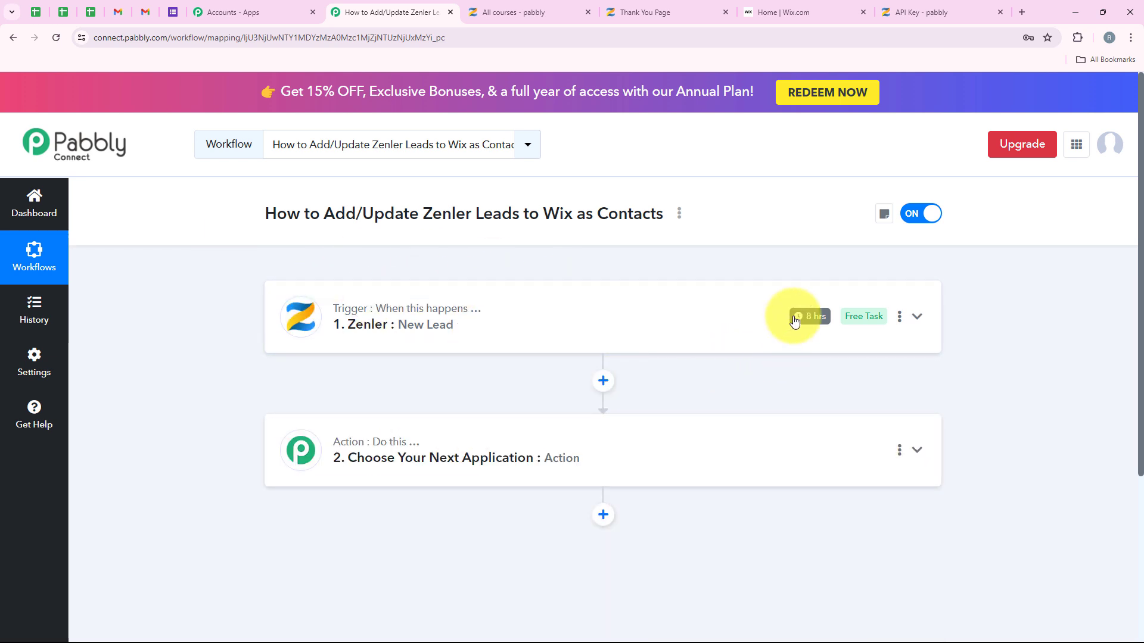
pyautogui.moveTo(794, 321)
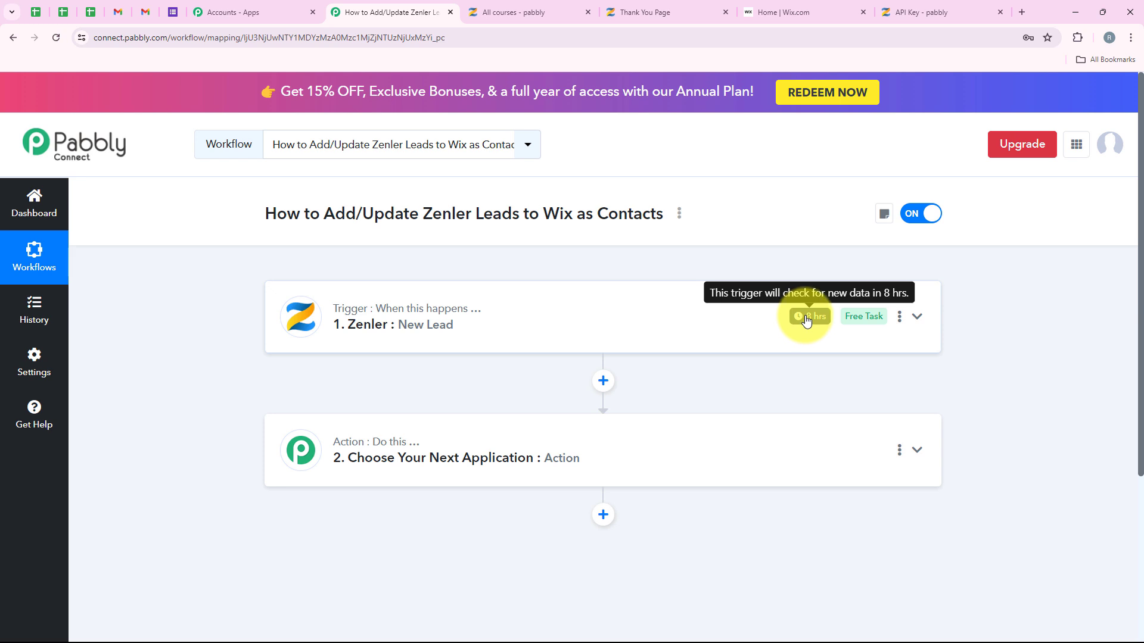
pyautogui.click(899, 316)
pyautogui.click(872, 386)
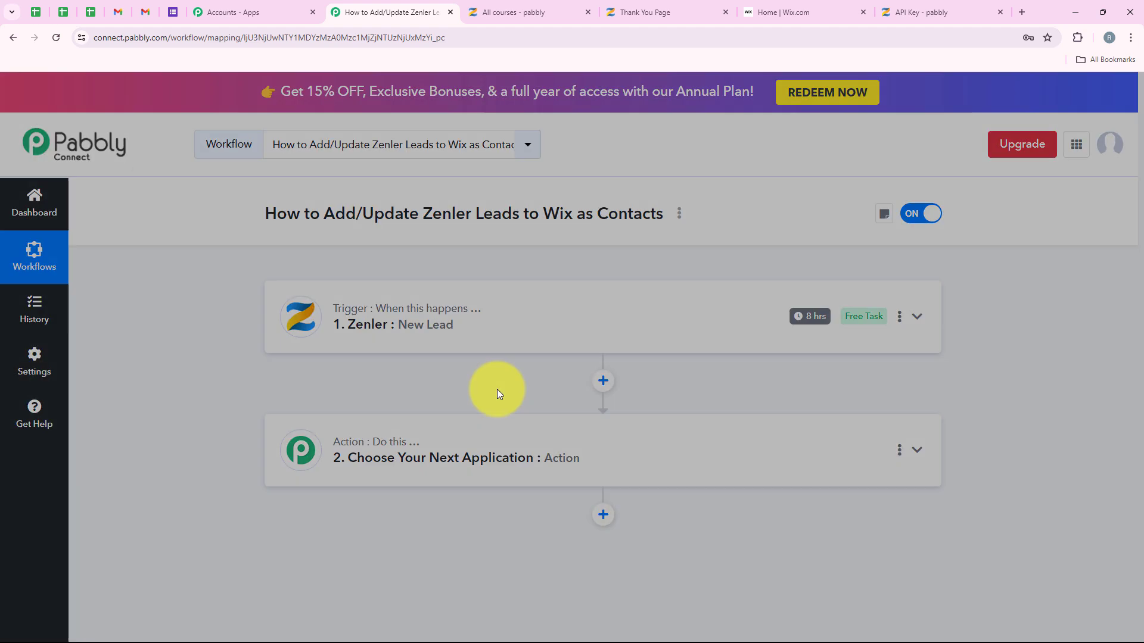
pyautogui.click(485, 364)
pyautogui.scroll(-1, 497, 478)
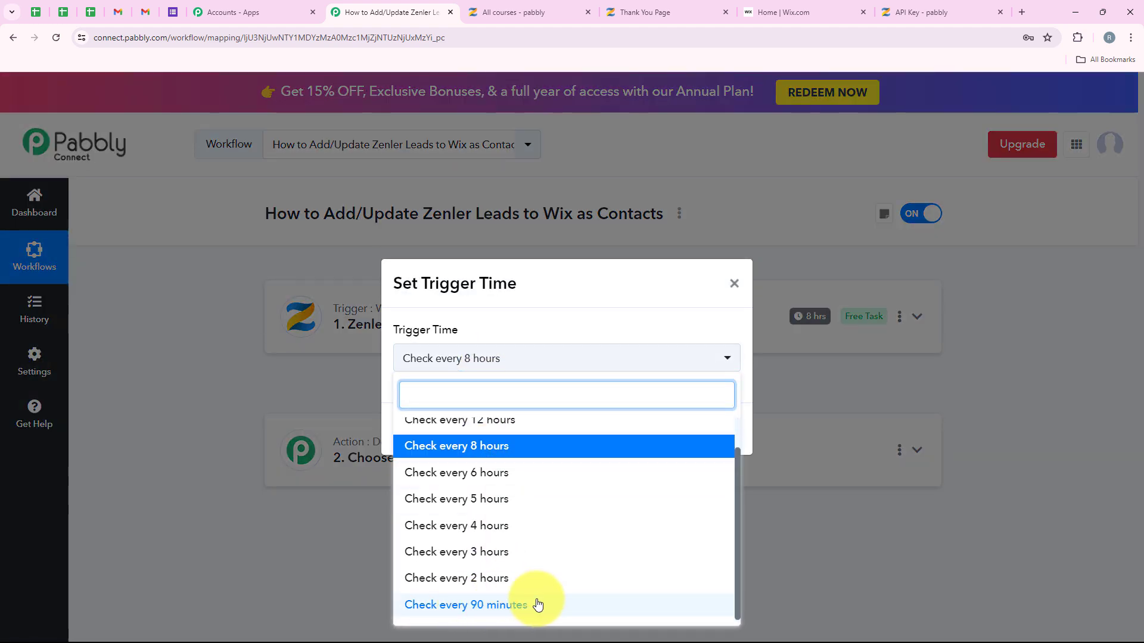
pyautogui.scroll(1, 556, 459)
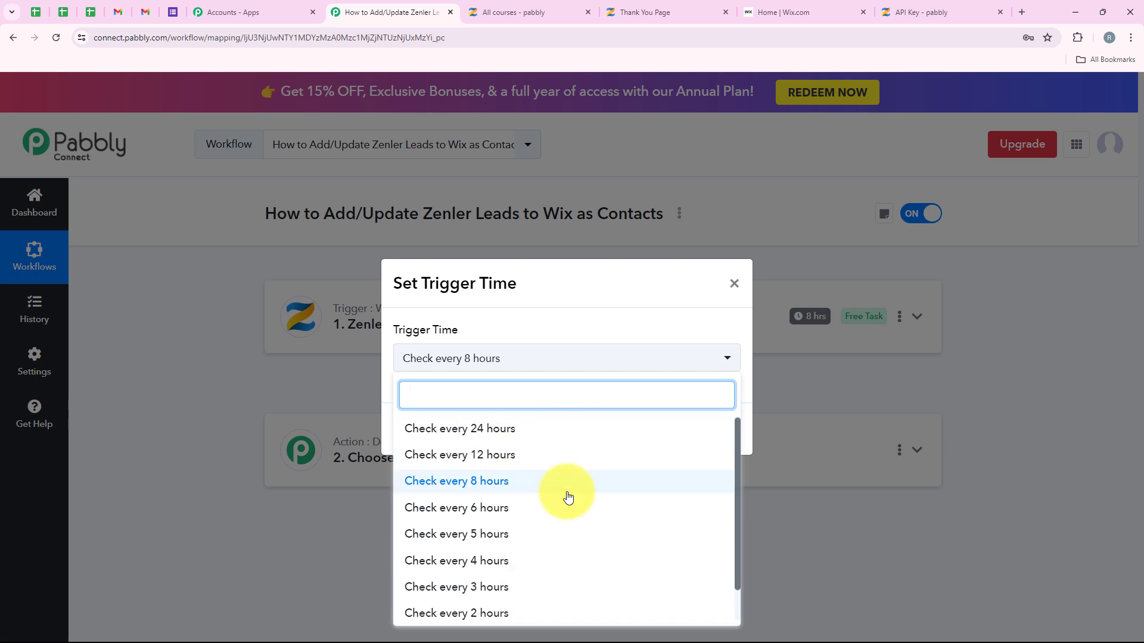
pyautogui.scroll(-2, 567, 497)
pyautogui.click(526, 606)
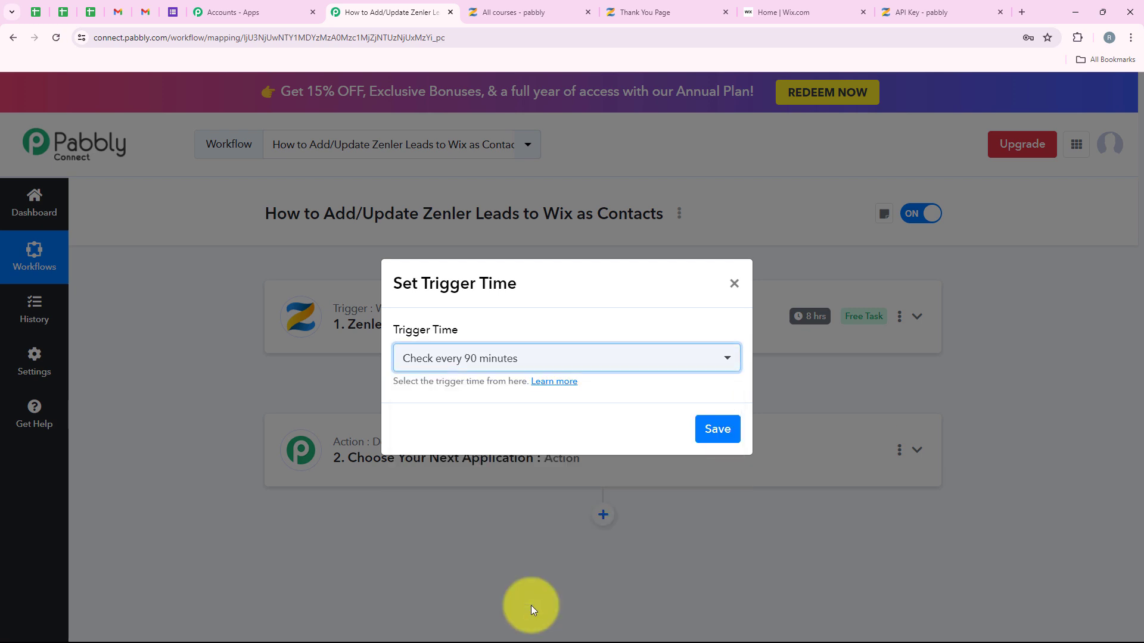
pyautogui.click(723, 441)
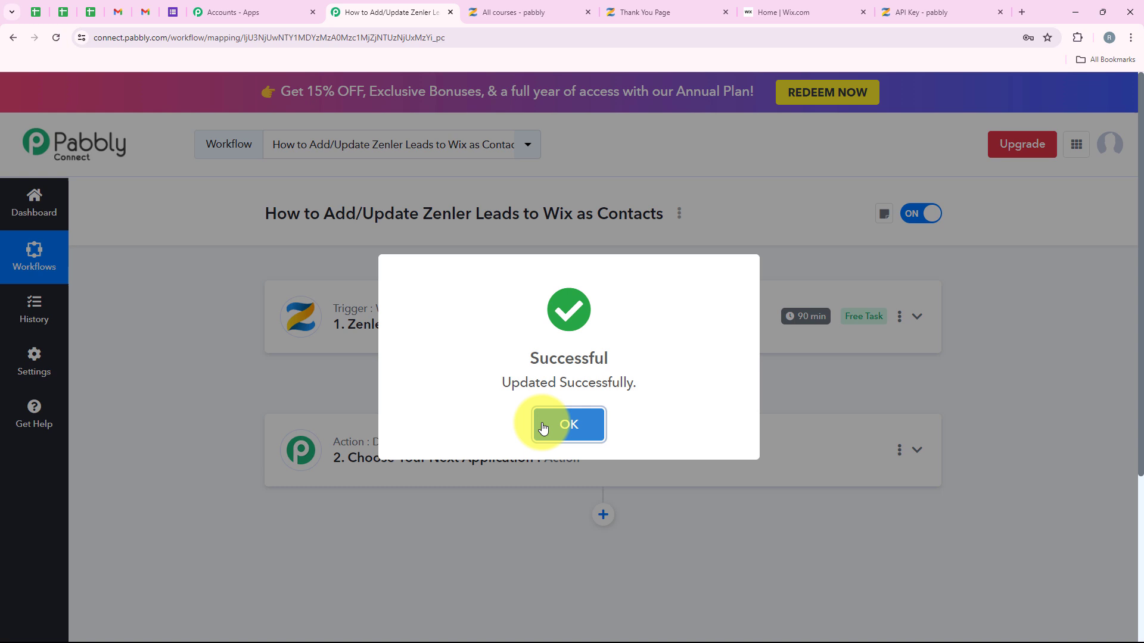
pyautogui.click(565, 417)
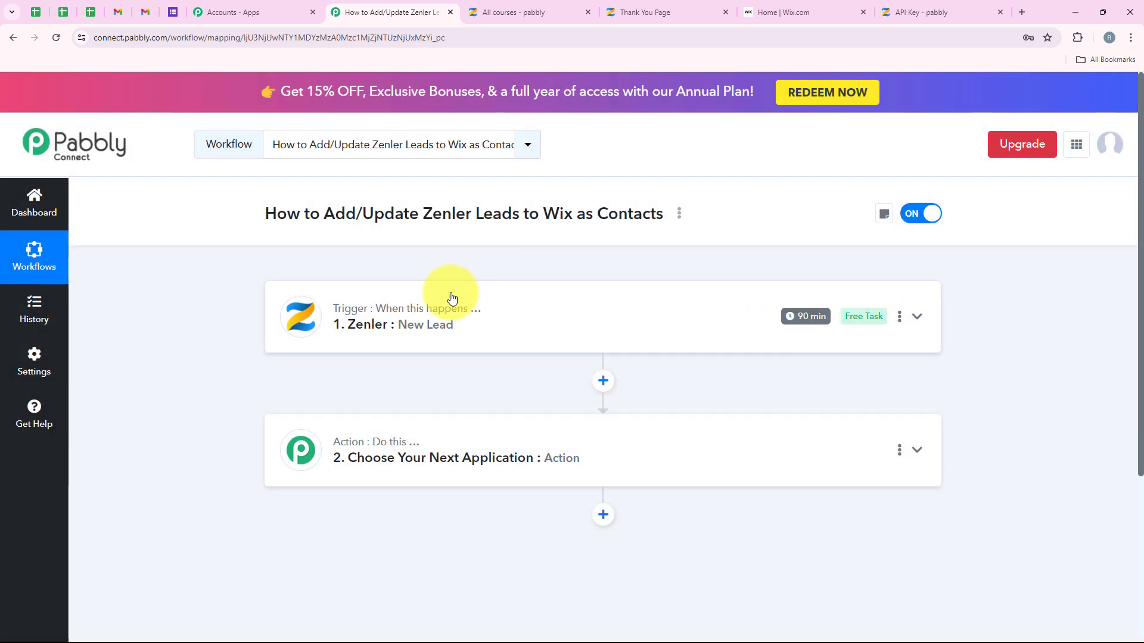
# Step: Choose Wix as the app for the empty action step
pyautogui.click(383, 483)
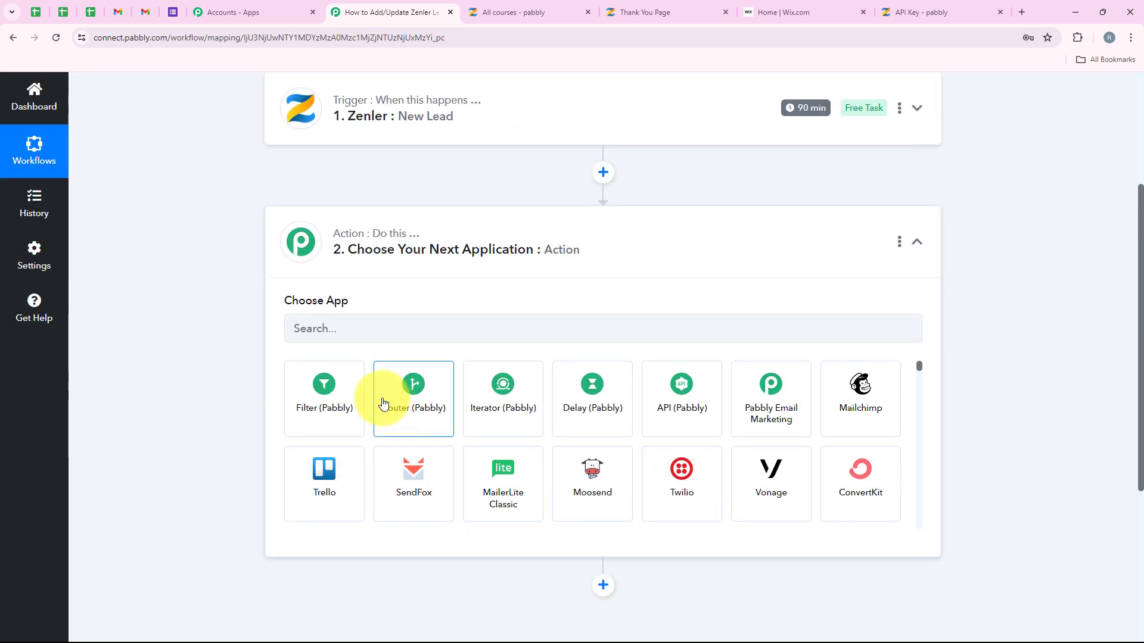
pyautogui.click(331, 318)
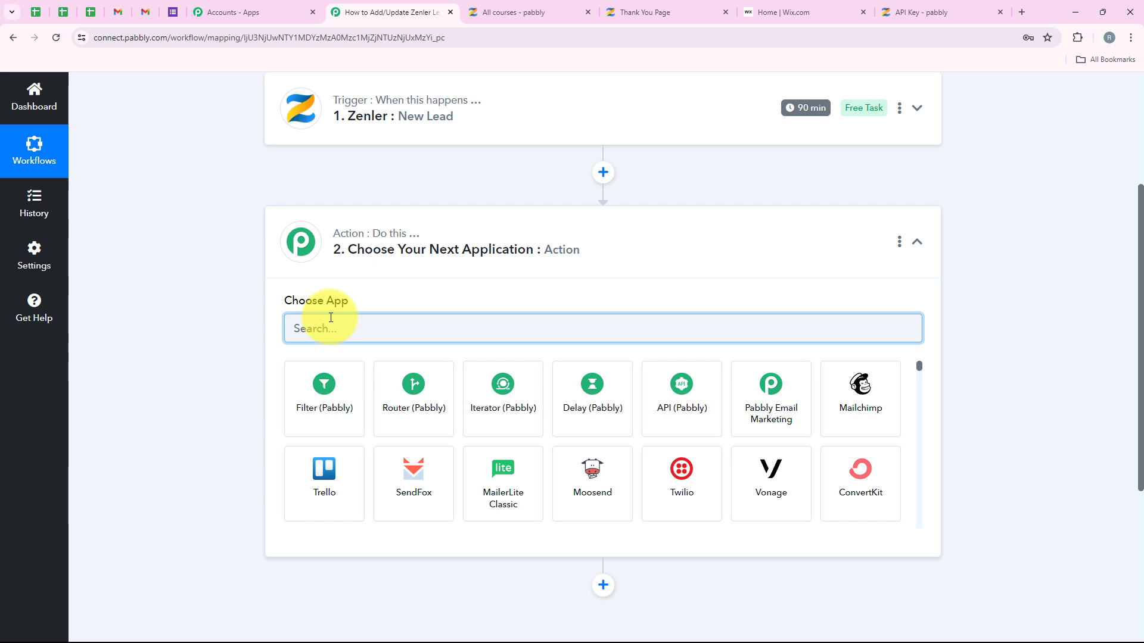
pyautogui.write('Wix')
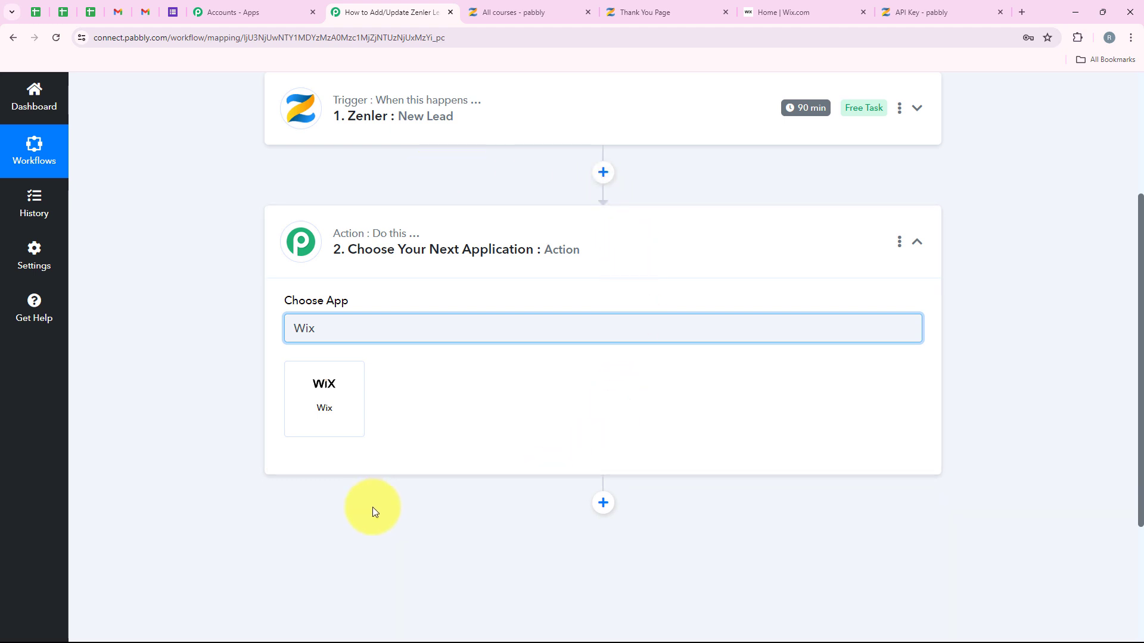
pyautogui.click(346, 426)
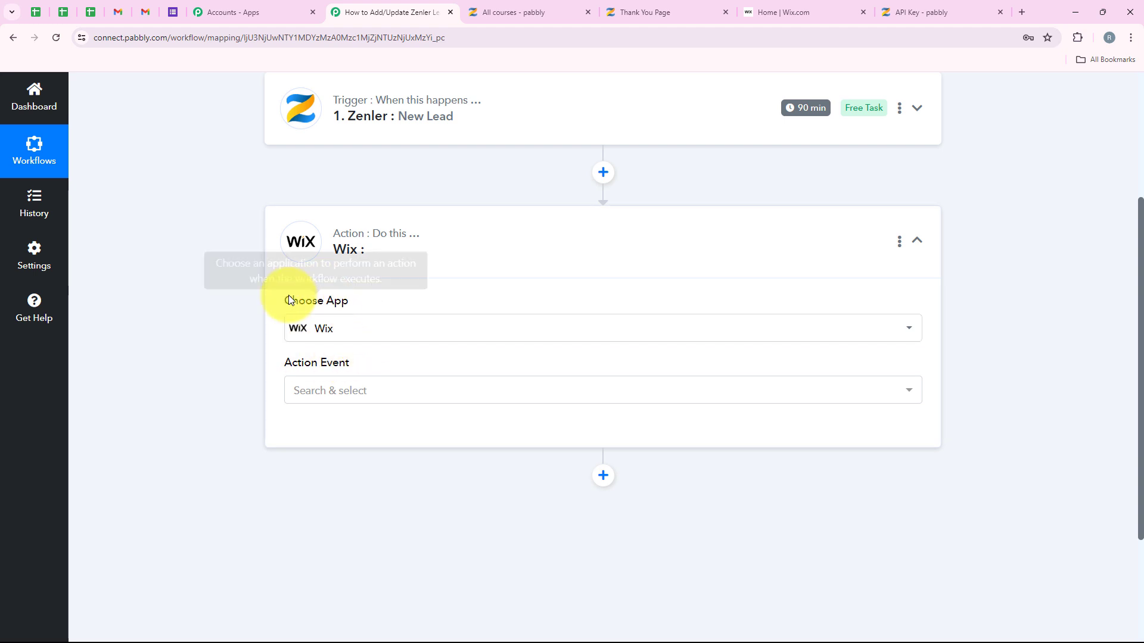
# Step: Set the Wix action event to Get Contact by Email
pyautogui.moveTo(284, 364); pyautogui.dragTo(360, 369)
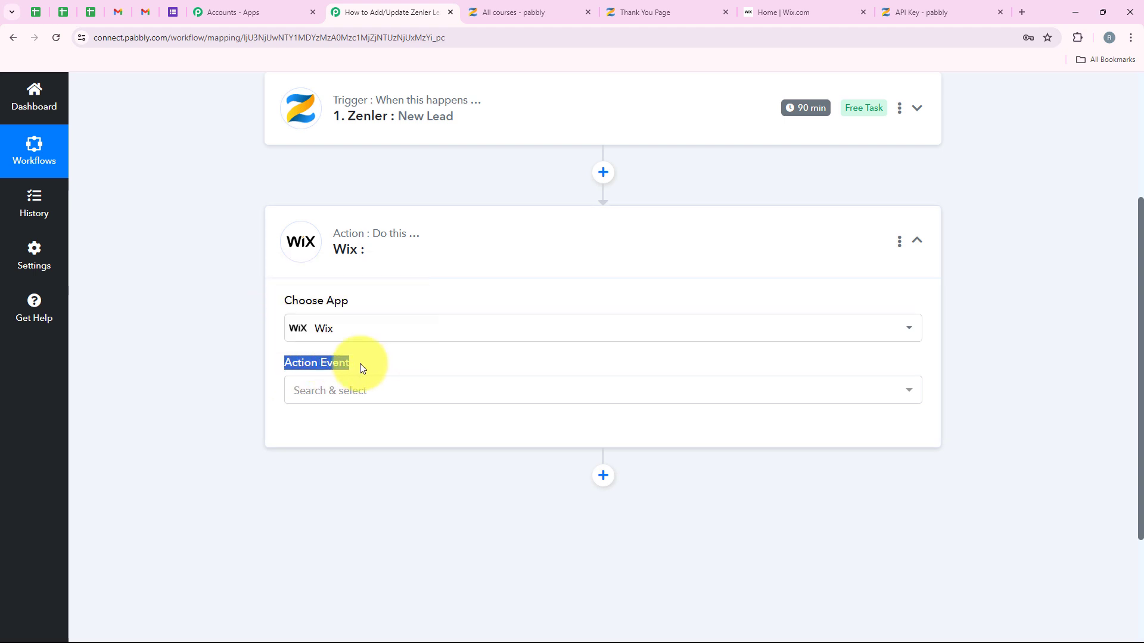
pyautogui.click(363, 390)
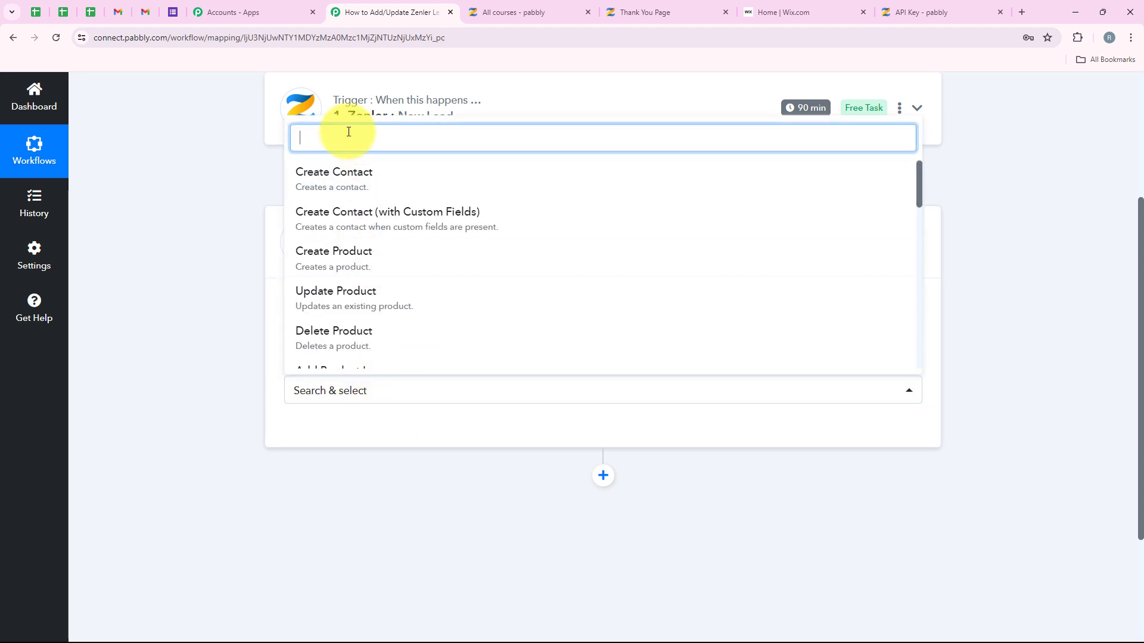
pyautogui.write('Get')
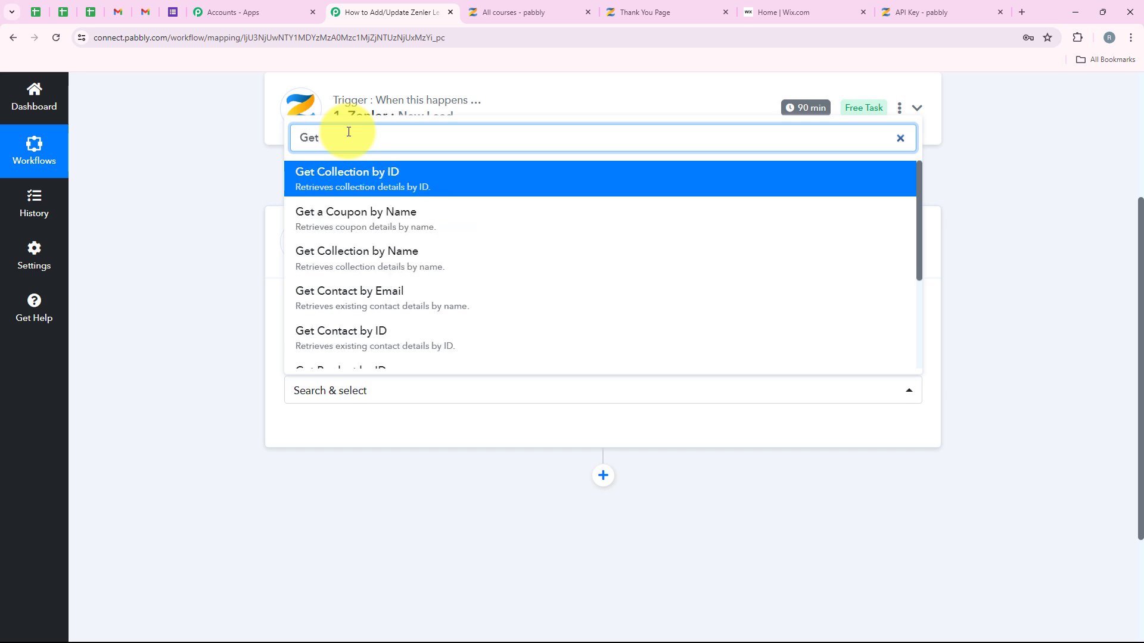
pyautogui.click(369, 297)
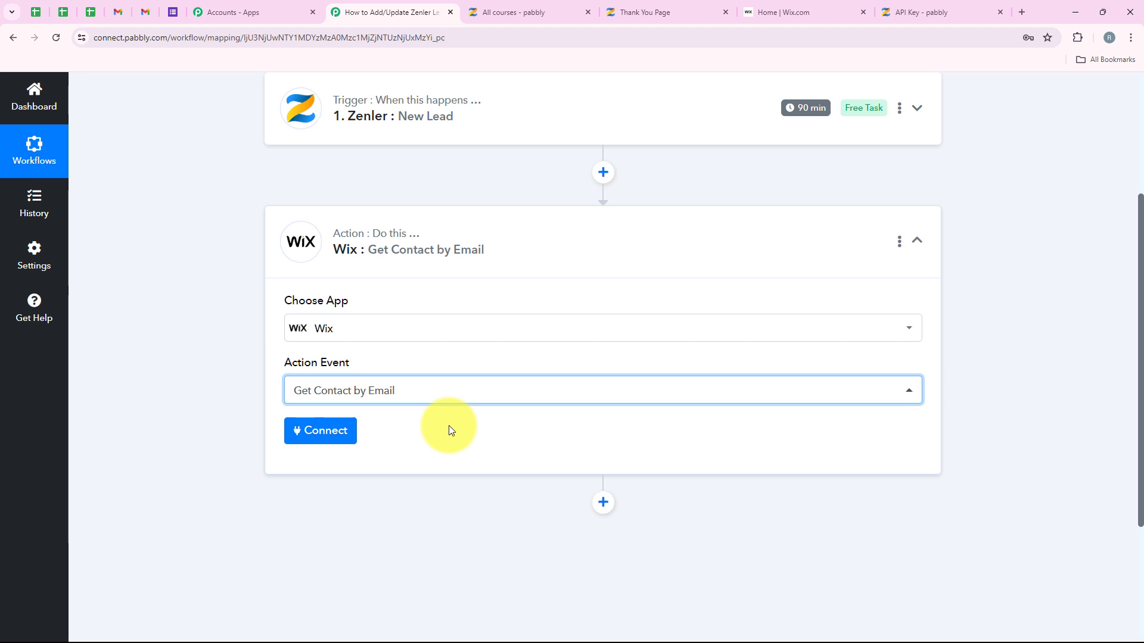
# Step: Add a new Wix connection with Connect With Wix
pyautogui.click(335, 430)
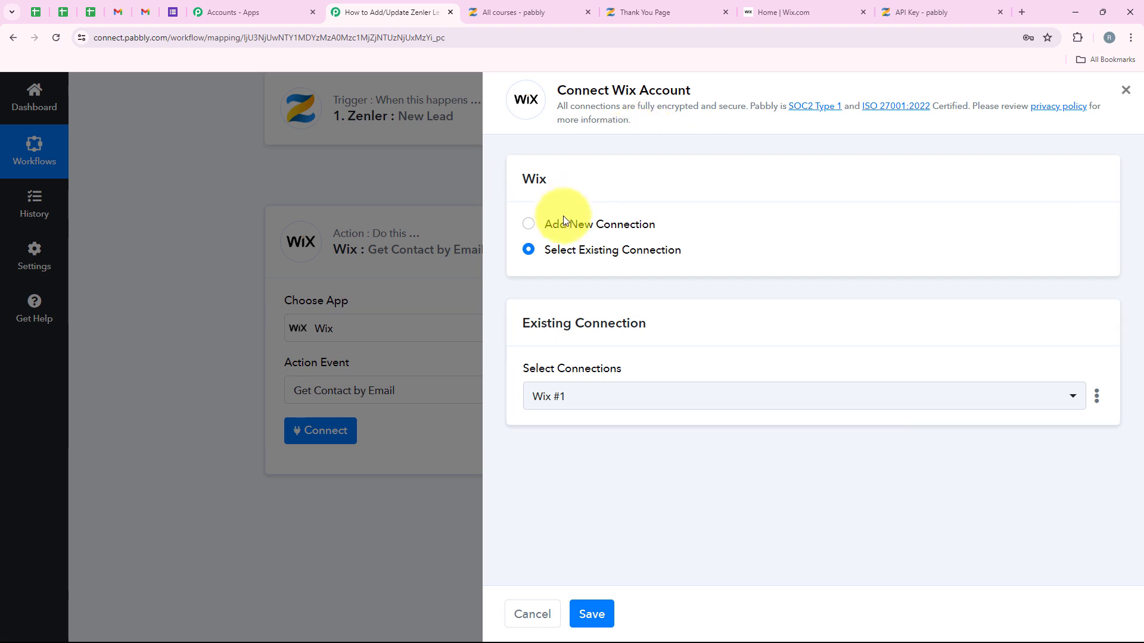
pyautogui.click(555, 226)
pyautogui.click(570, 253)
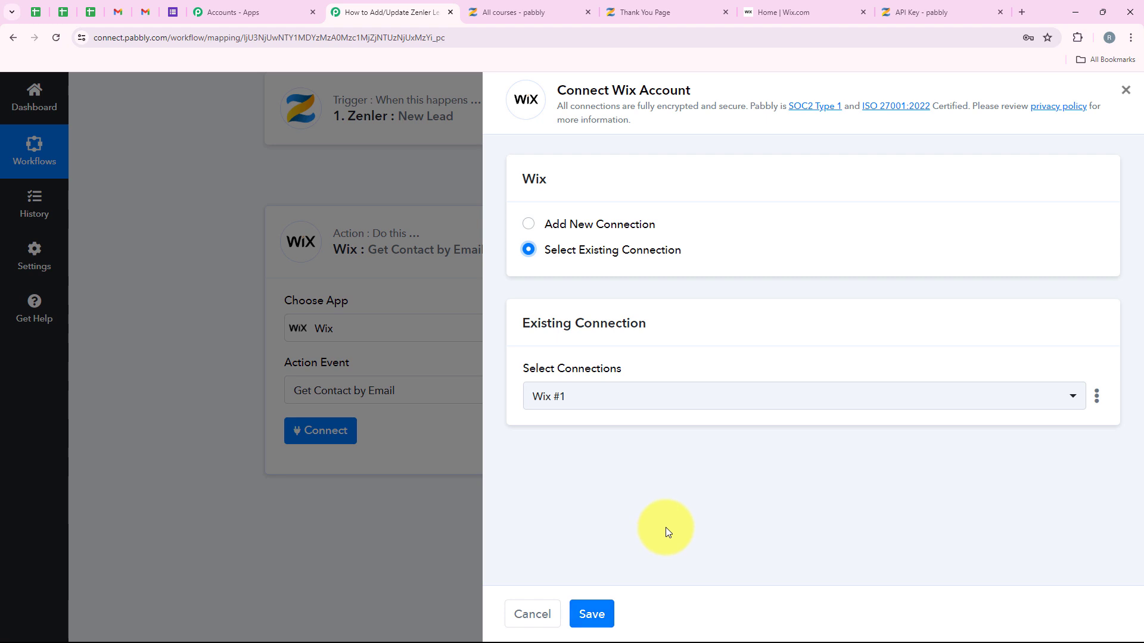
pyautogui.click(597, 225)
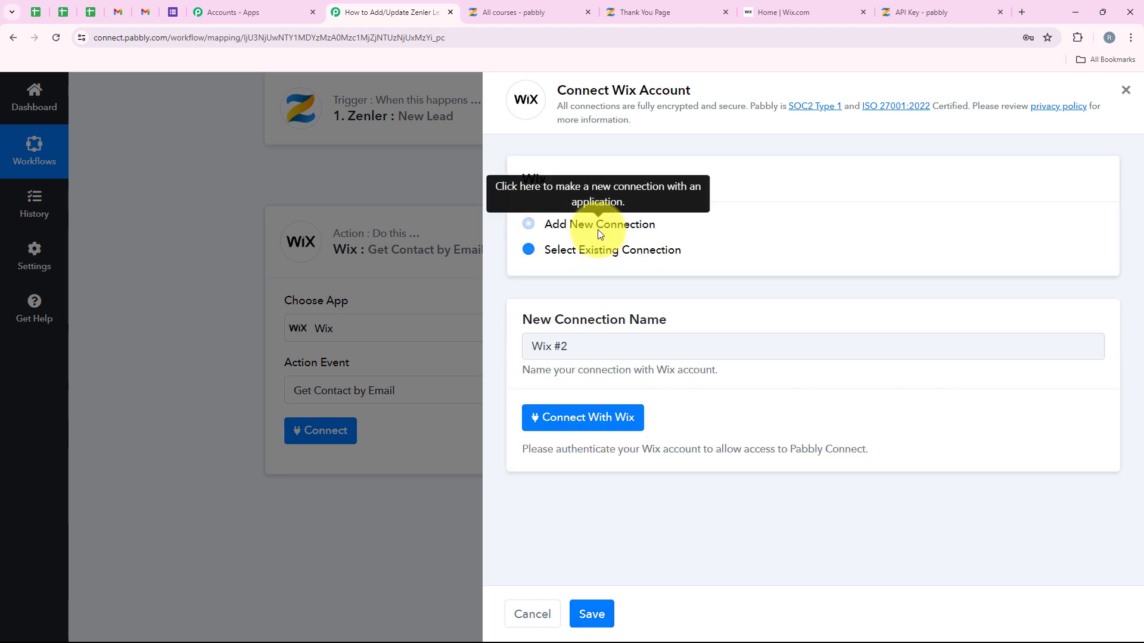
pyautogui.click(606, 419)
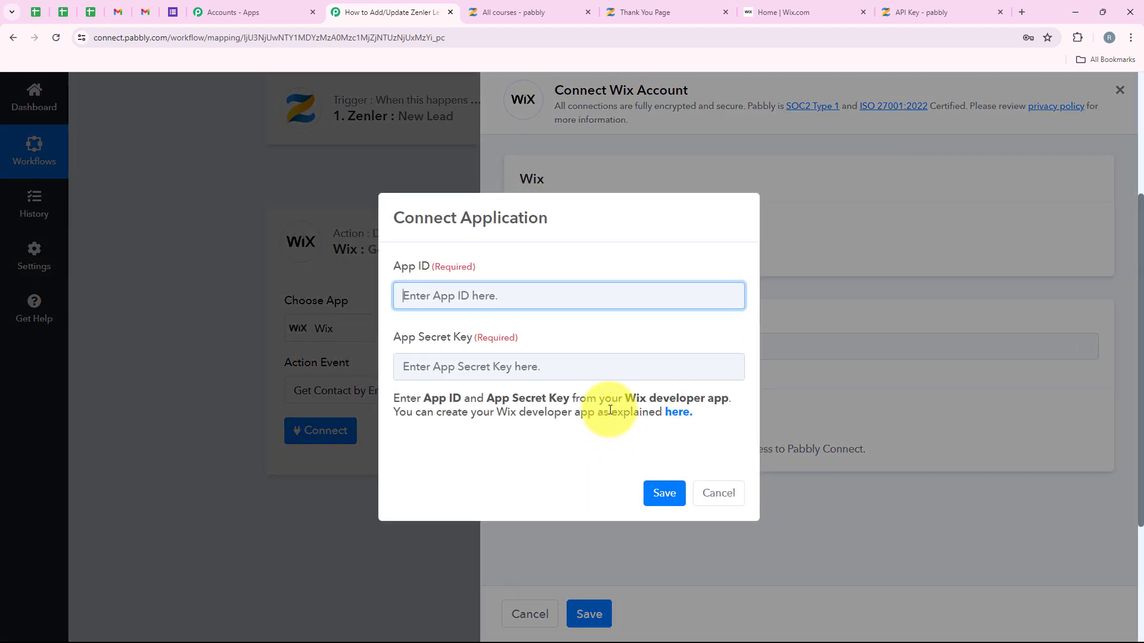
# Step: Review the required App ID field and the instructions for getting the App ID and Secret Key
pyautogui.moveTo(392, 267); pyautogui.dragTo(426, 290)
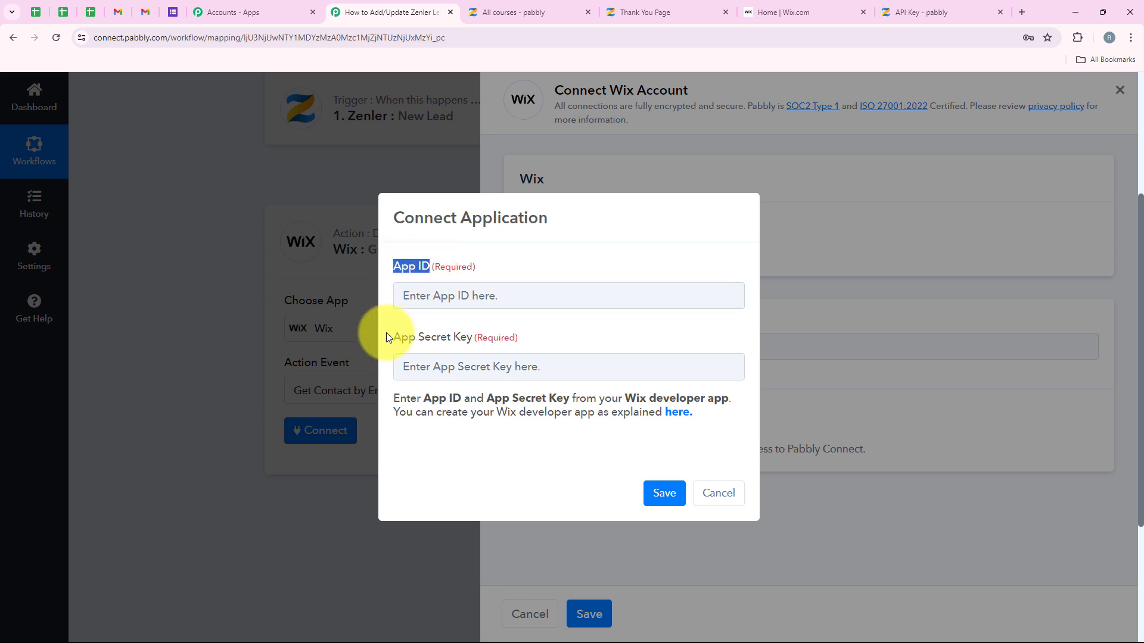
pyautogui.click(492, 435)
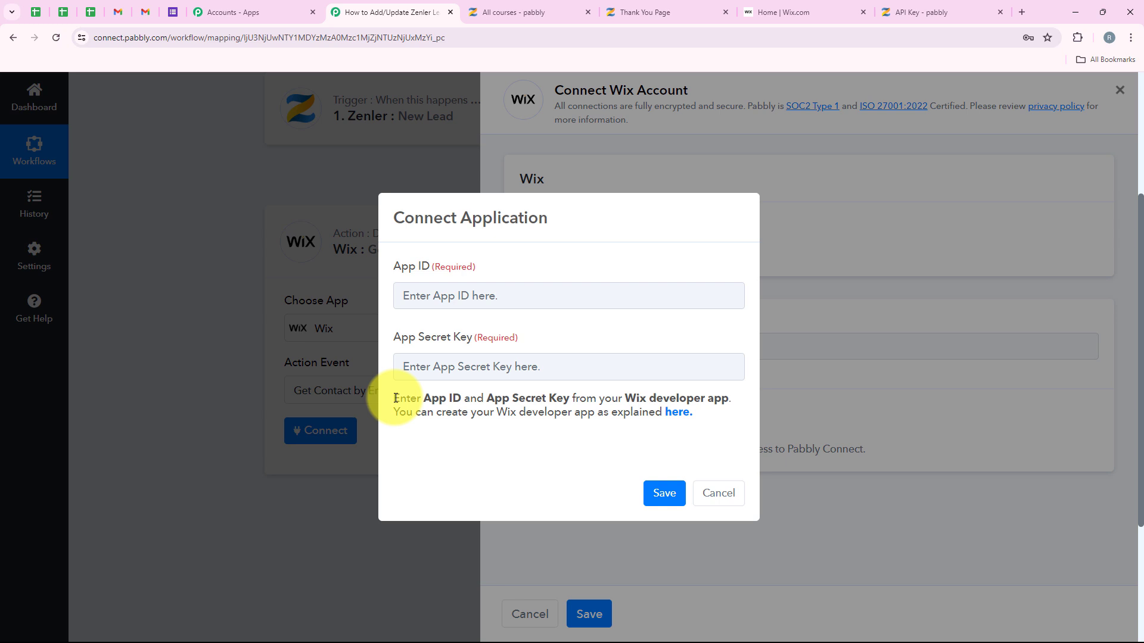
pyautogui.moveTo(396, 398); pyautogui.dragTo(732, 398)
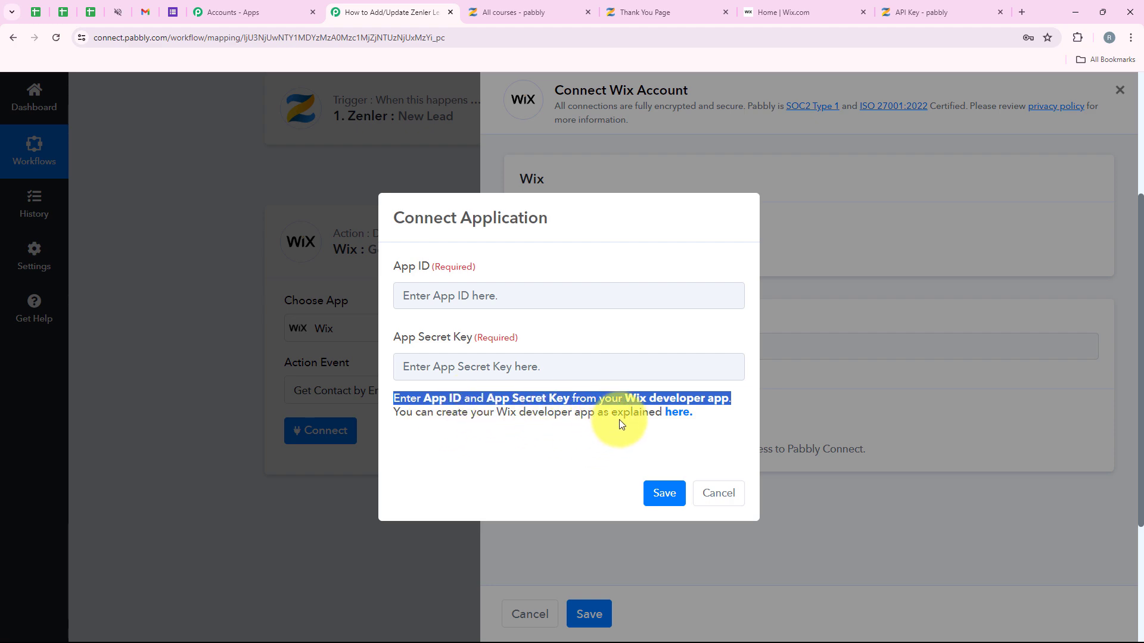
# Step: Open the forum's Wix guide and follow its Wix Developer Center link under Prerequisites
pyautogui.click(678, 414)
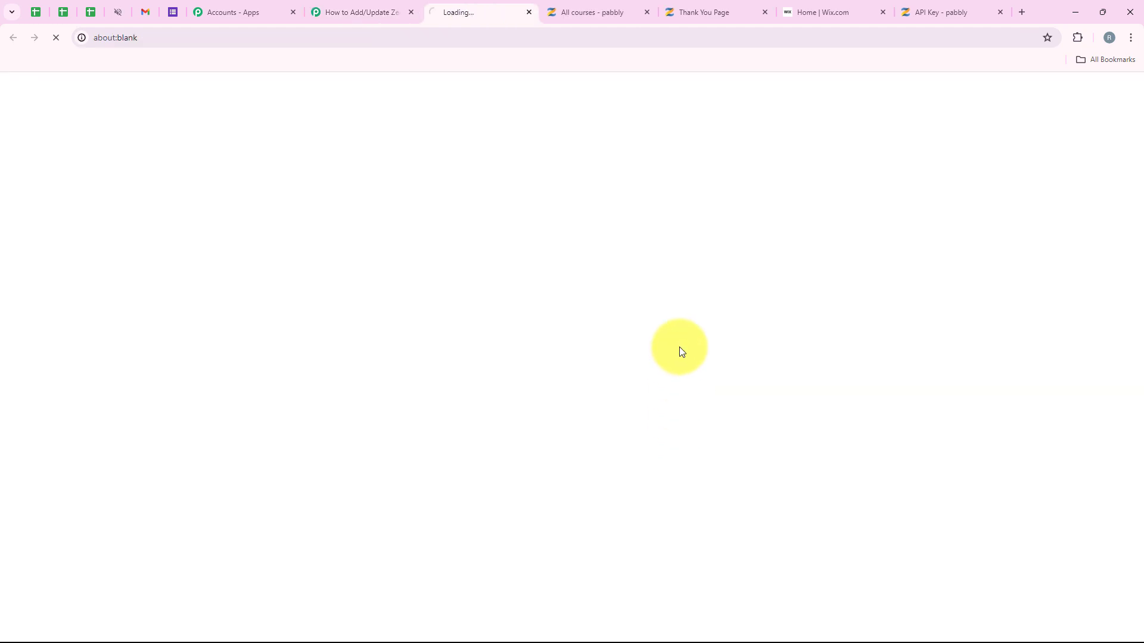
pyautogui.scroll(-9, 472, 305)
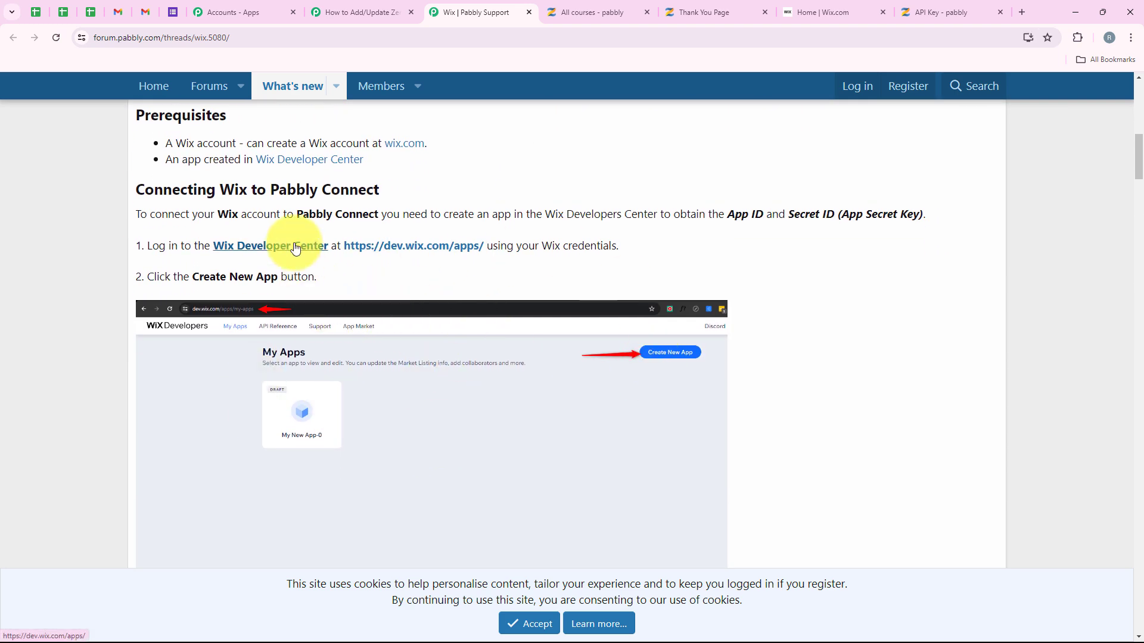
pyautogui.click(246, 249)
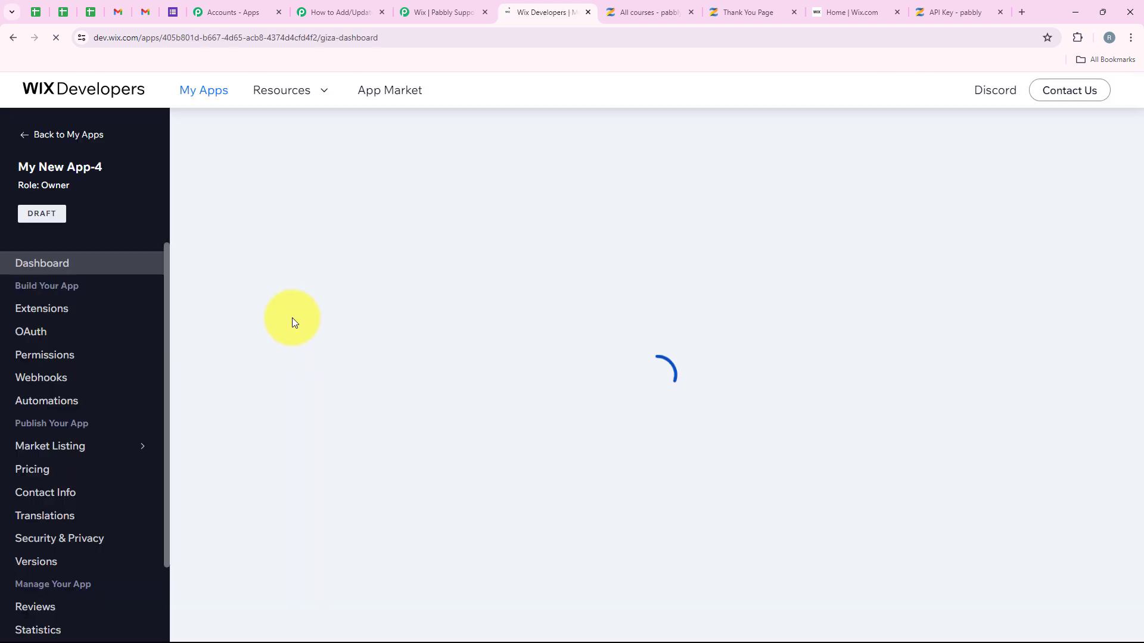
# Step: Open My New App-4's OAuth page and copy its App ID
pyautogui.click(21, 338)
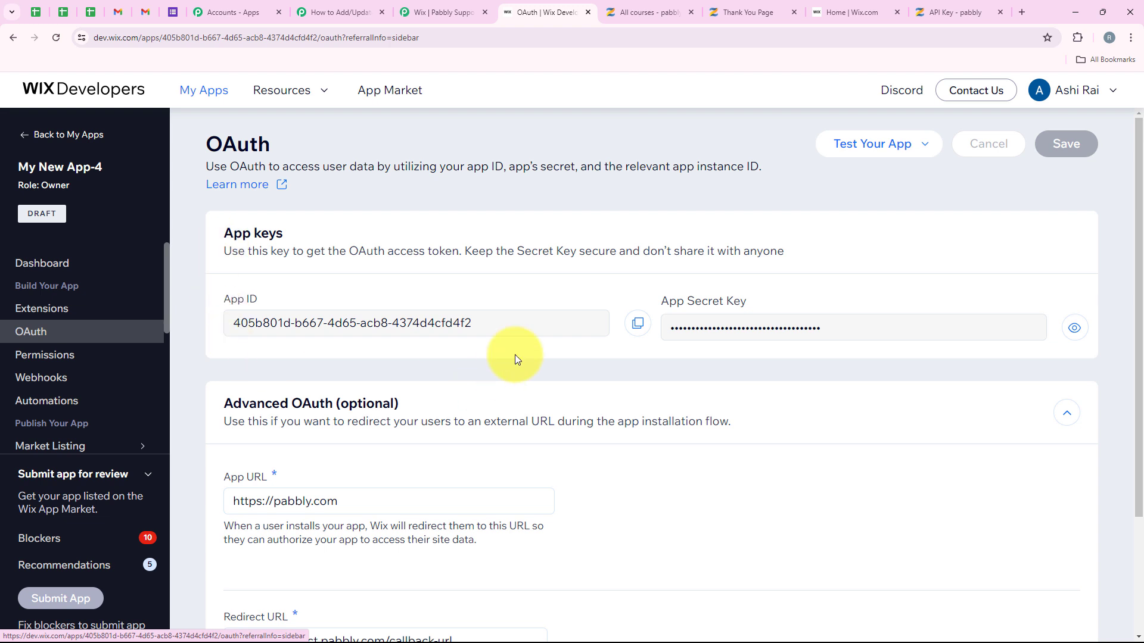
pyautogui.click(633, 328)
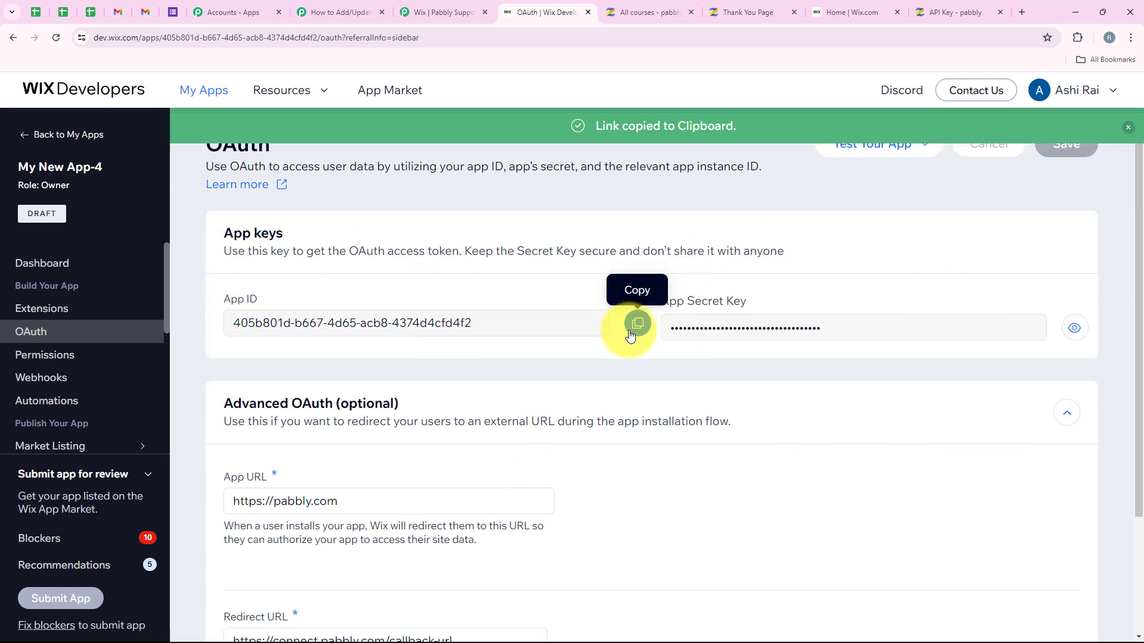
# Step: Enter the Wix App ID and App Secret Key, save, and approve My New App-4 on the site
pyautogui.click(339, 12)
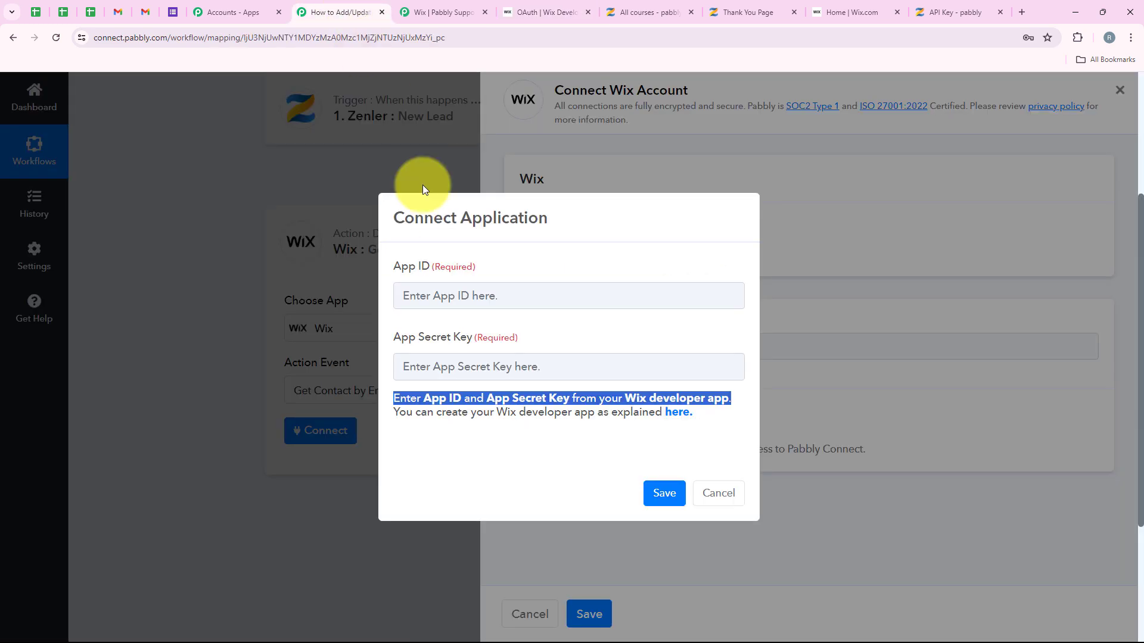
pyautogui.click(477, 289)
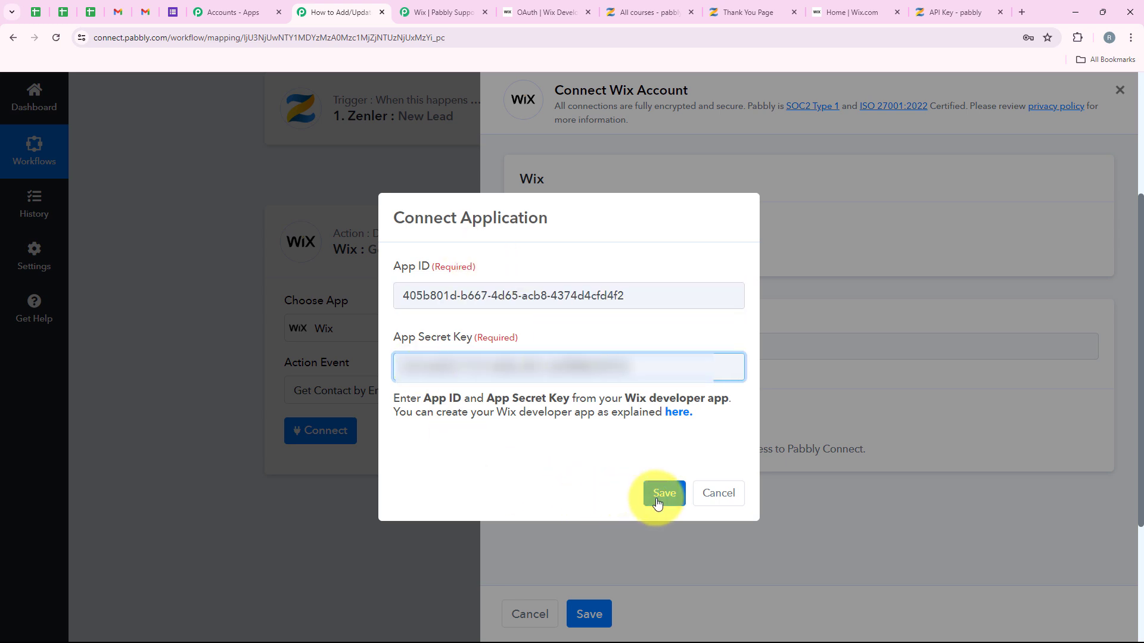
pyautogui.click(663, 494)
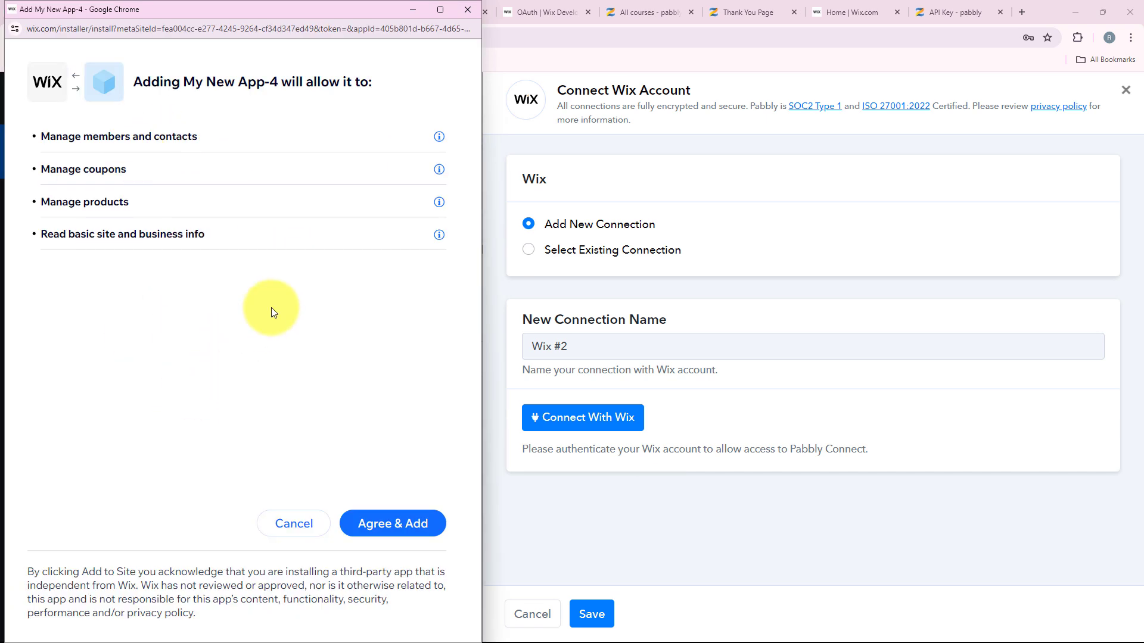
pyautogui.click(407, 530)
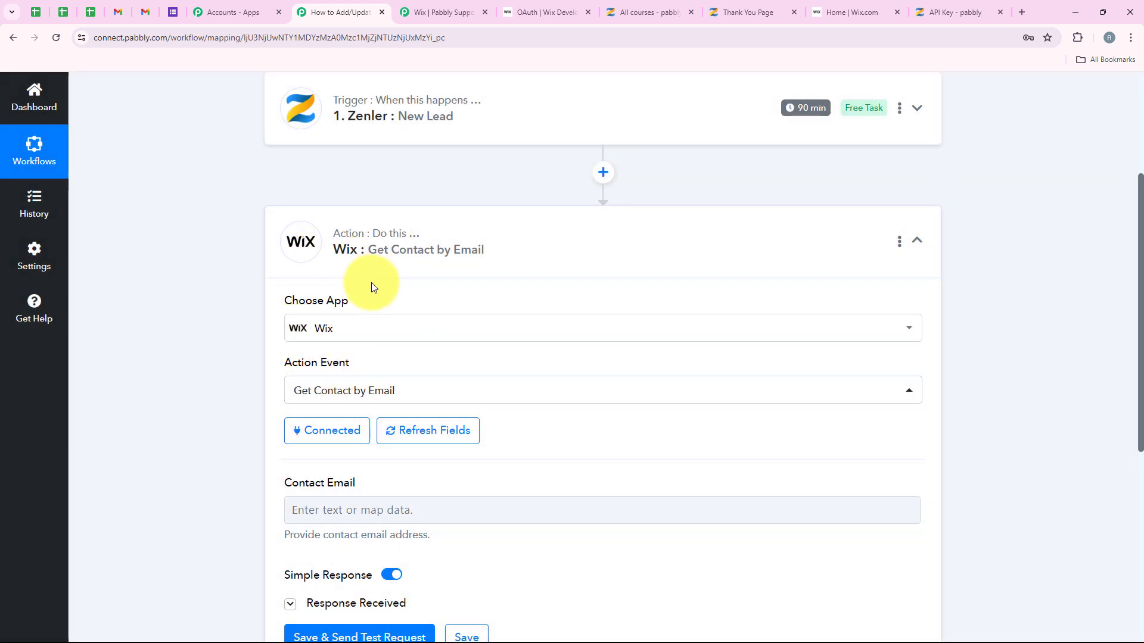
# Step: Clear the sample email address from the Contact Email field
pyautogui.click(483, 12)
pyautogui.scroll(-3, 449, 347)
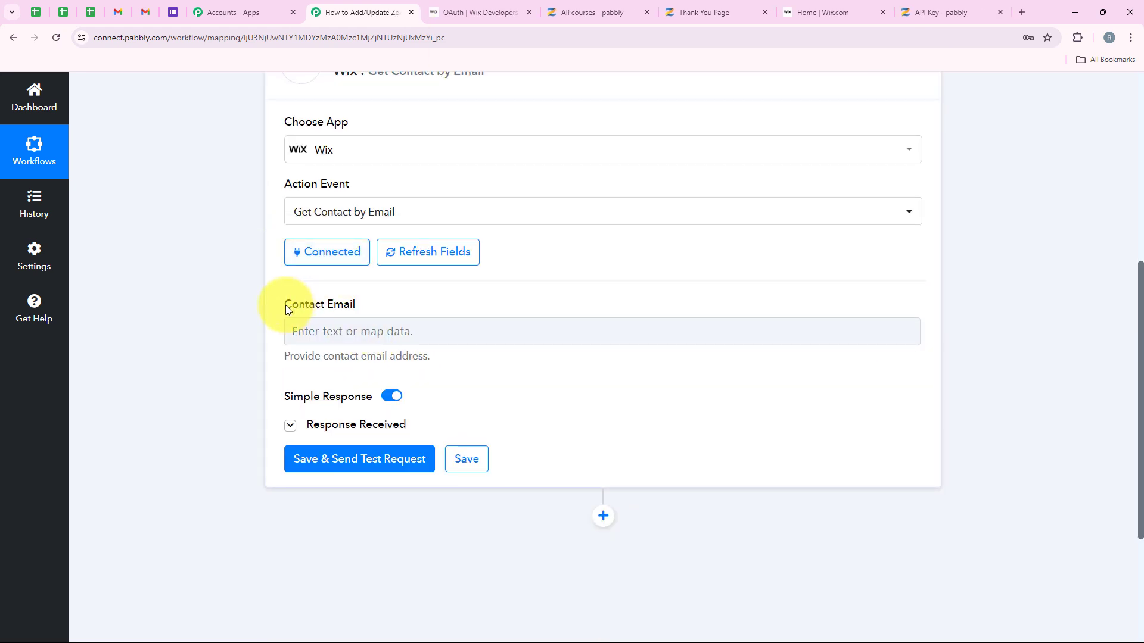
pyautogui.click(324, 330)
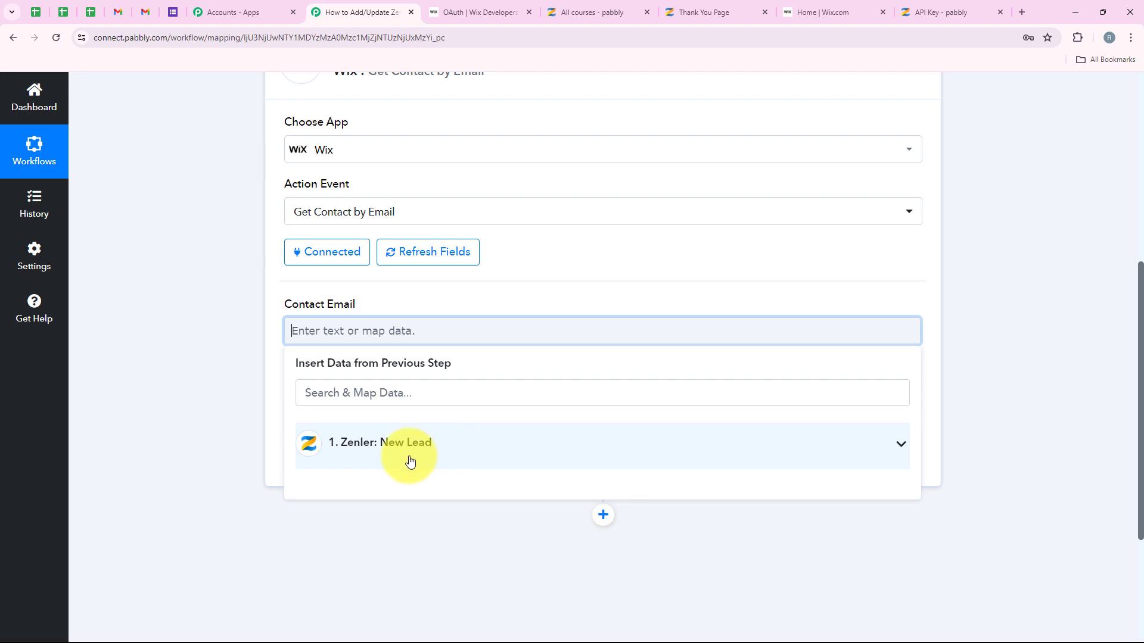
pyautogui.click(224, 439)
pyautogui.click(291, 324)
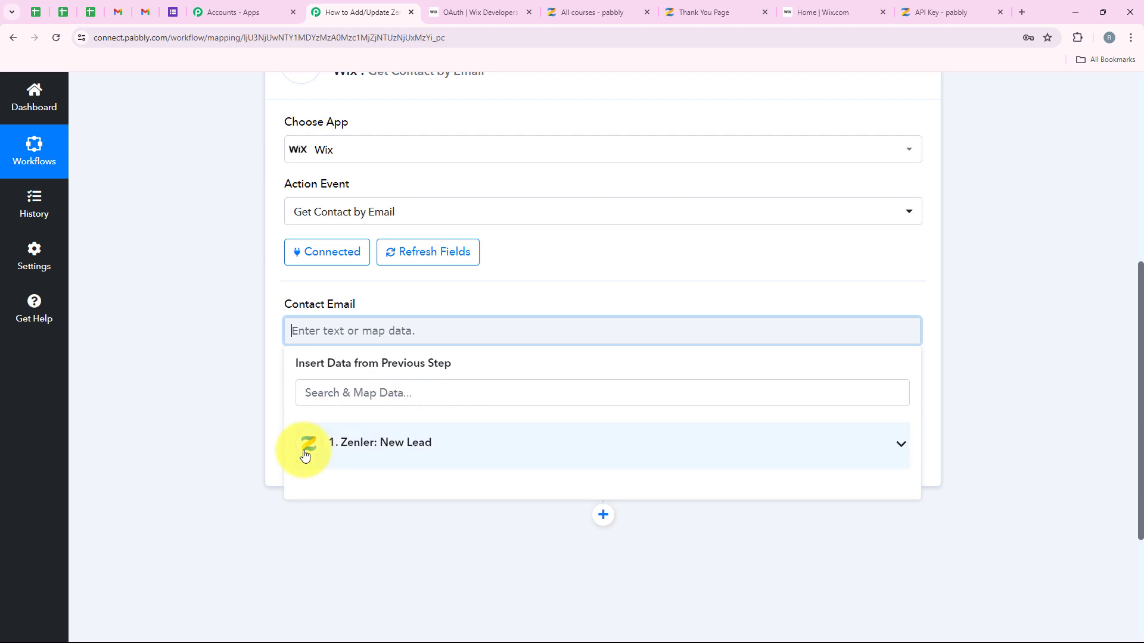
pyautogui.click(194, 358)
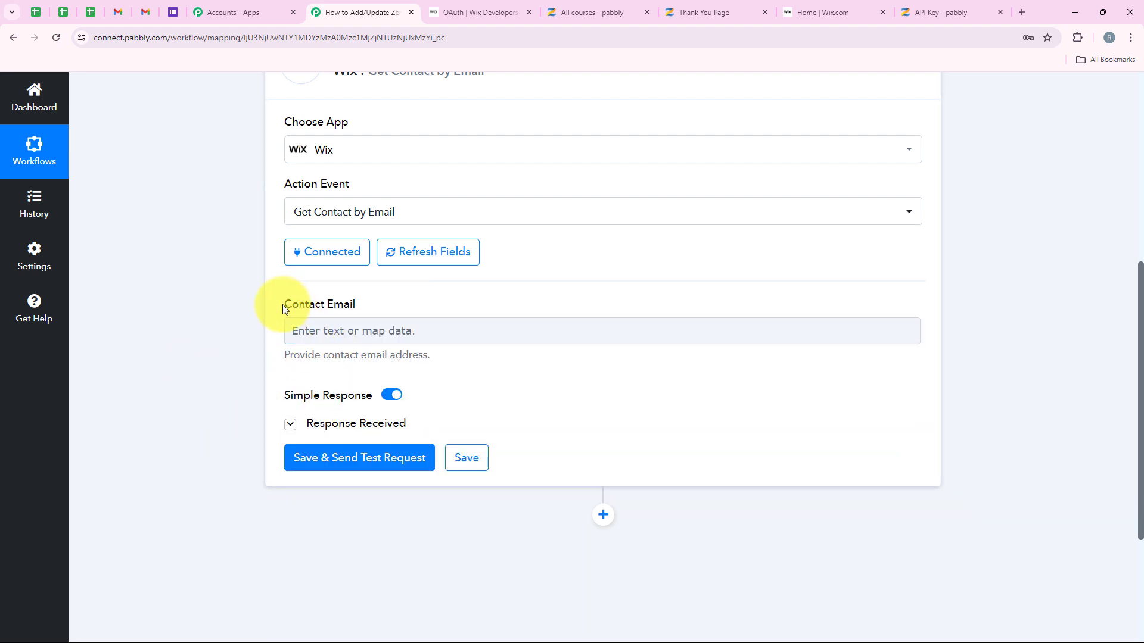
pyautogui.click(368, 329)
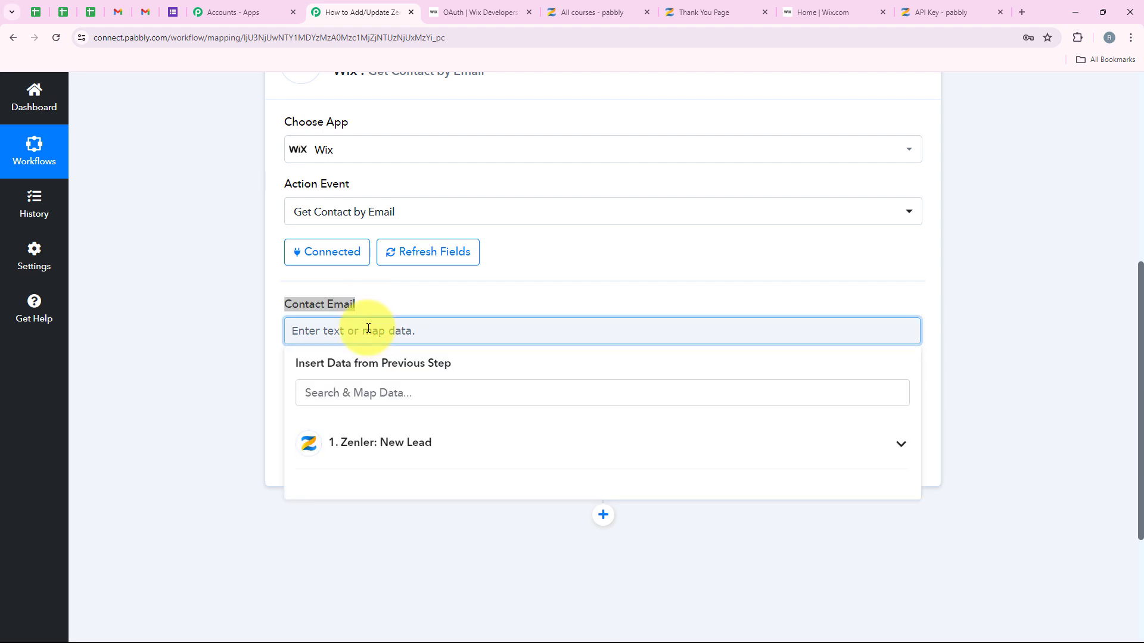
pyautogui.click(258, 324)
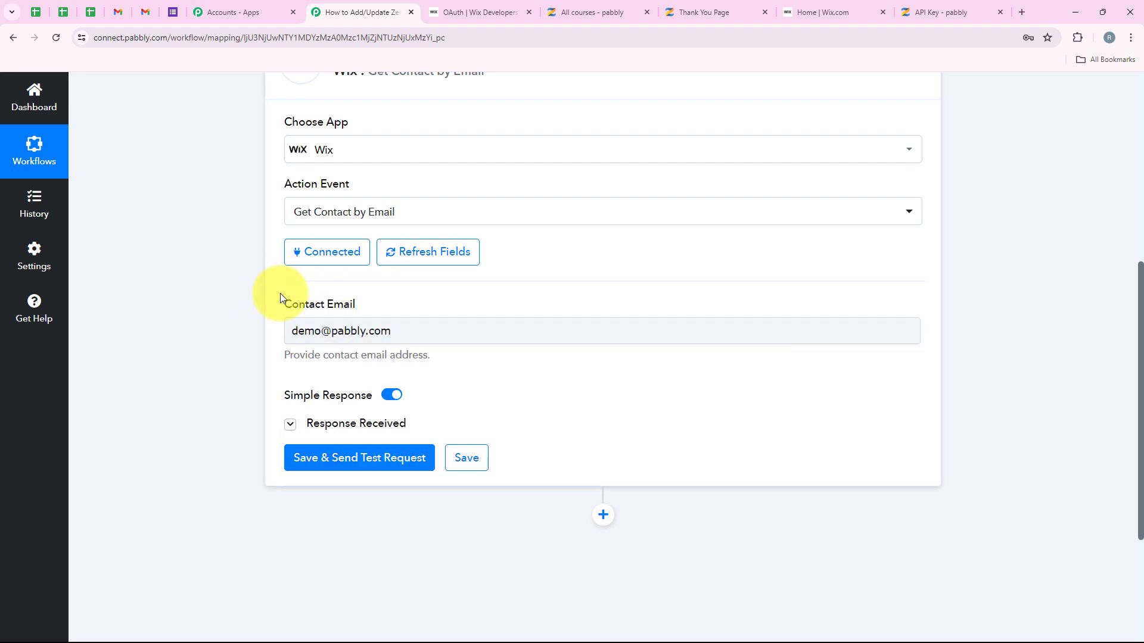
pyautogui.tripleClick(451, 329)
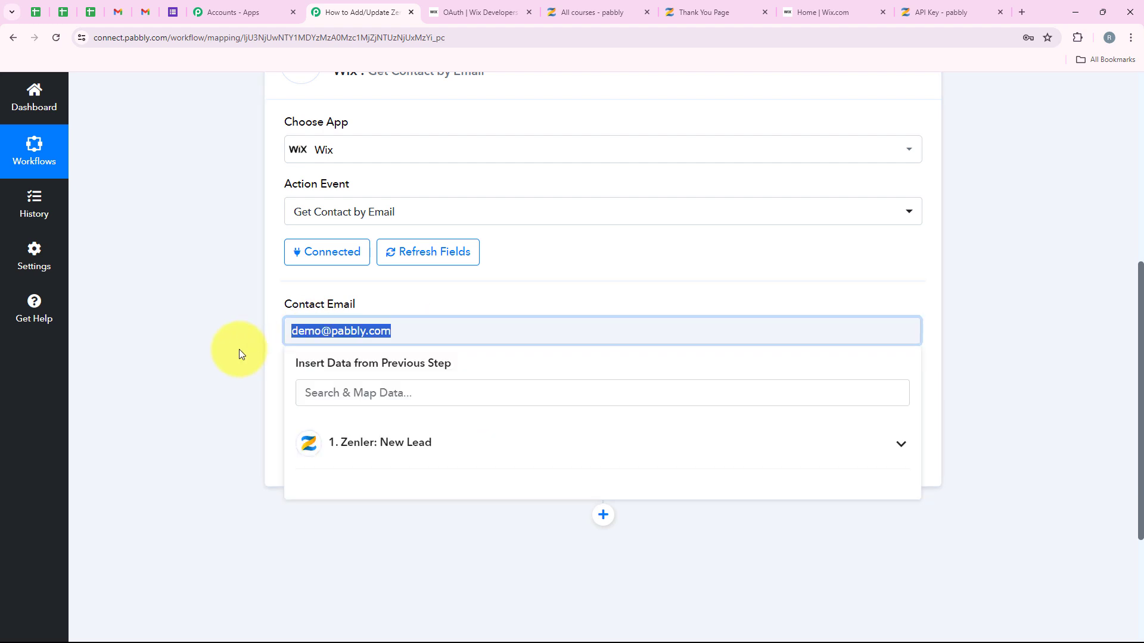
pyautogui.press('BackSpace')
# Step: Map Contact Email to the Email field from 1. Zenler: New Lead
pyautogui.click(358, 442)
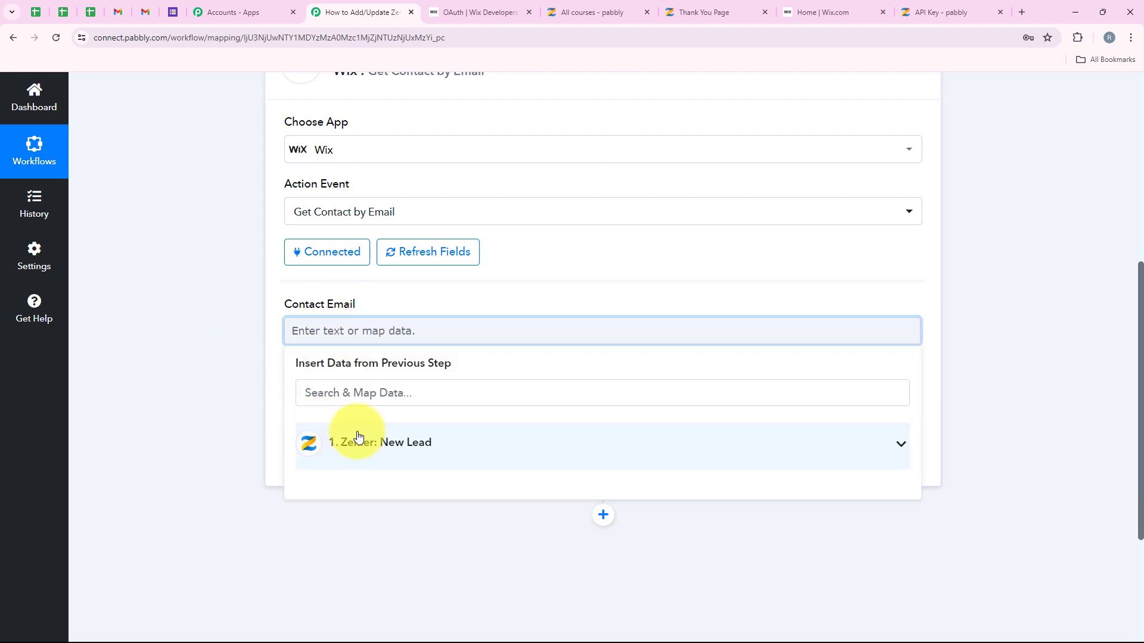
pyautogui.click(247, 376)
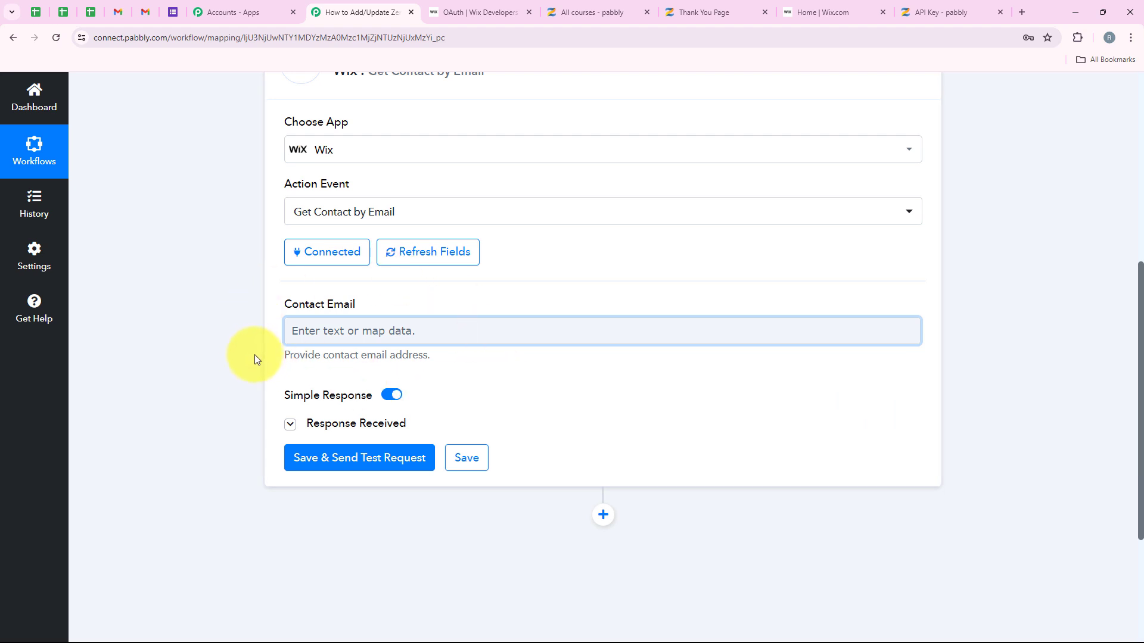
pyautogui.scroll(-1, 254, 366)
pyautogui.click(376, 268)
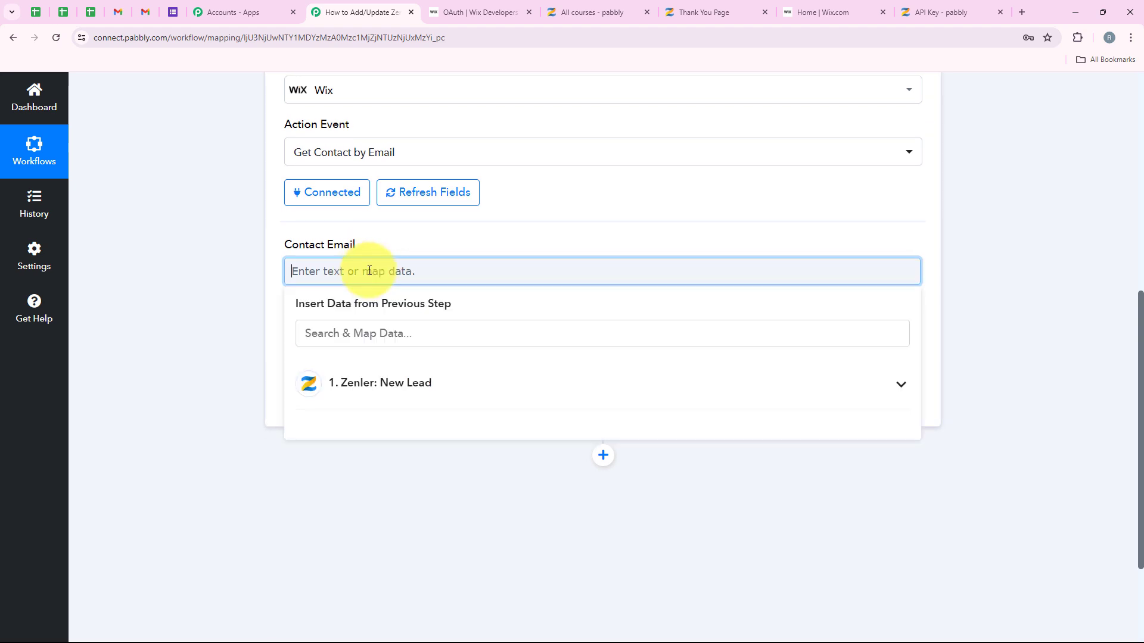
pyautogui.click(433, 385)
pyautogui.click(409, 339)
pyautogui.write('em')
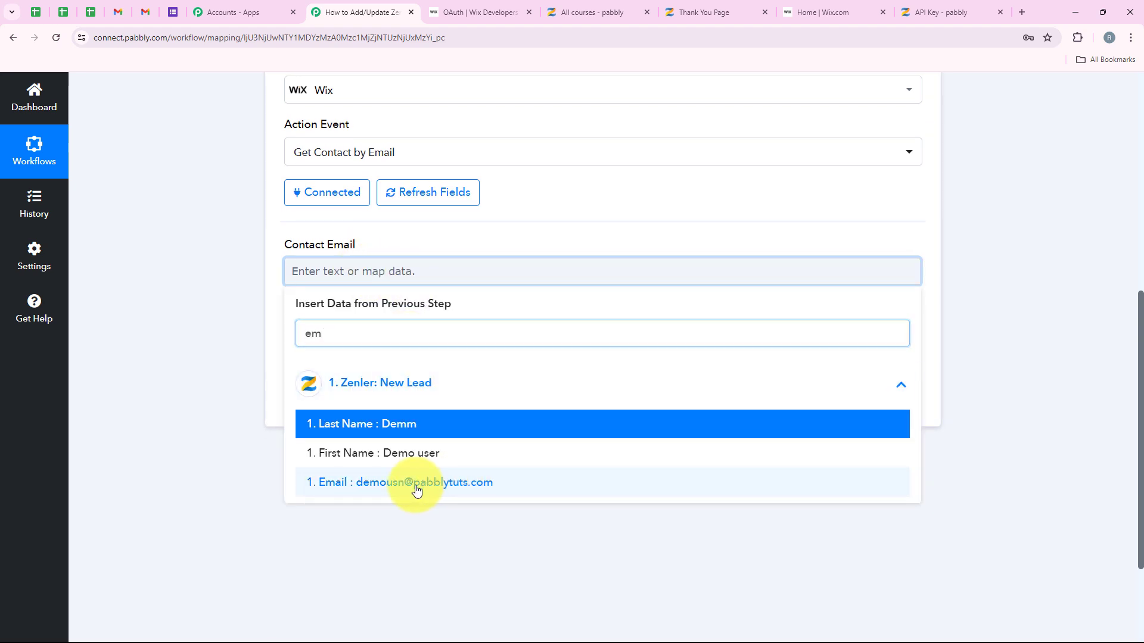
pyautogui.click(398, 481)
pyautogui.click(234, 281)
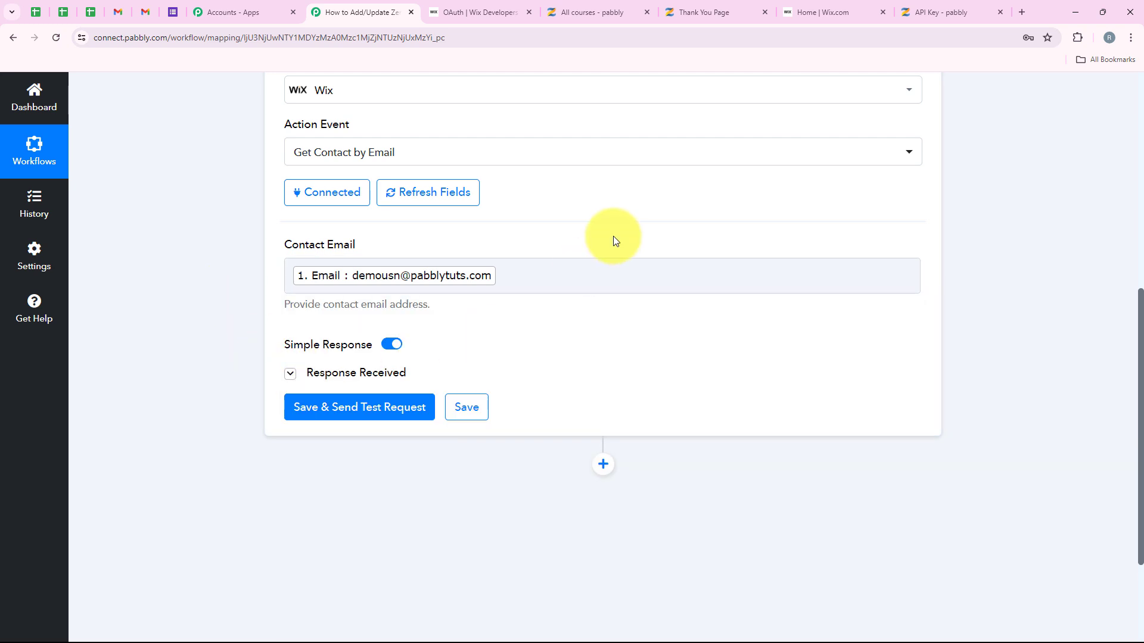
pyautogui.scroll(4, 652, 309)
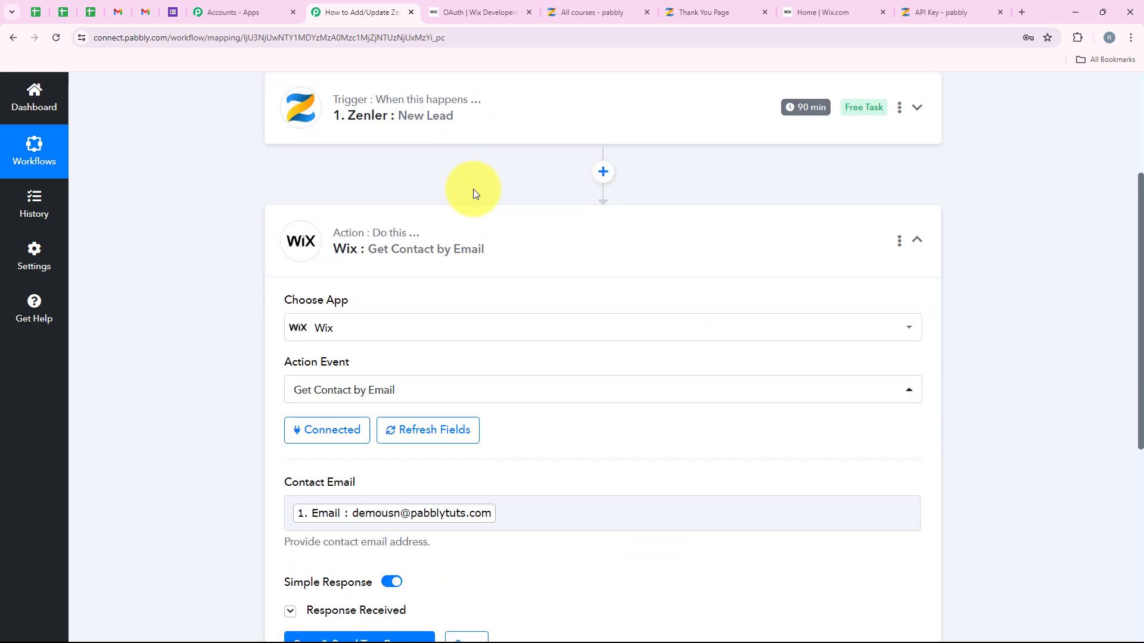
pyautogui.scroll(-3, 473, 188)
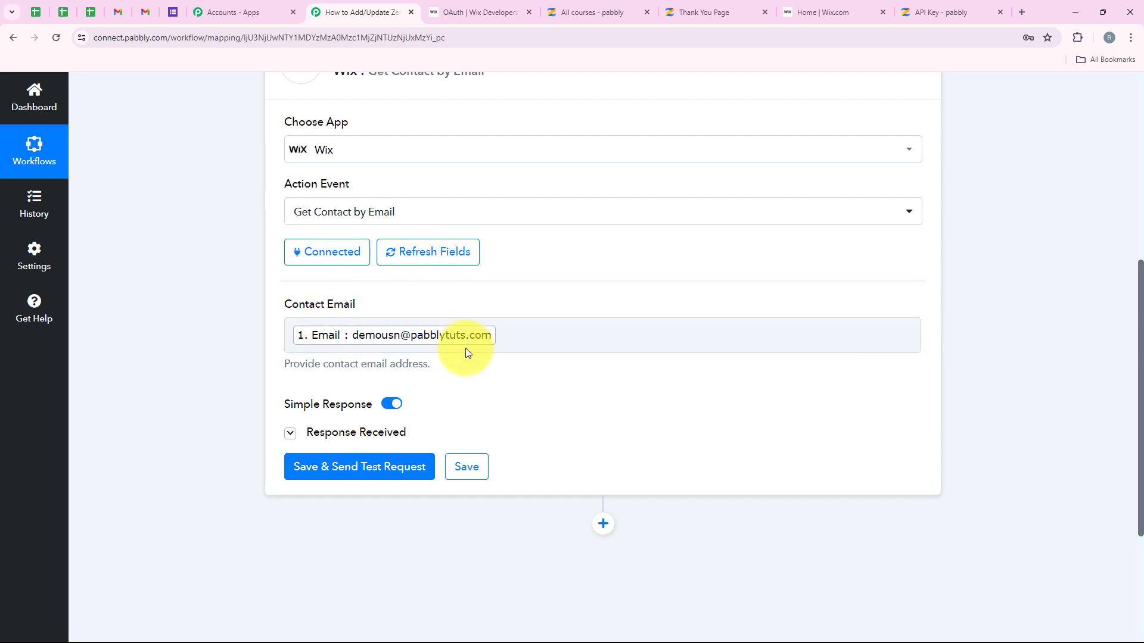
# Step: Test the lookup, review the returned Wix contact ID and details, then collapse the step
pyautogui.click(385, 467)
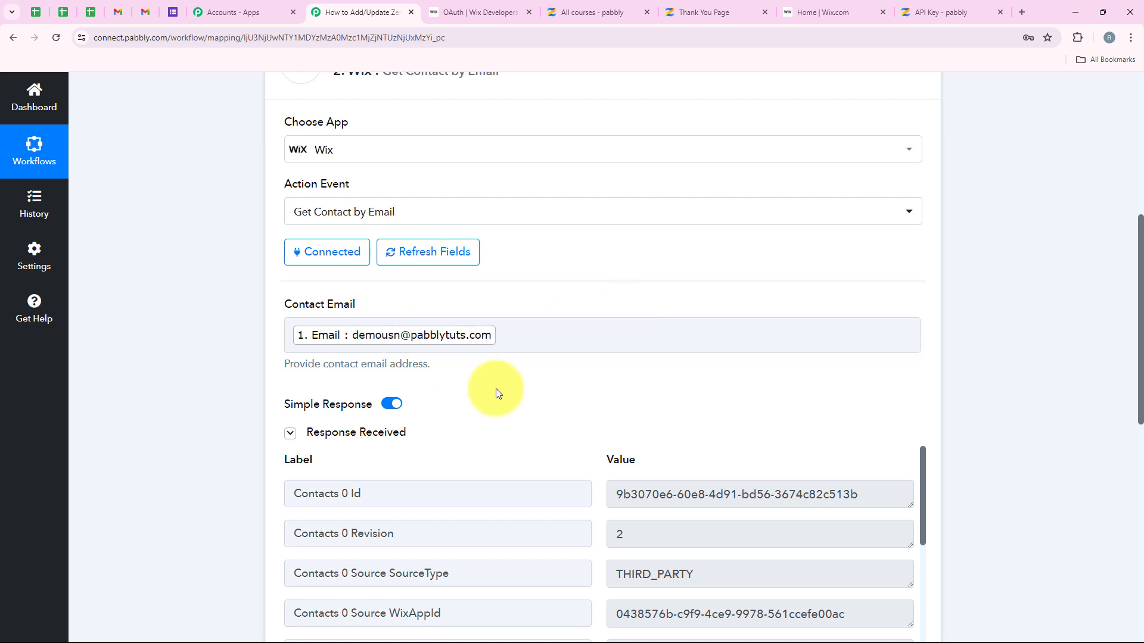
pyautogui.scroll(-1, 562, 330)
pyautogui.scroll(-3, 560, 328)
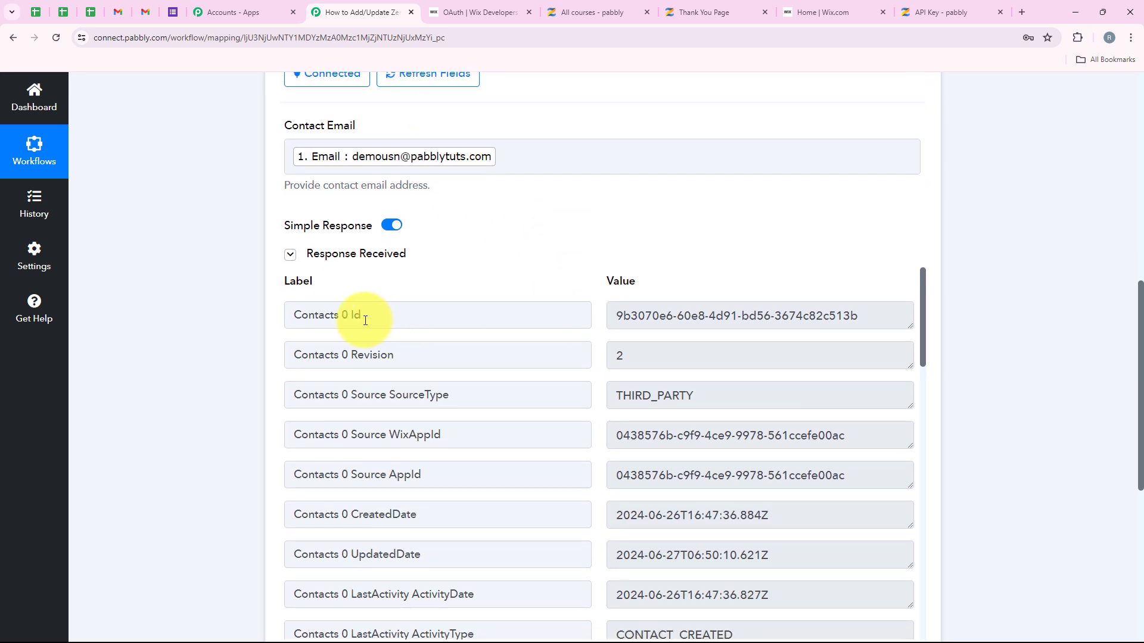
pyautogui.moveTo(294, 313); pyautogui.dragTo(381, 314)
pyautogui.moveTo(830, 312); pyautogui.dragTo(614, 319)
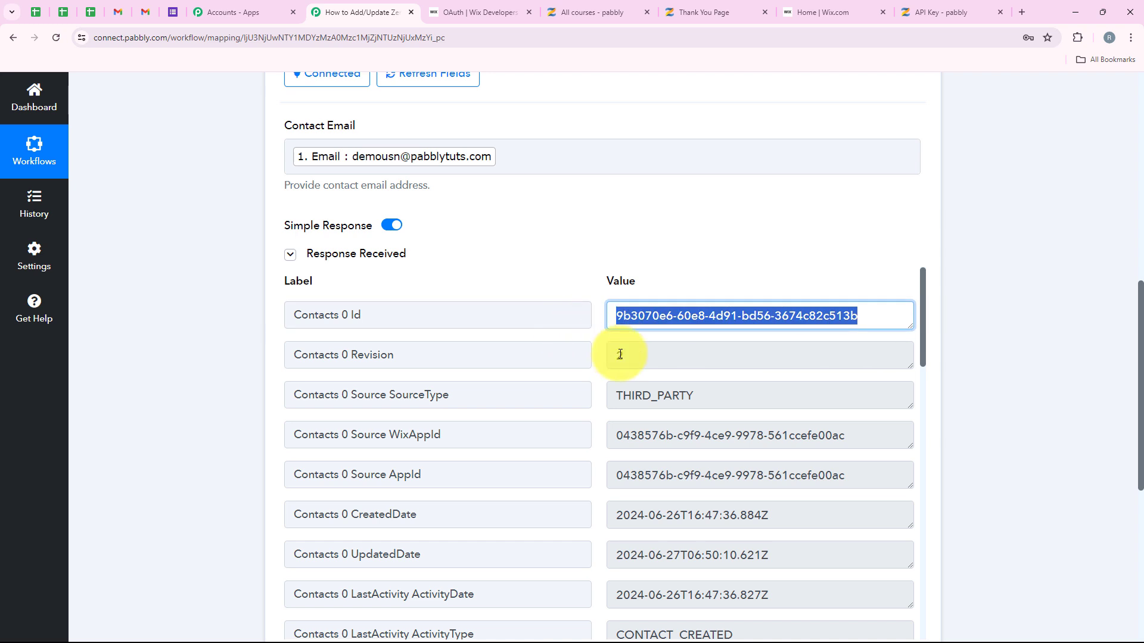
pyautogui.scroll(4, 523, 396)
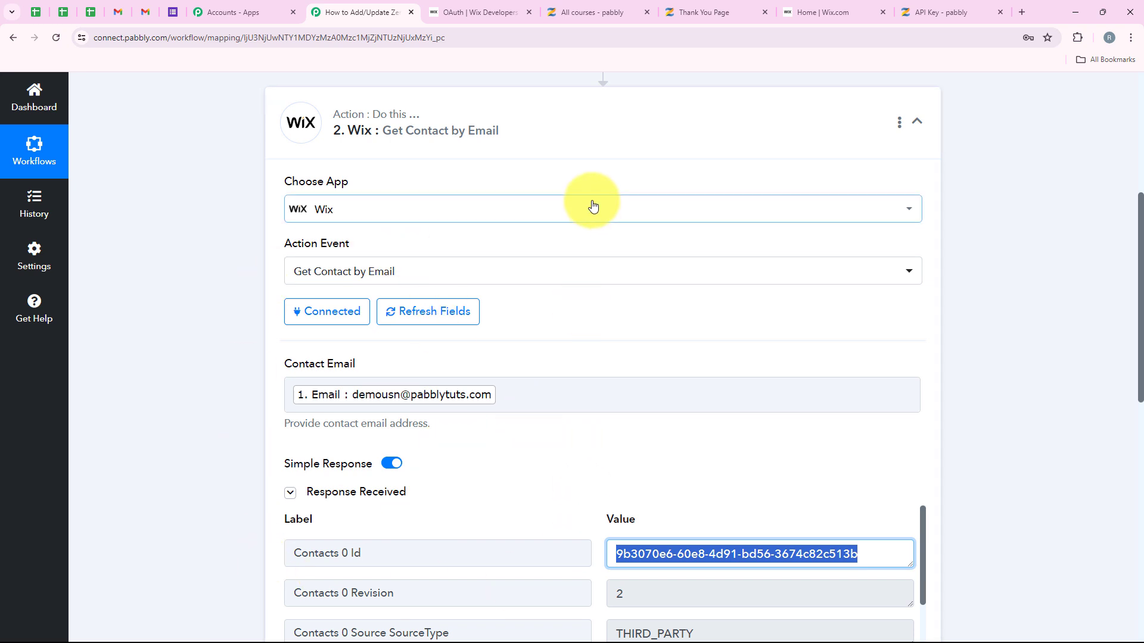
pyautogui.click(671, 114)
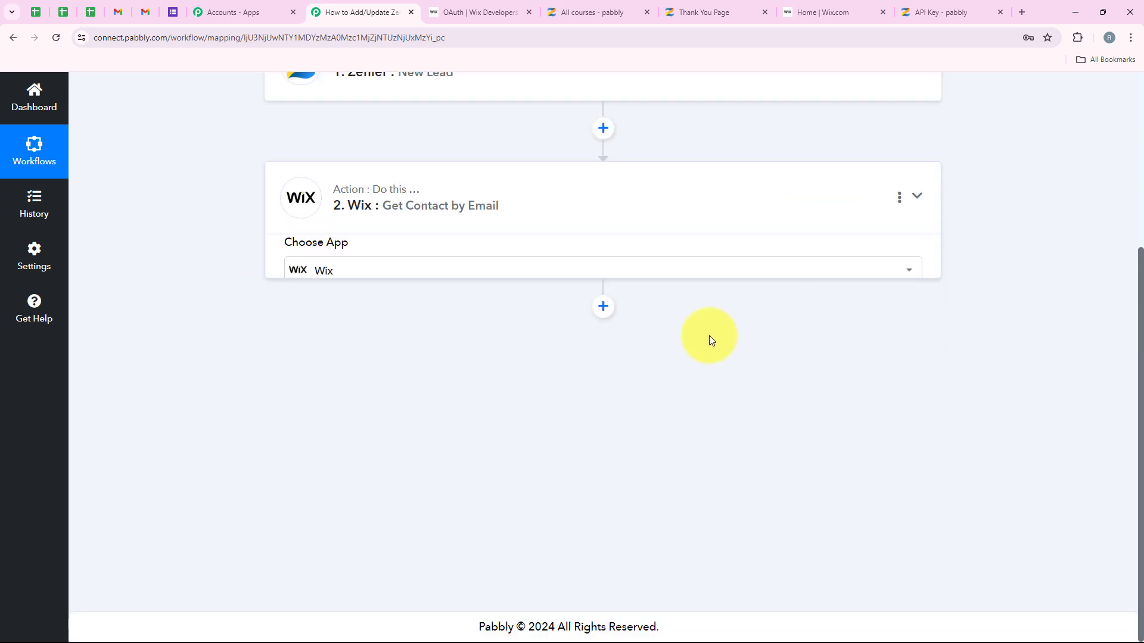
# Step: Add a Router (Pabbly) step after the Wix lookup
pyautogui.click(603, 282)
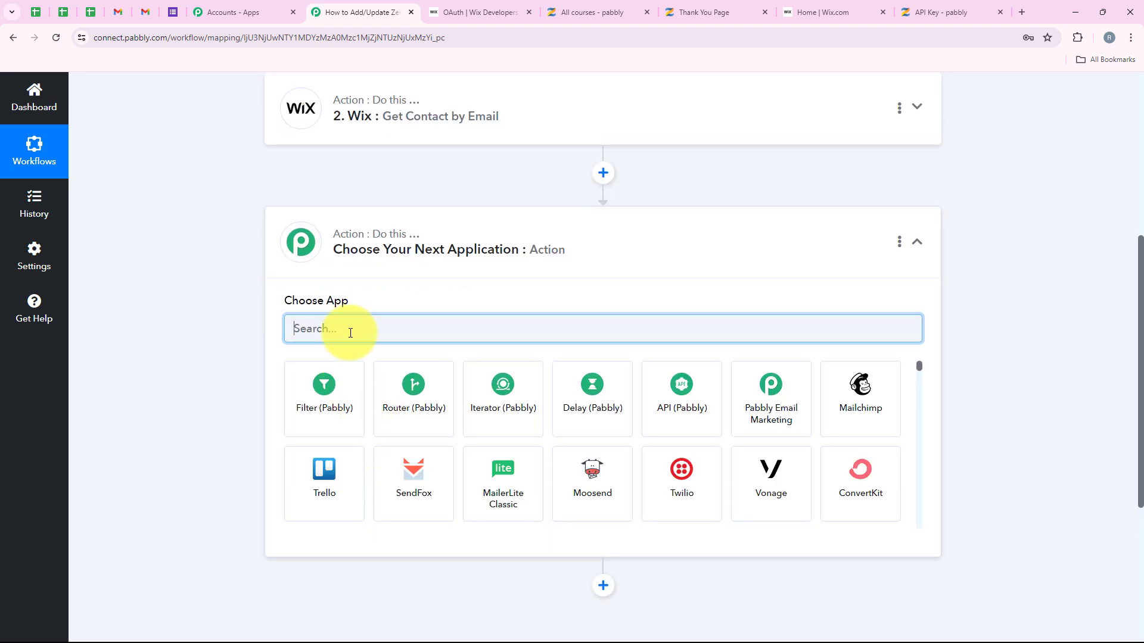
pyautogui.write('Rou')
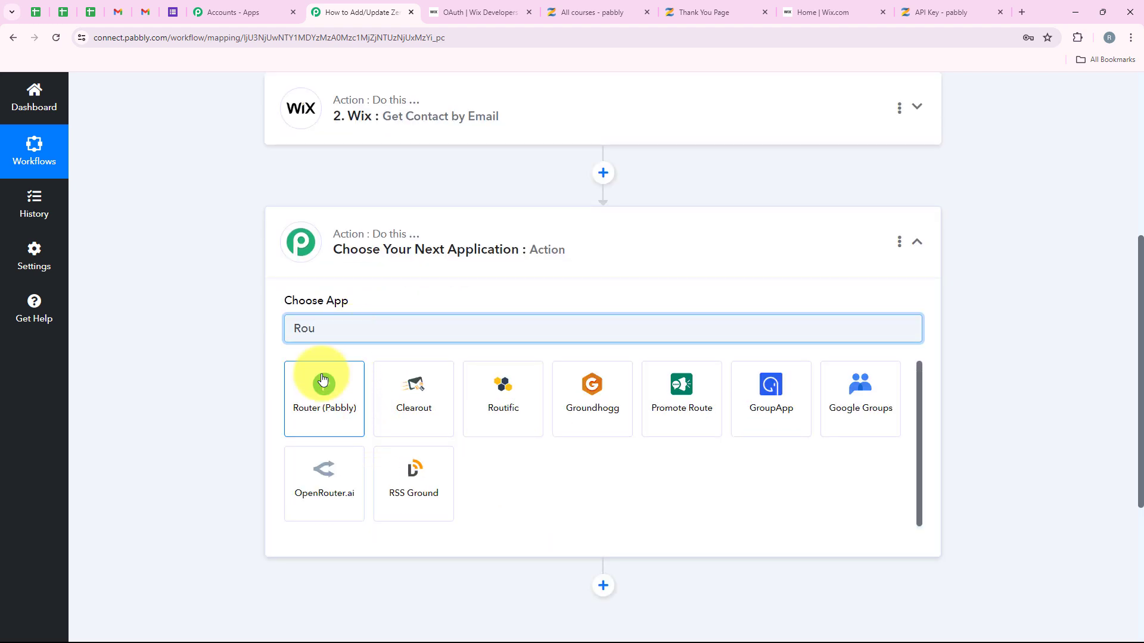
pyautogui.click(322, 381)
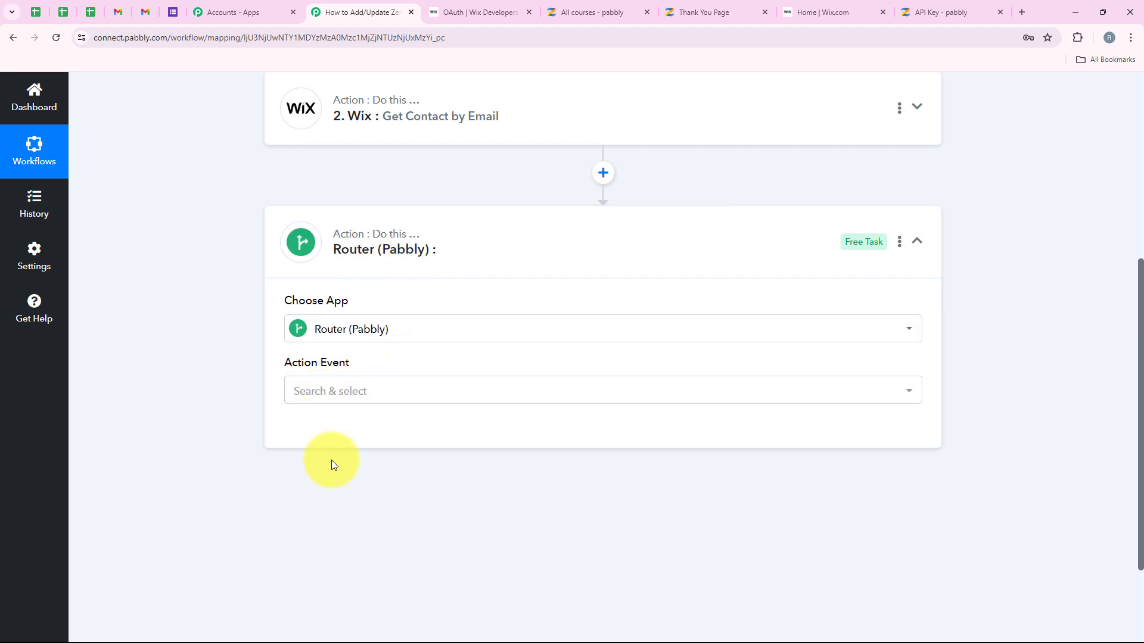
# Step: Set the router to Conditionally Run, showing Route 1 and Route 2, and open Route 1's options
pyautogui.moveTo(280, 365); pyautogui.dragTo(372, 372)
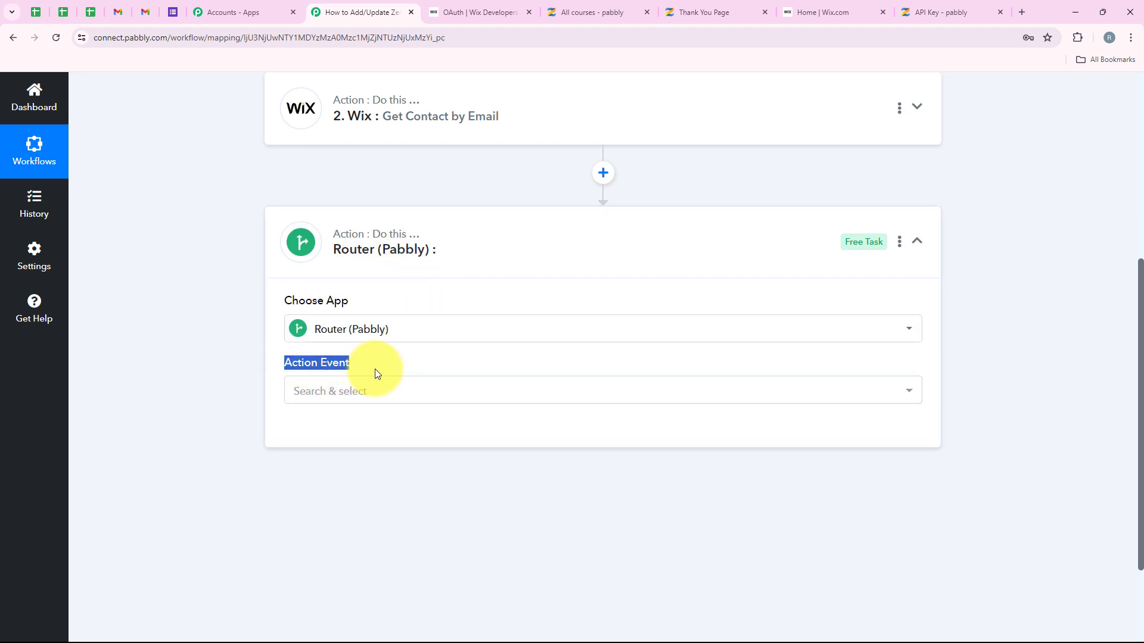
pyautogui.click(377, 393)
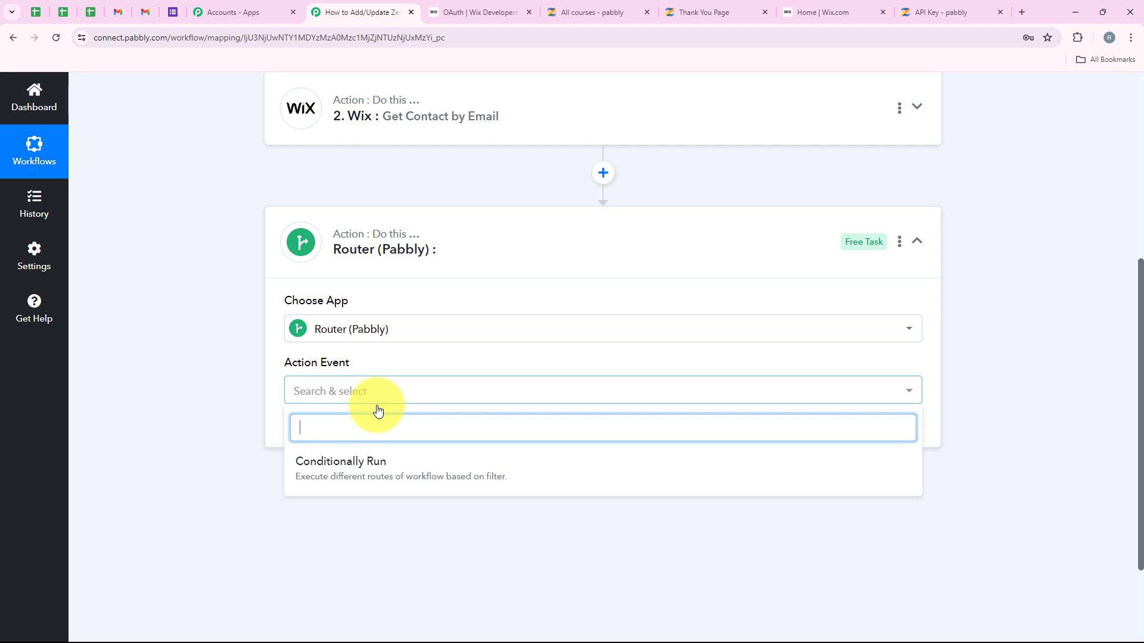
pyautogui.click(330, 471)
pyautogui.click(342, 440)
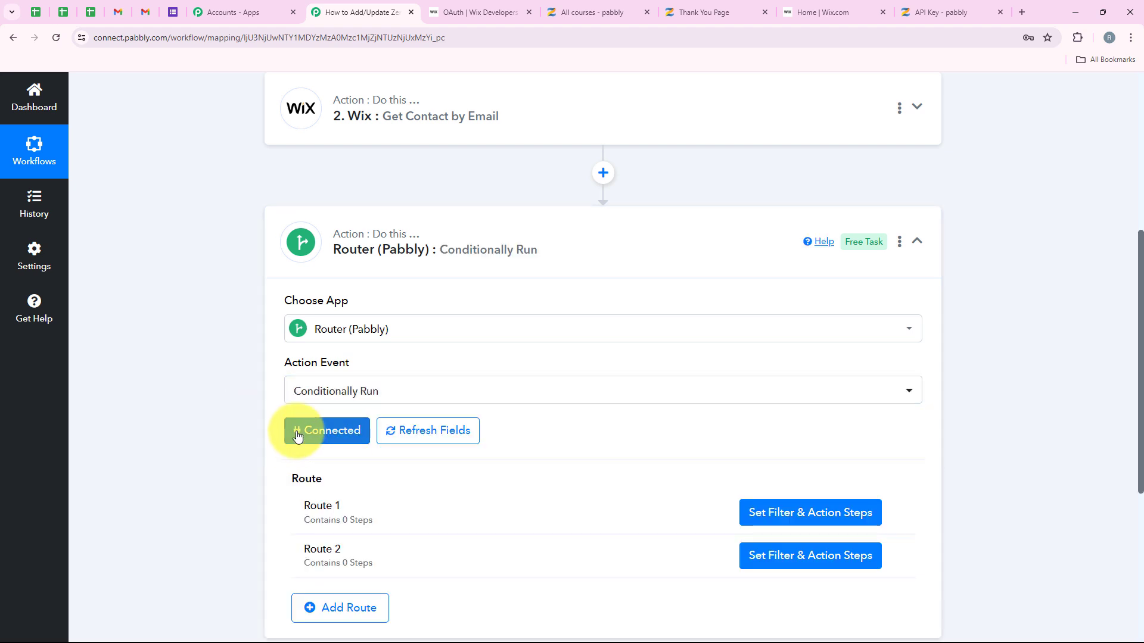
pyautogui.scroll(-2, 500, 426)
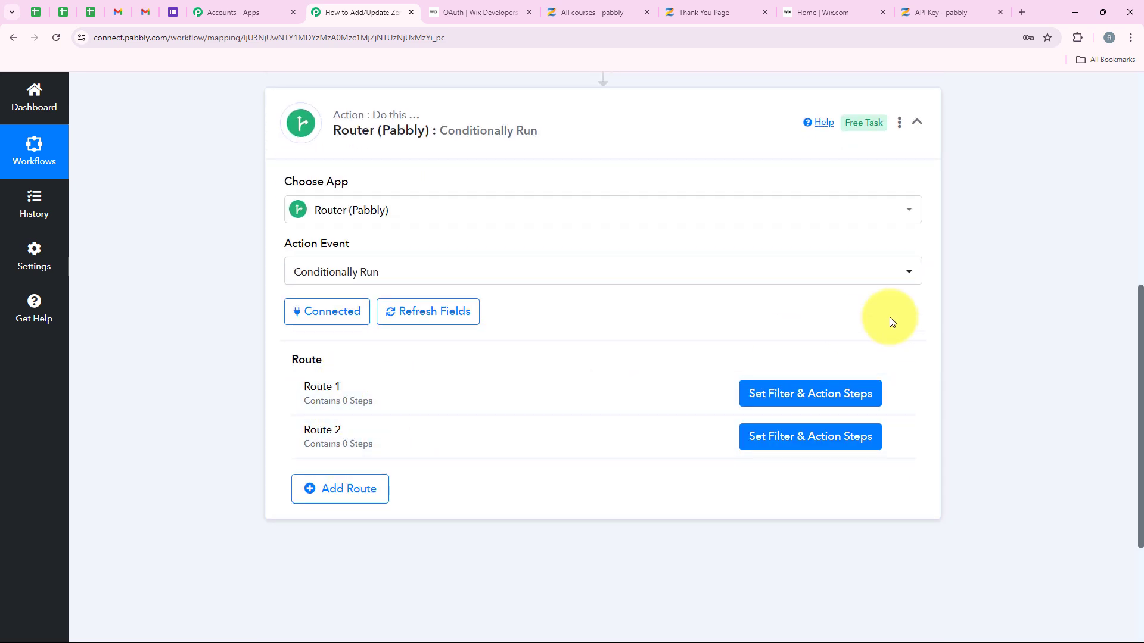
pyautogui.click(894, 395)
# Step: Rename Route 1 to 'Already Exists'
pyautogui.click(831, 413)
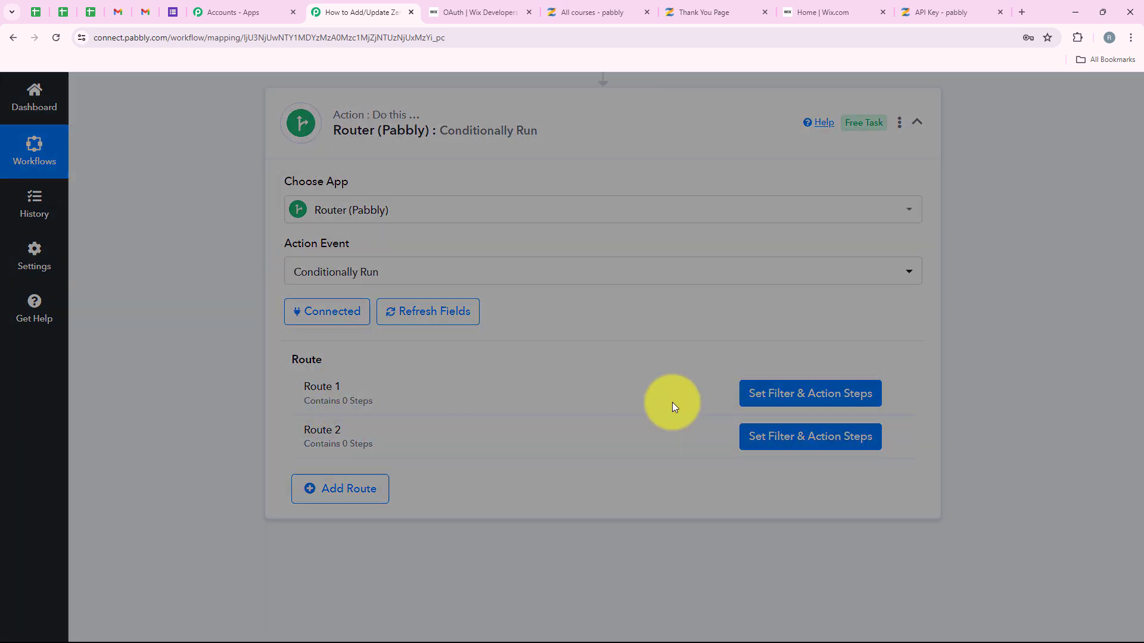
pyautogui.moveTo(446, 372); pyautogui.dragTo(412, 369)
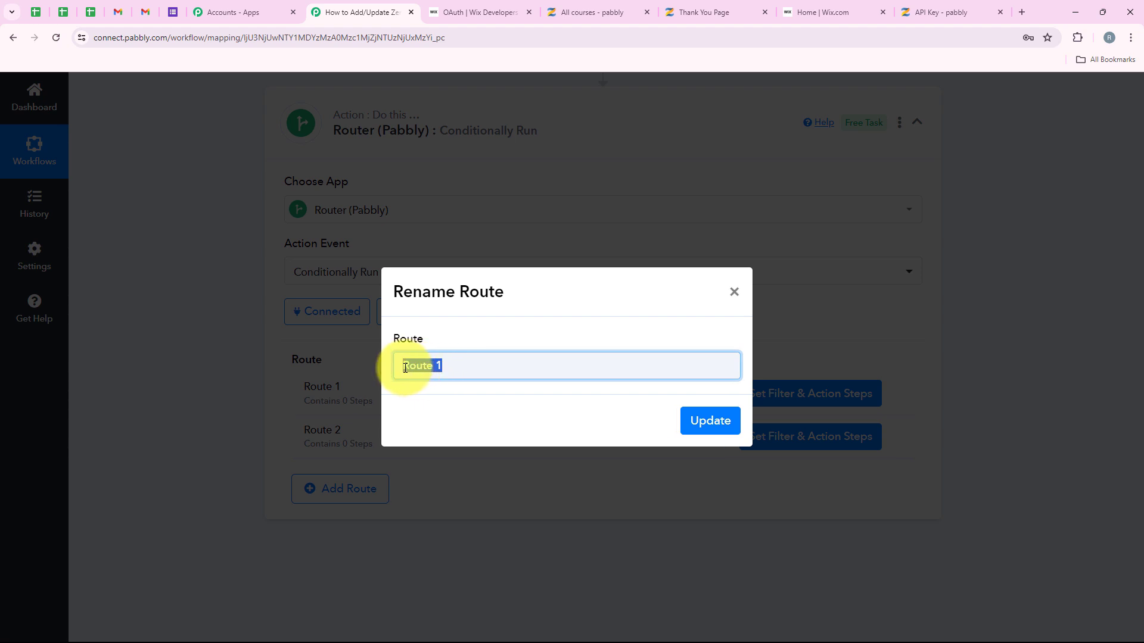
pyautogui.write('N')
pyautogui.write('lready Exists')
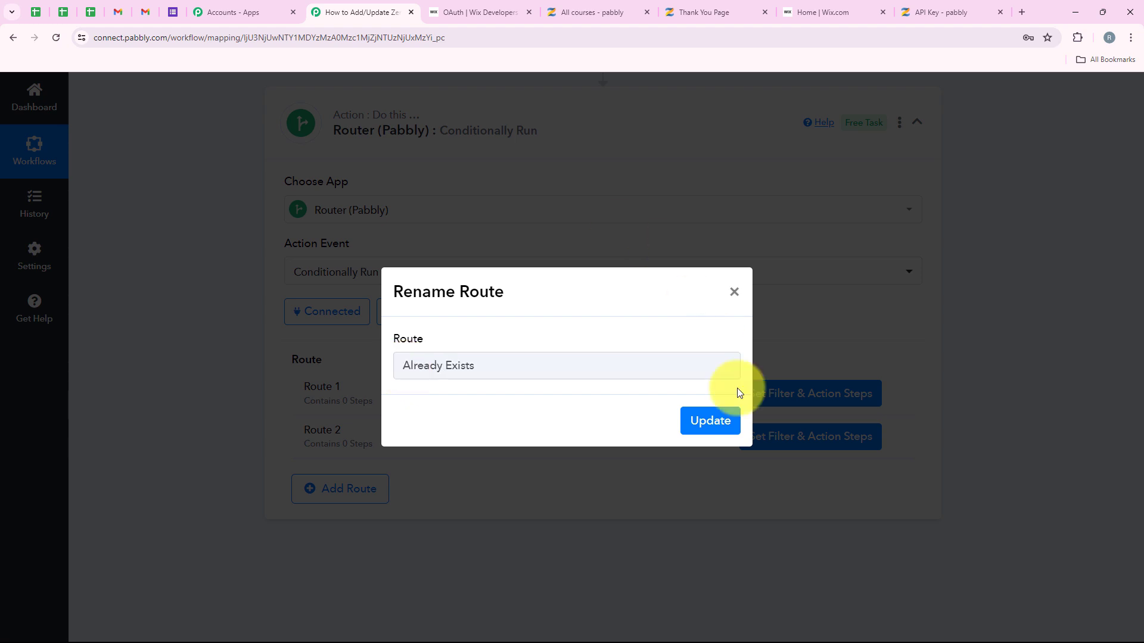
pyautogui.click(709, 421)
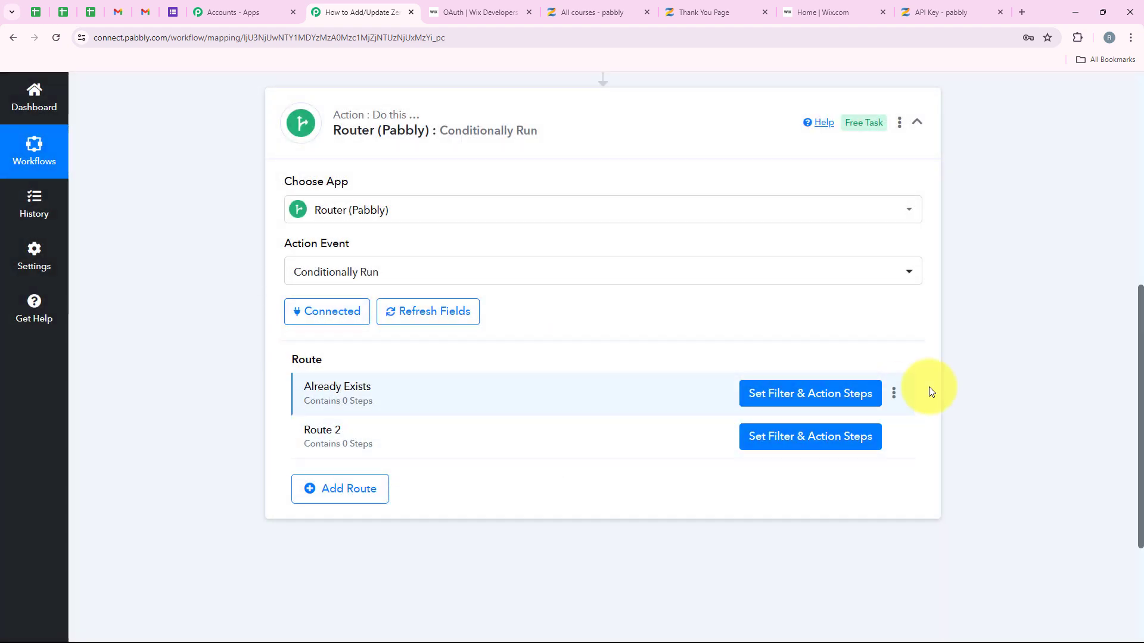
# Step: Rename Route 2 to 'New Contact'
pyautogui.click(894, 437)
pyautogui.click(870, 460)
pyautogui.moveTo(472, 371); pyautogui.dragTo(431, 378)
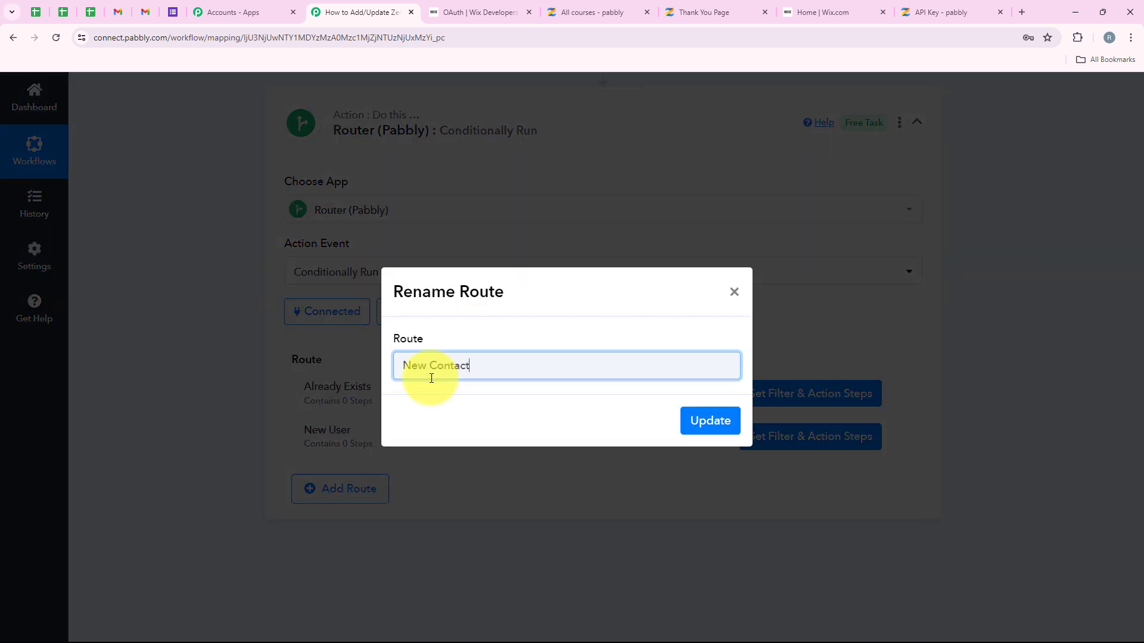
pyautogui.click(686, 417)
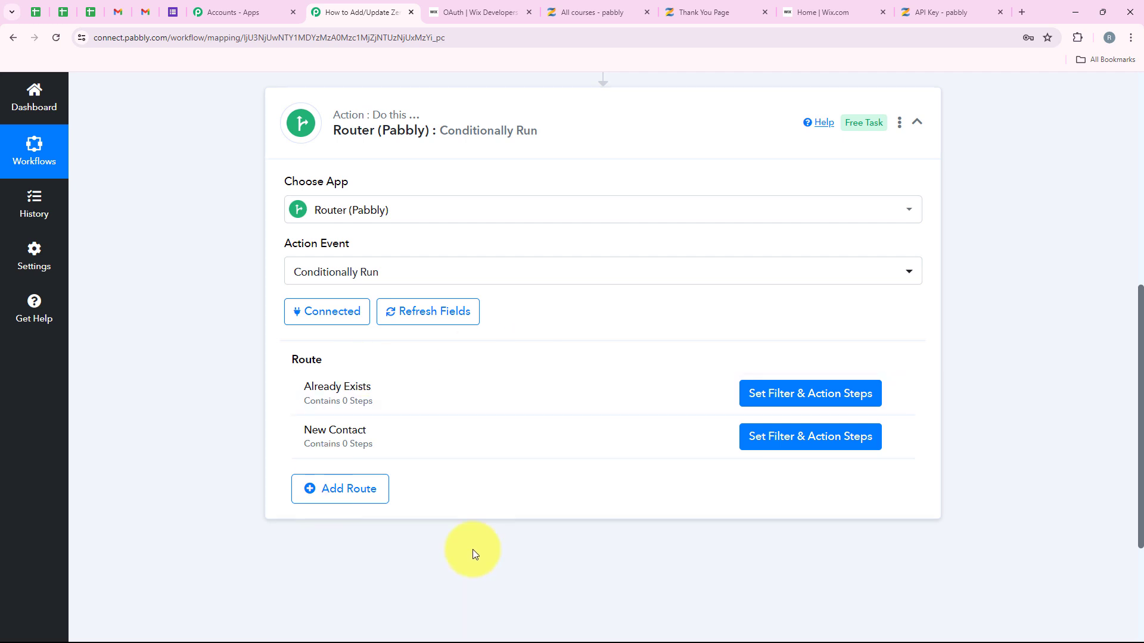
pyautogui.scroll(4, 550, 295)
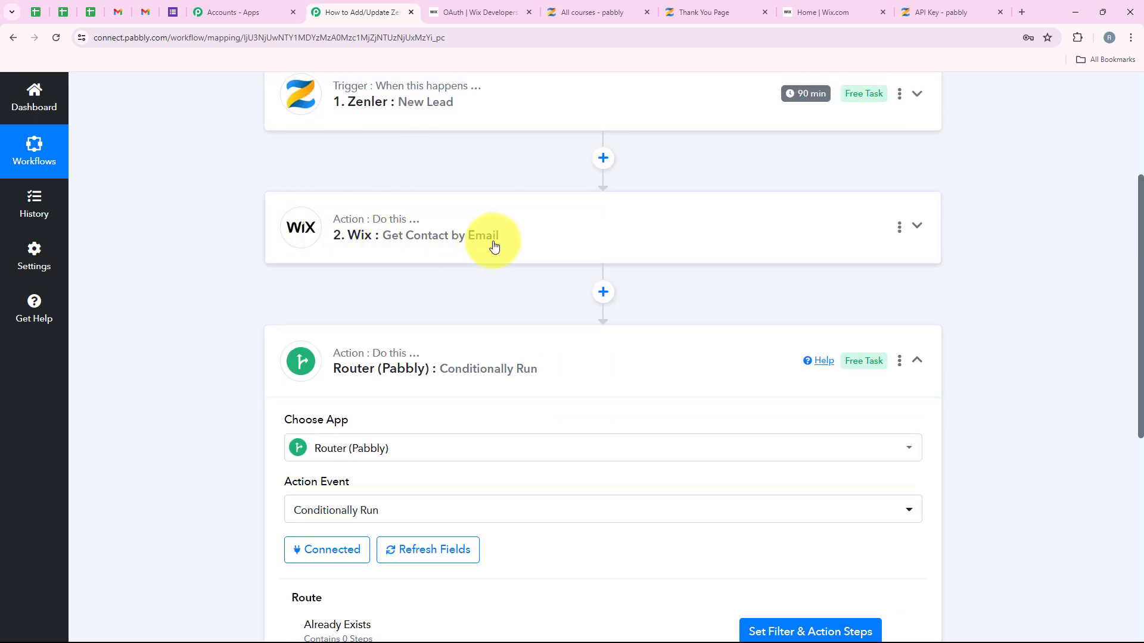
pyautogui.scroll(-5, 517, 256)
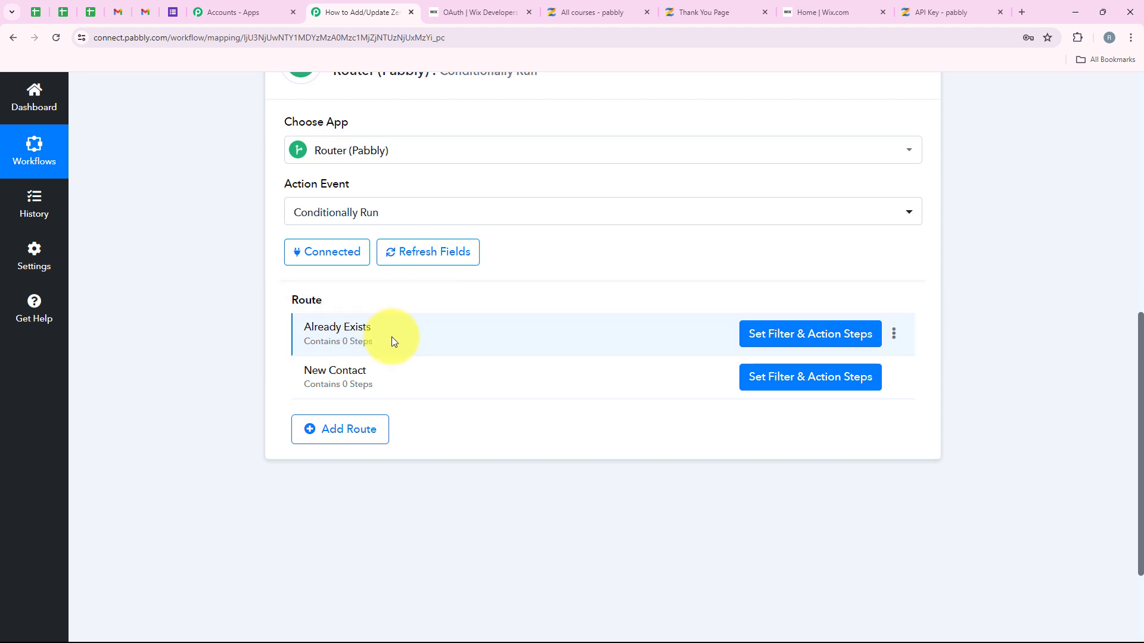
pyautogui.scroll(1, 680, 510)
pyautogui.scroll(-1, 680, 510)
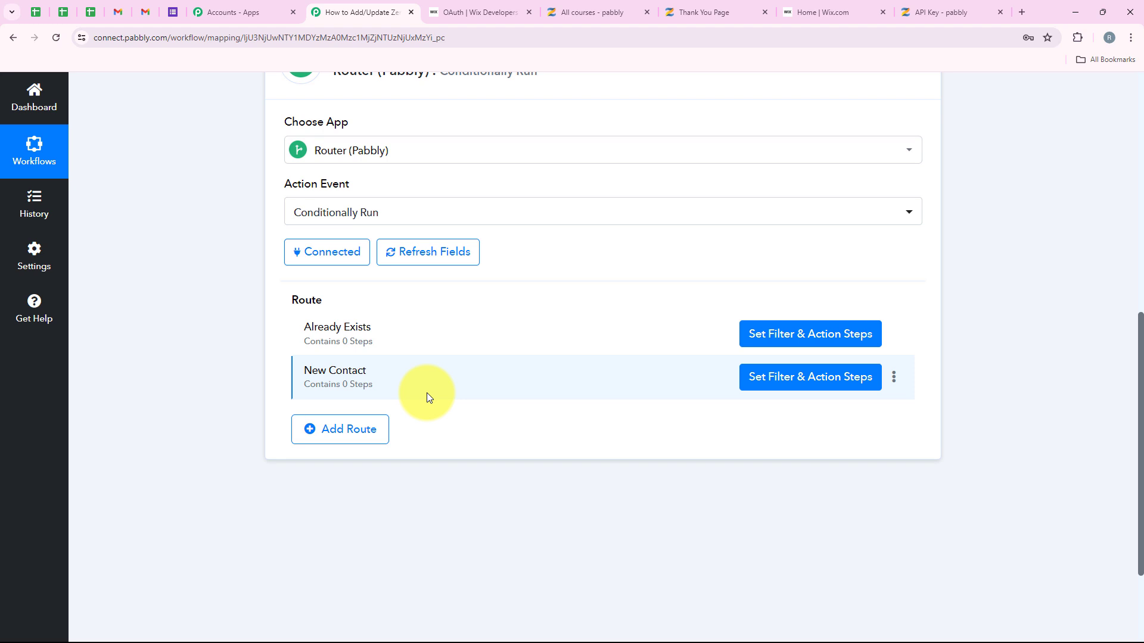
pyautogui.scroll(5, 426, 392)
pyautogui.scroll(-4, 343, 322)
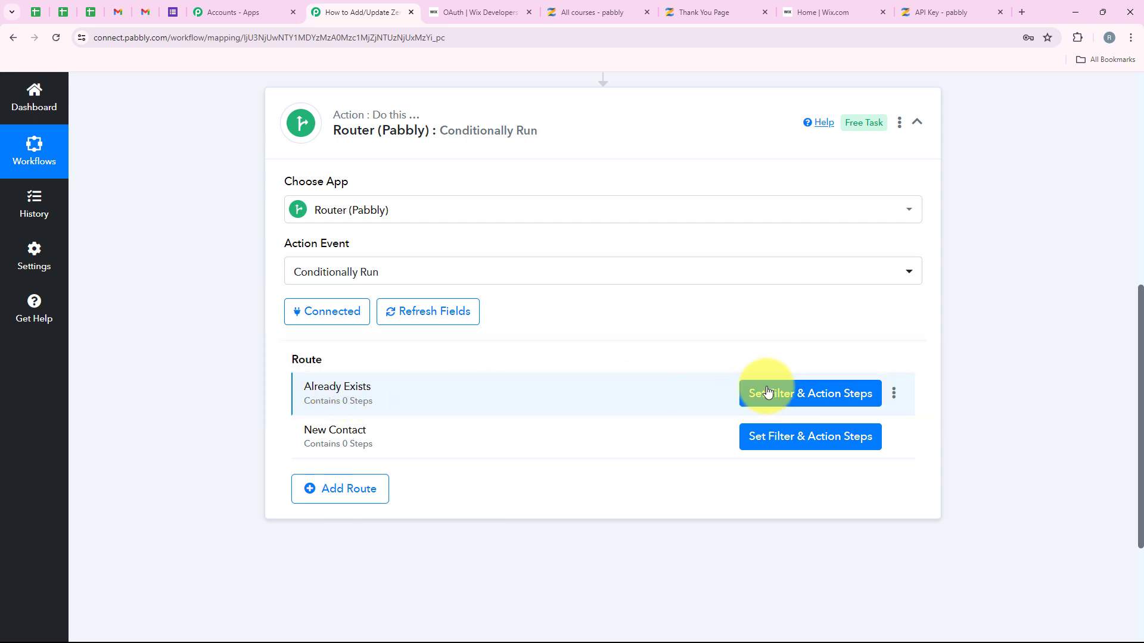
# Step: Filter the Already Exists route on 2. Contacts 0 Id with filter type Exists
pyautogui.click(789, 391)
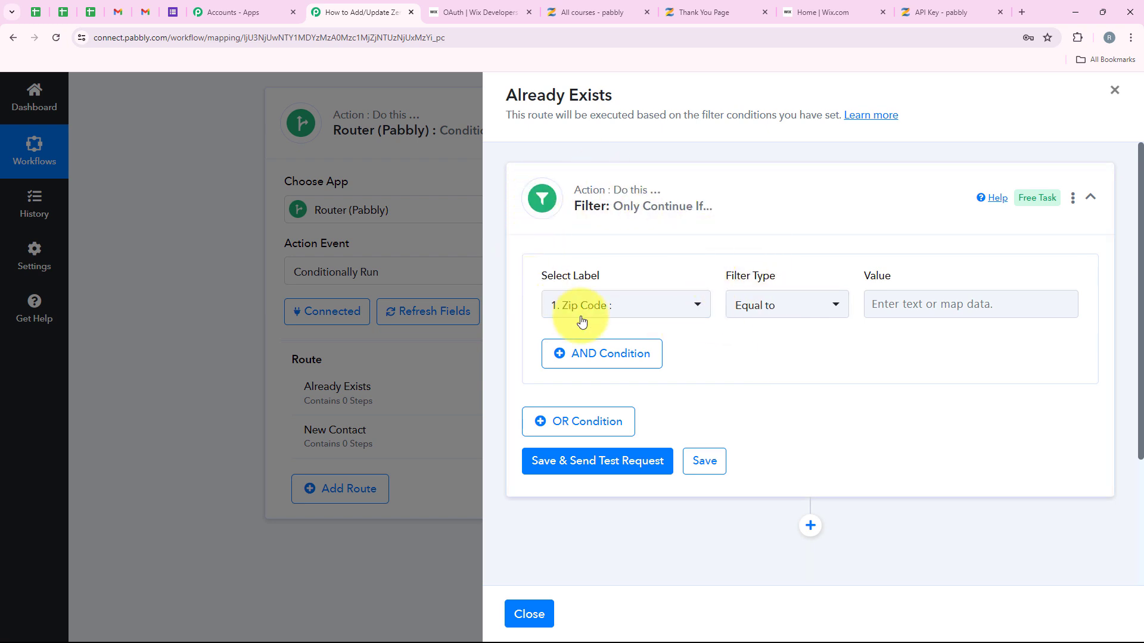
pyautogui.click(786, 318)
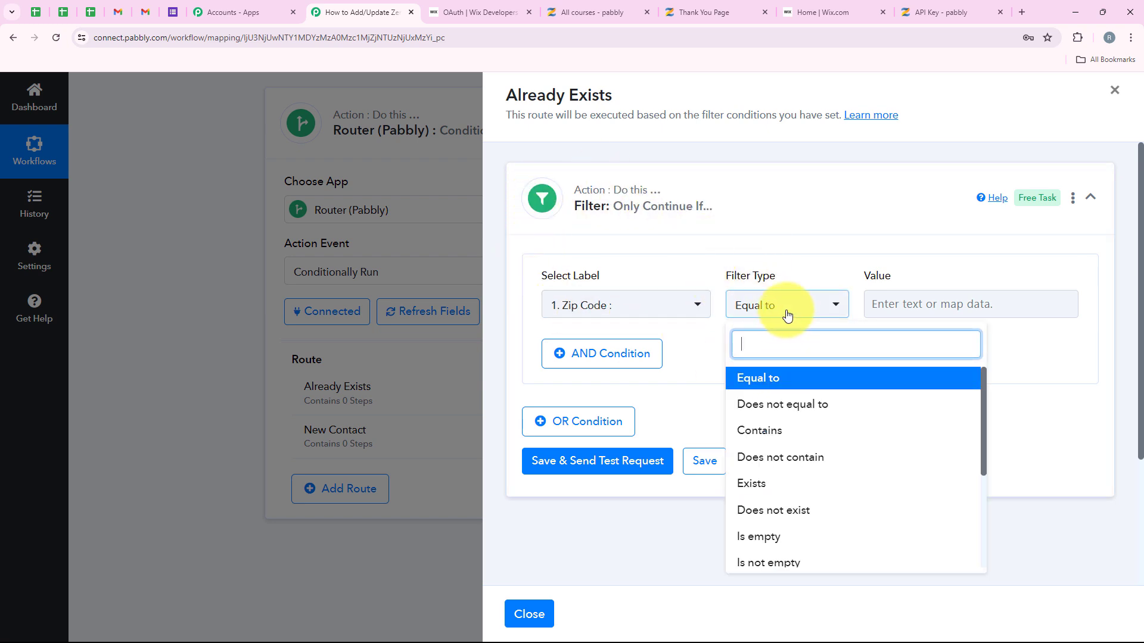
pyautogui.click(793, 483)
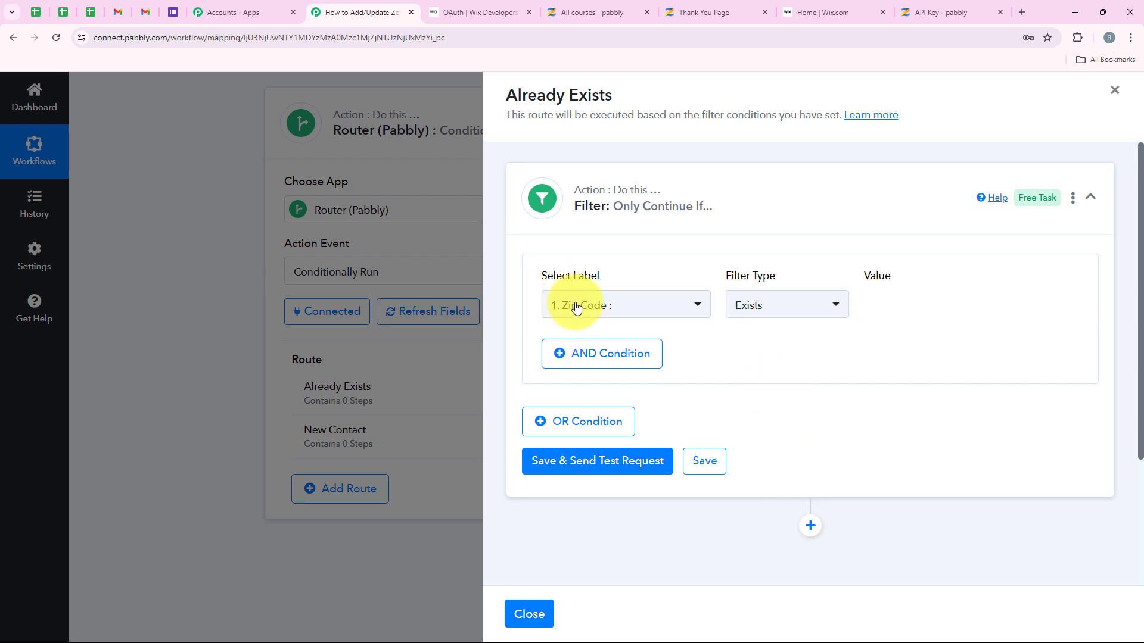
pyautogui.click(633, 307)
pyautogui.click(742, 435)
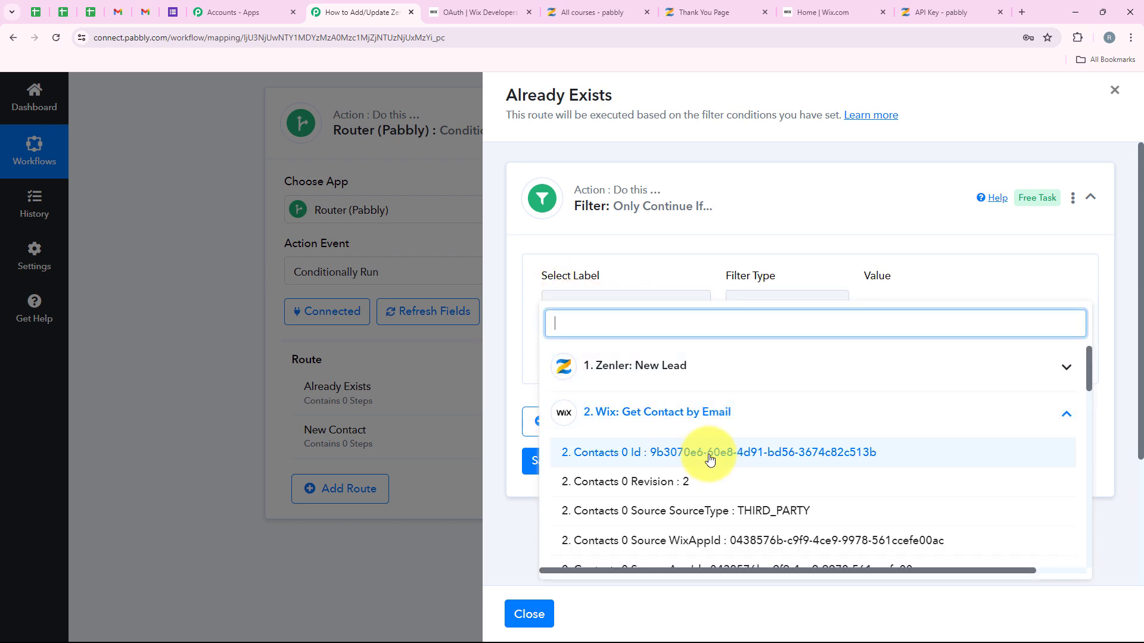
pyautogui.click(682, 449)
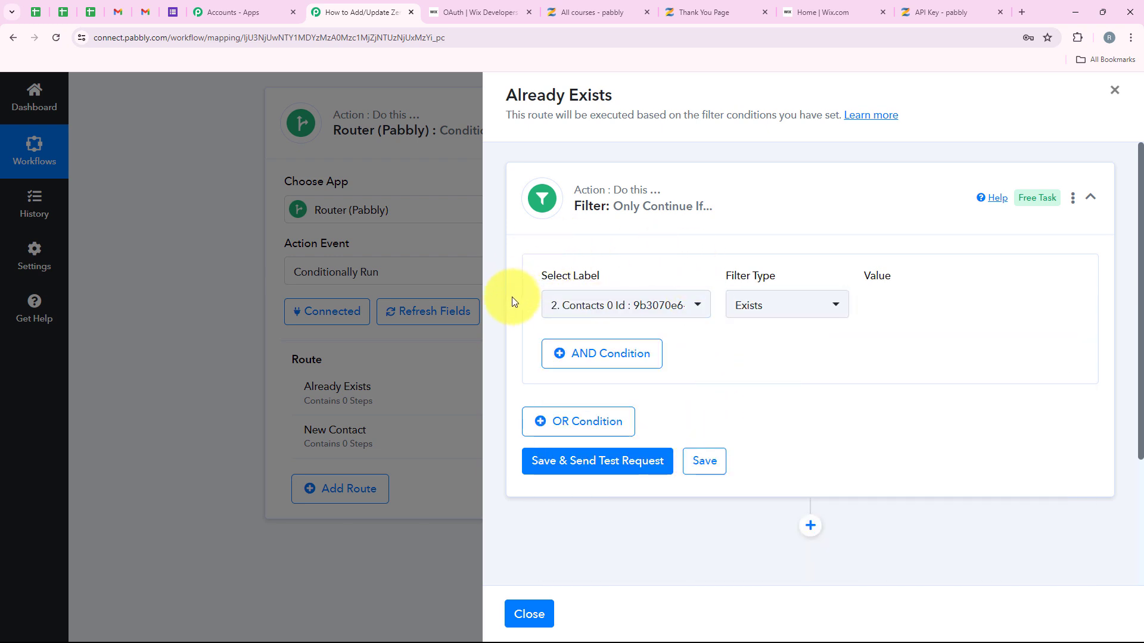
# Step: Save and test the filter, confirming the condition is true
pyautogui.click(559, 464)
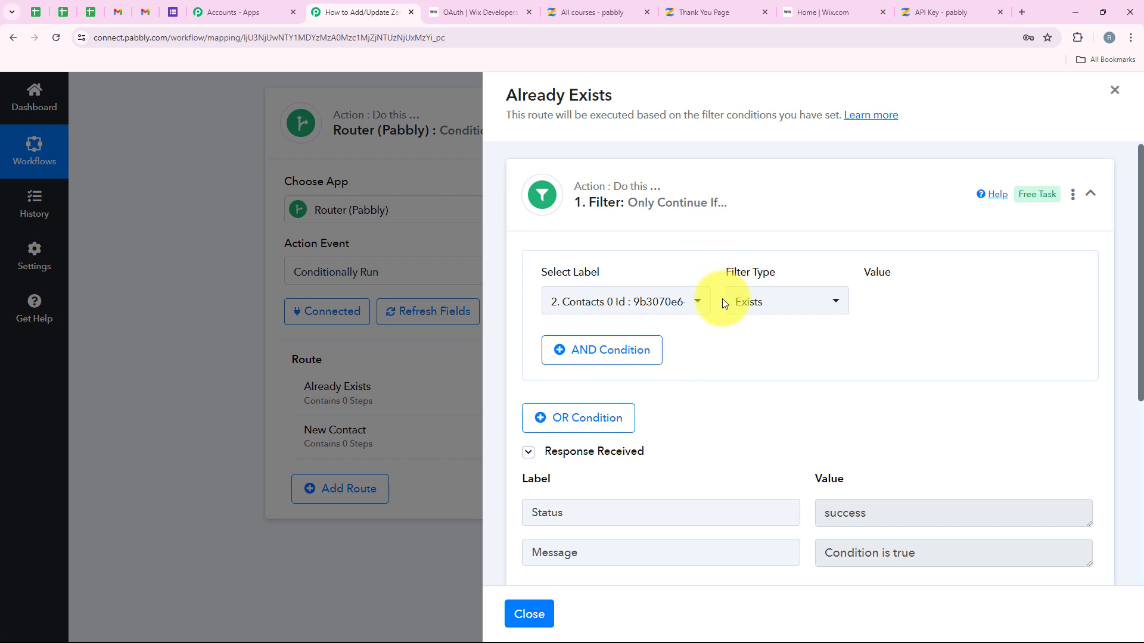
pyautogui.scroll(-2, 721, 298)
pyautogui.moveTo(858, 398); pyautogui.dragTo(748, 401)
pyautogui.moveTo(945, 439); pyautogui.dragTo(822, 439)
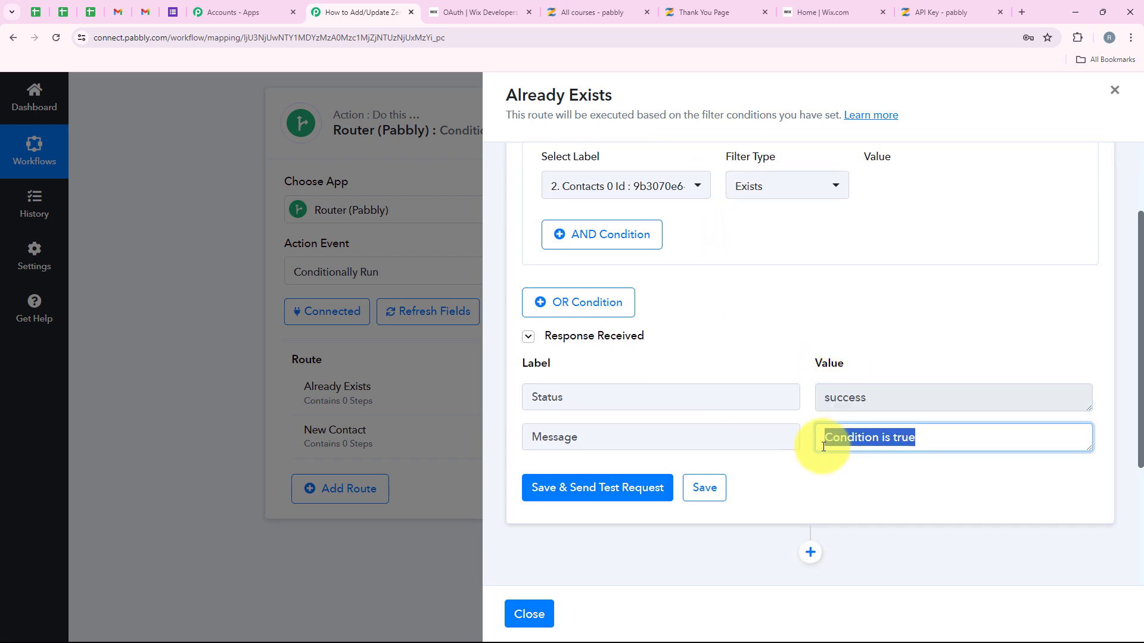
pyautogui.scroll(-3, 833, 471)
# Step: Add a Wix Update Contact action after the filter and connect it with the Wix #2 account
pyautogui.click(811, 357)
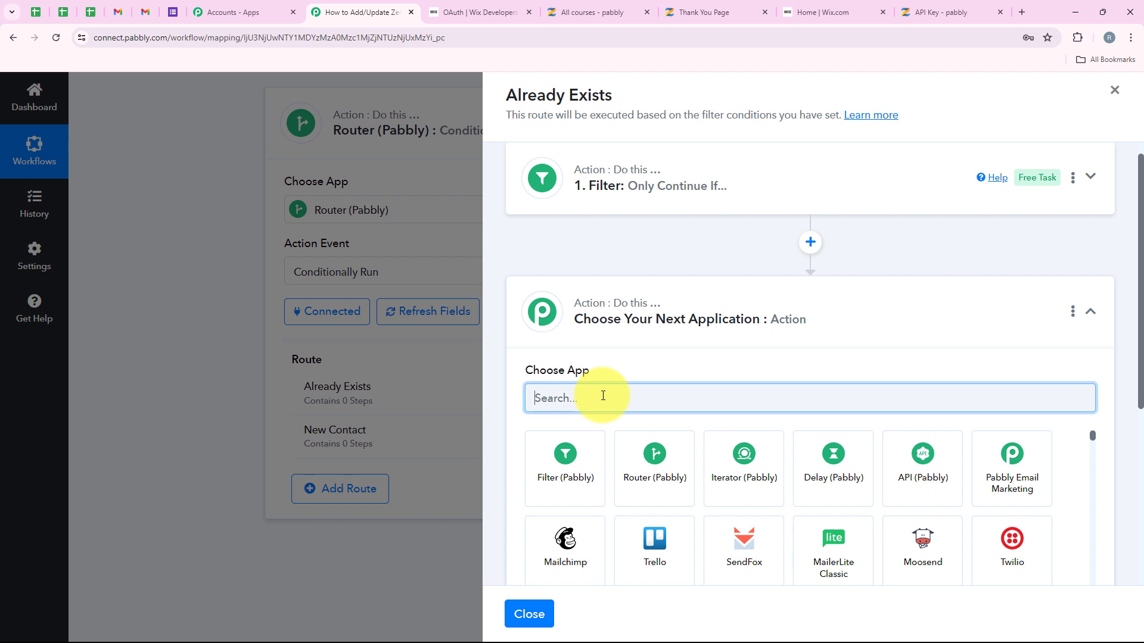
pyautogui.write('Wix')
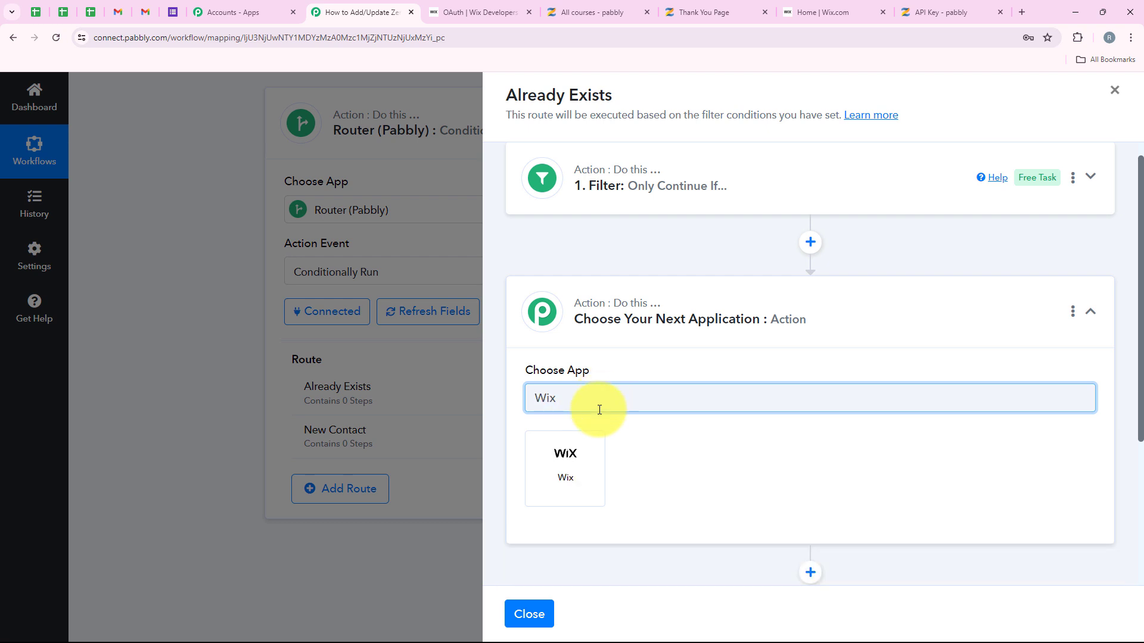
pyautogui.click(595, 448)
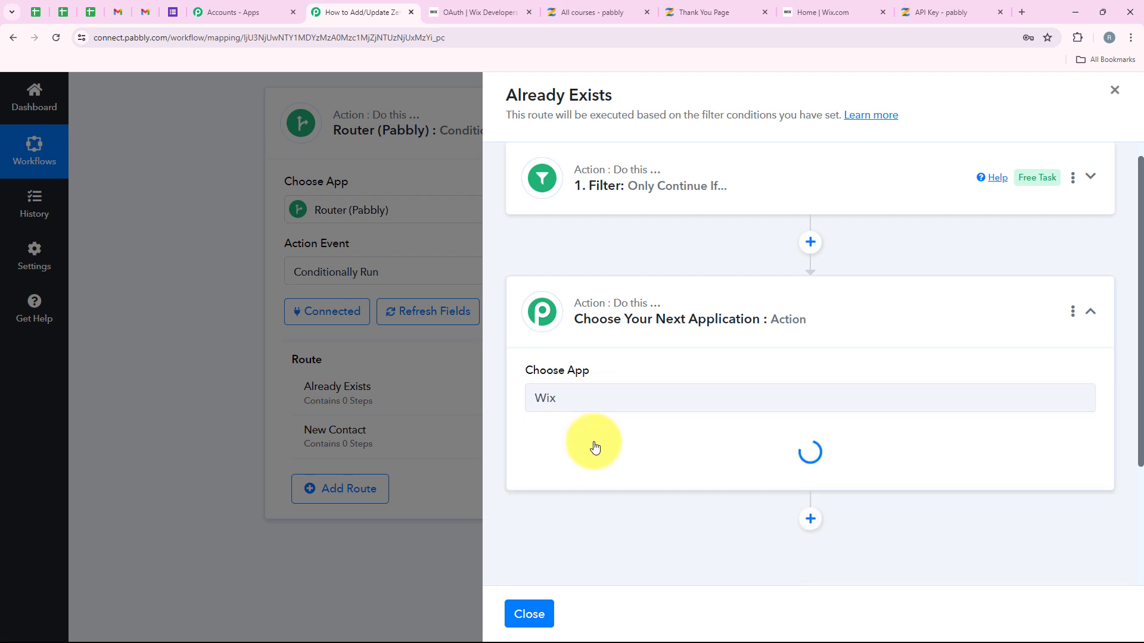
pyautogui.click(601, 459)
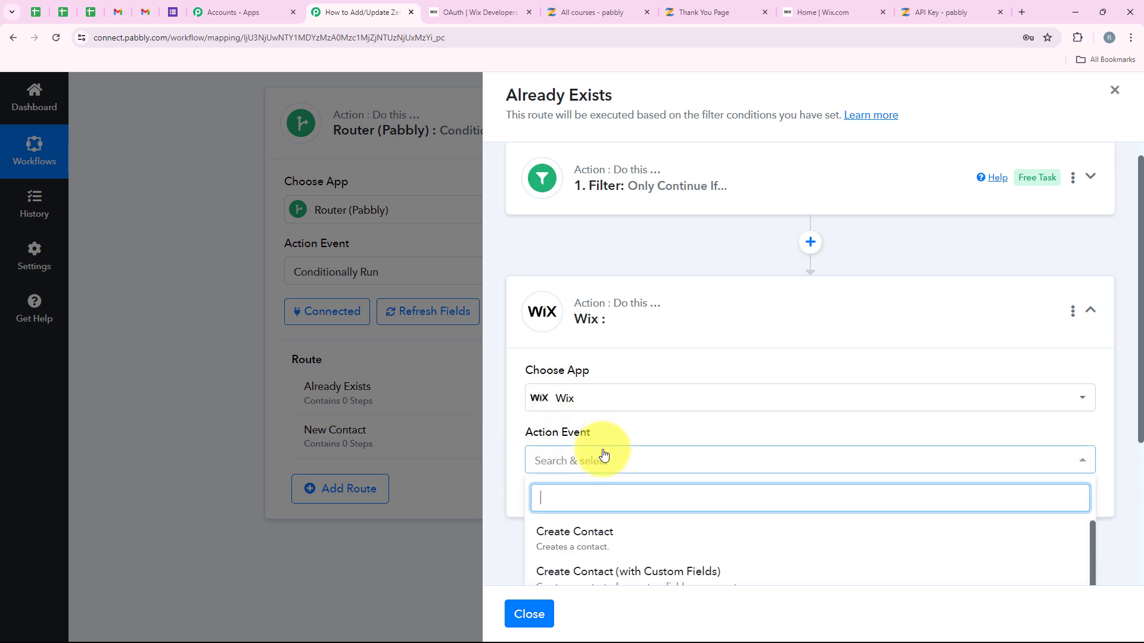
pyautogui.scroll(-5, 643, 424)
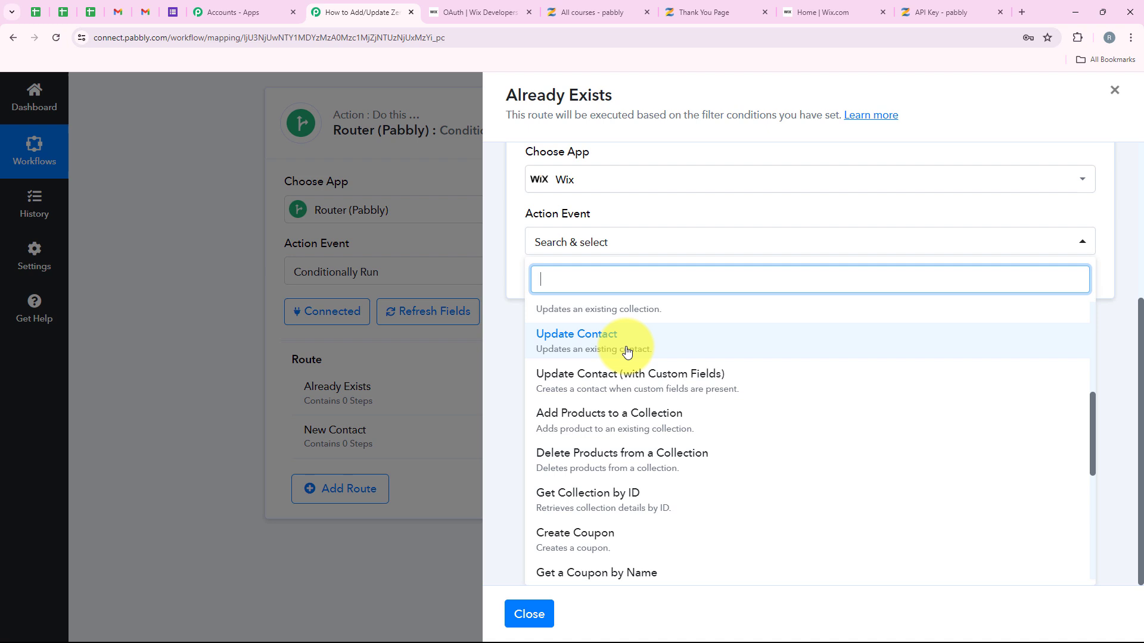
pyautogui.click(733, 349)
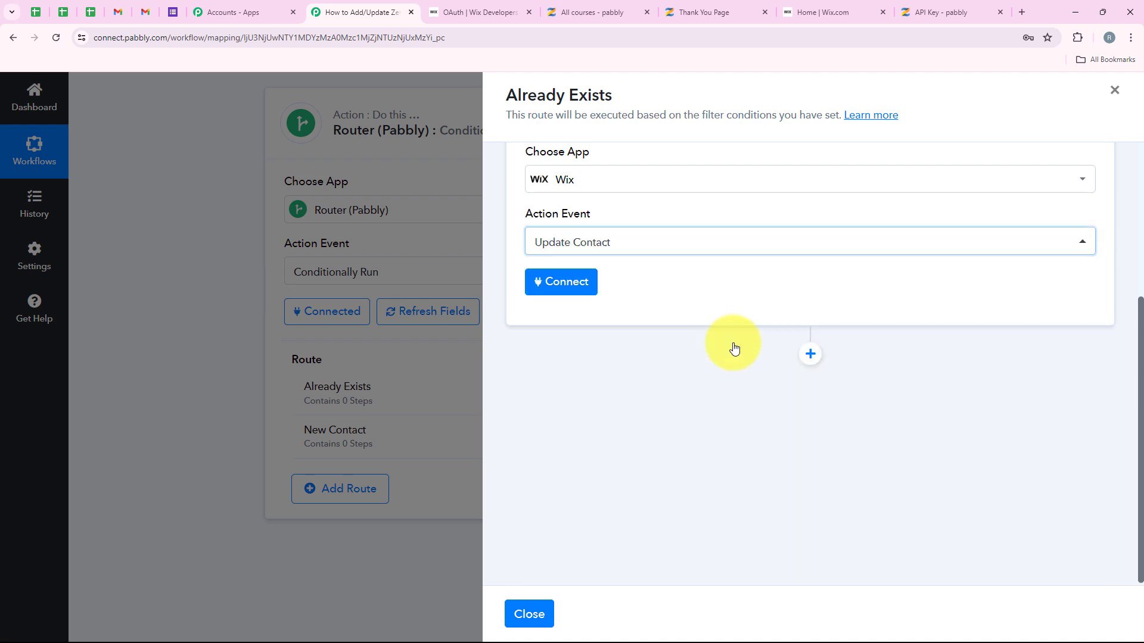
pyautogui.click(590, 295)
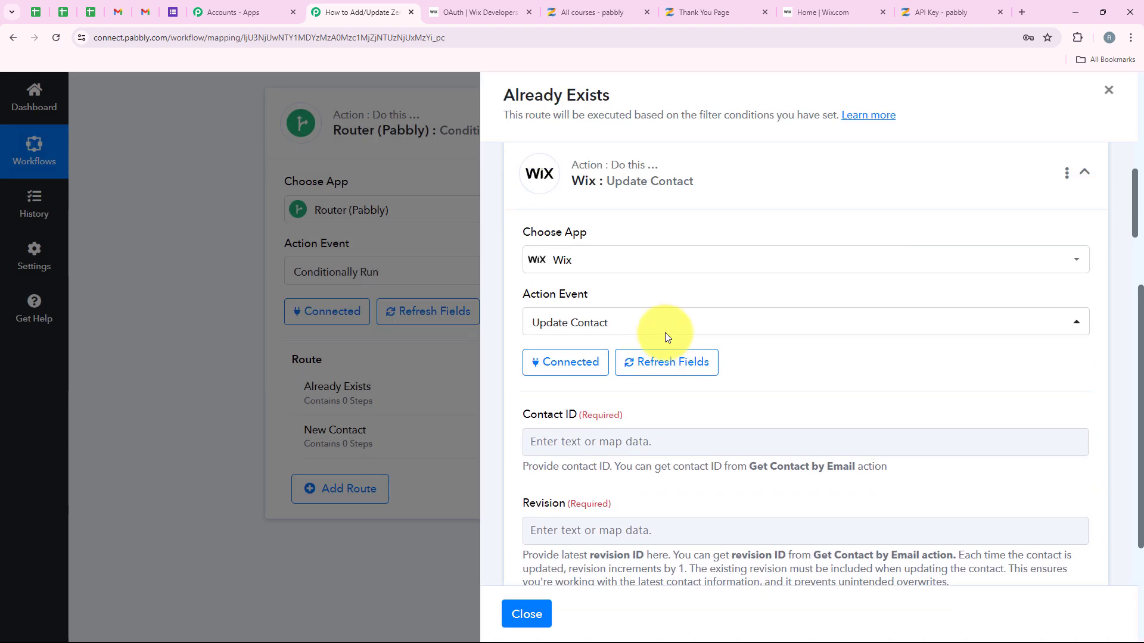
# Step: Map the Get Contact by Email lookup's Contacts 0 Id into Contact ID
pyautogui.scroll(-2, 602, 286)
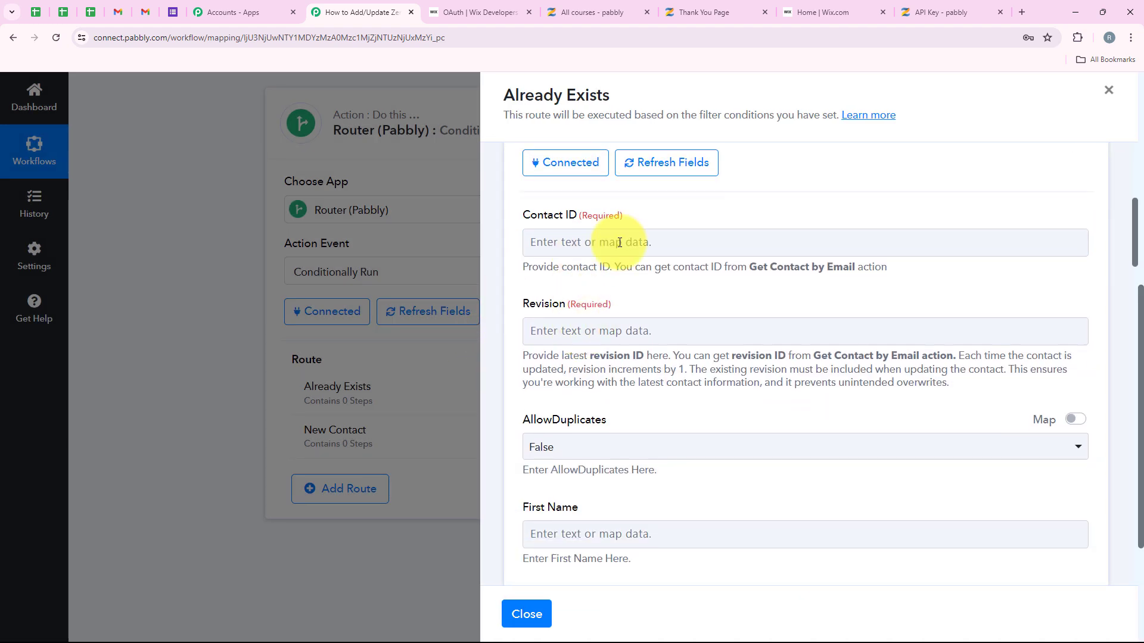
pyautogui.click(582, 242)
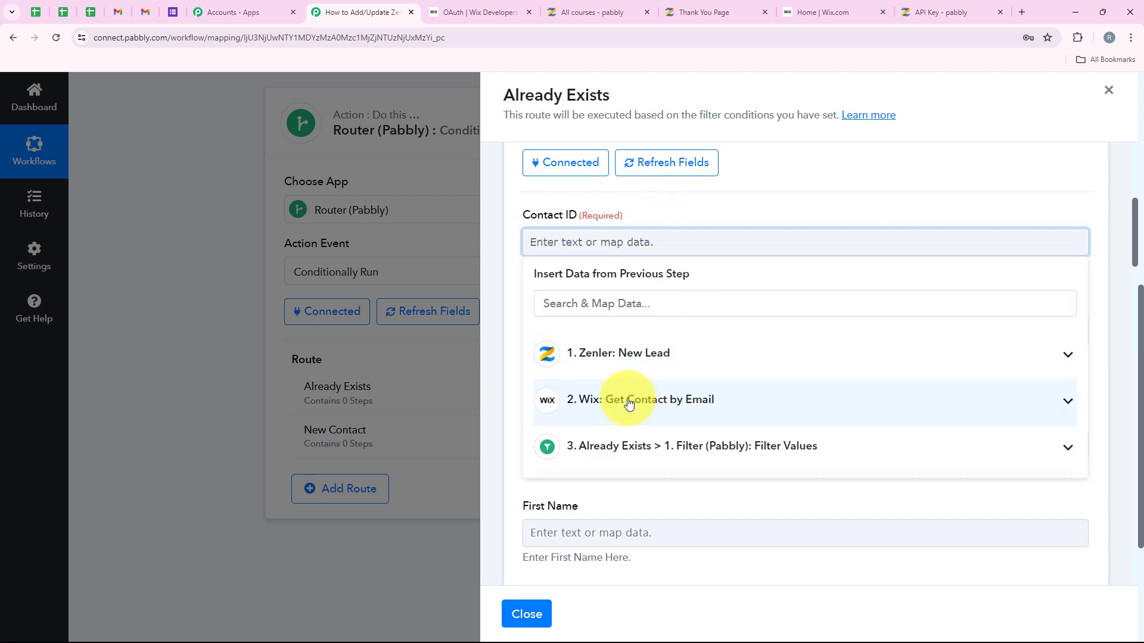
pyautogui.click(667, 411)
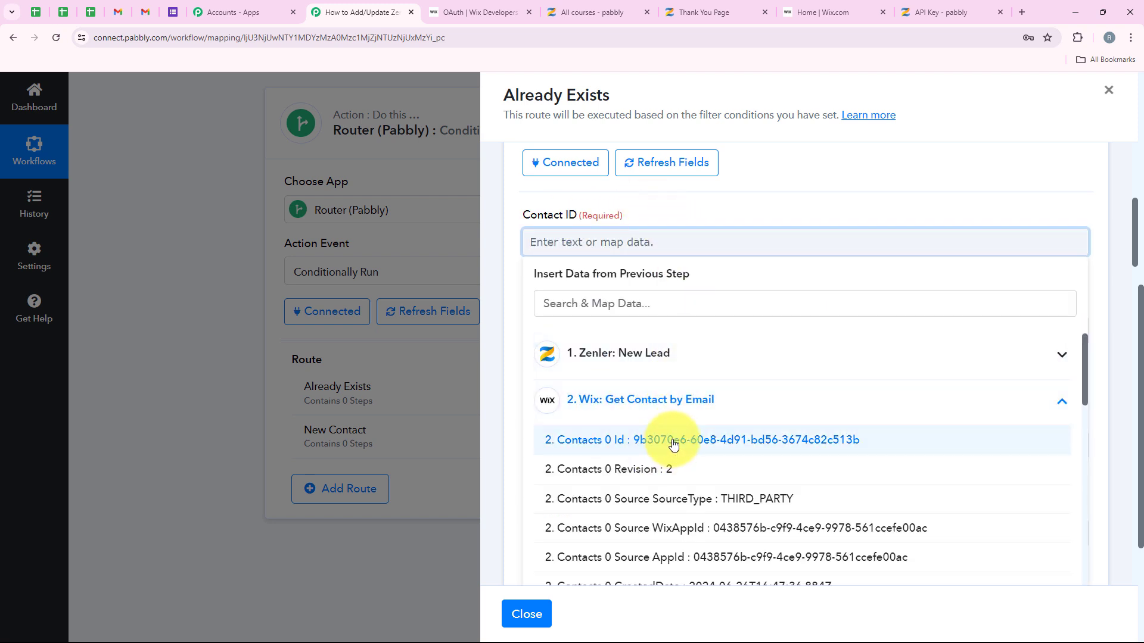
pyautogui.click(673, 441)
pyautogui.click(671, 259)
# Step: Map the lookup's Contacts 0 Revision into the Revision field
pyautogui.scroll(-1, 627, 307)
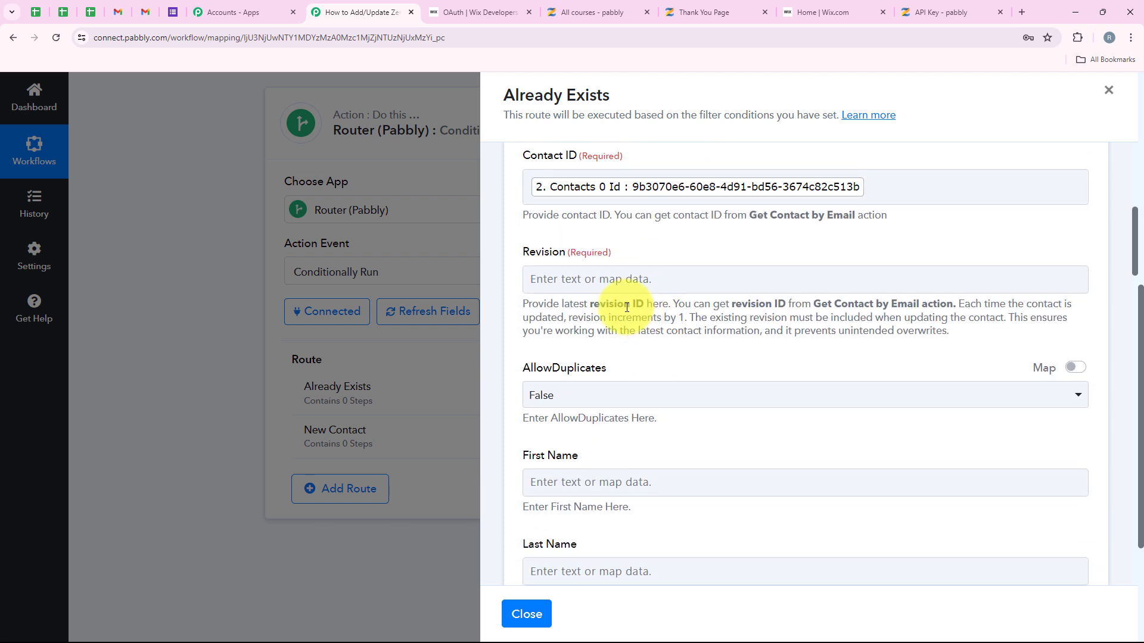
pyautogui.click(554, 275)
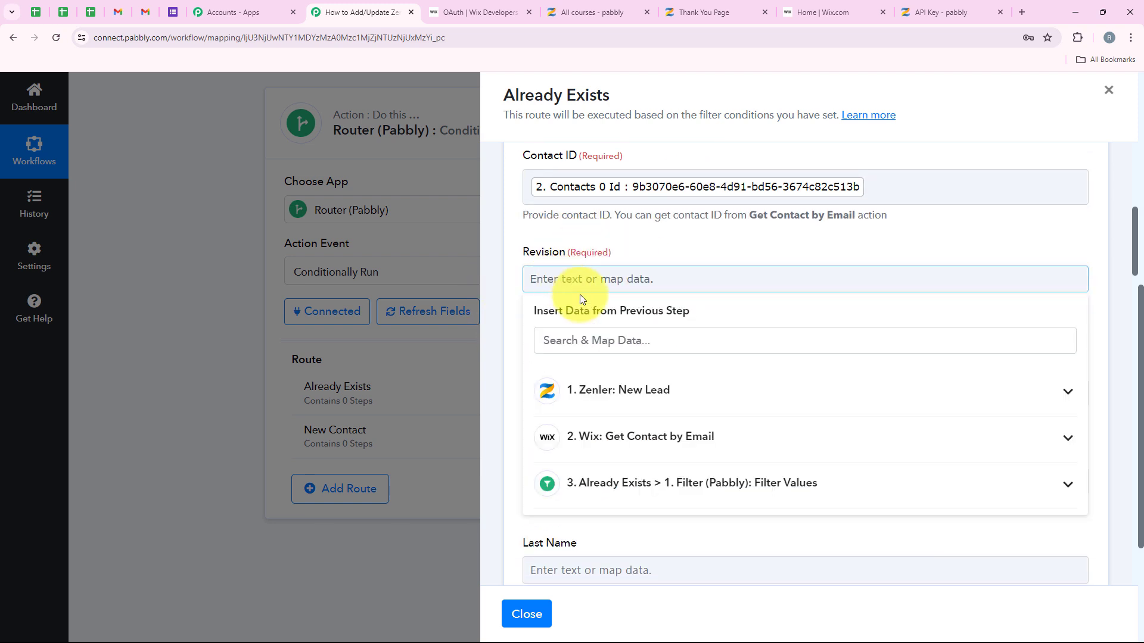
pyautogui.click(582, 437)
pyautogui.scroll(-1, 705, 439)
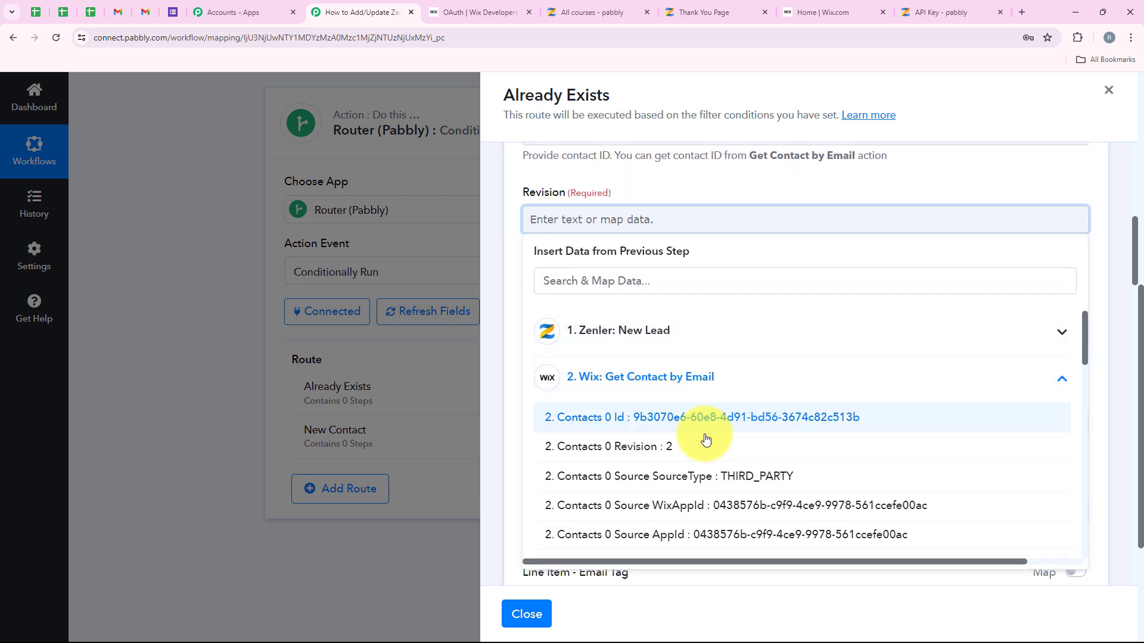
pyautogui.click(650, 448)
pyautogui.click(696, 171)
pyautogui.scroll(-1, 673, 321)
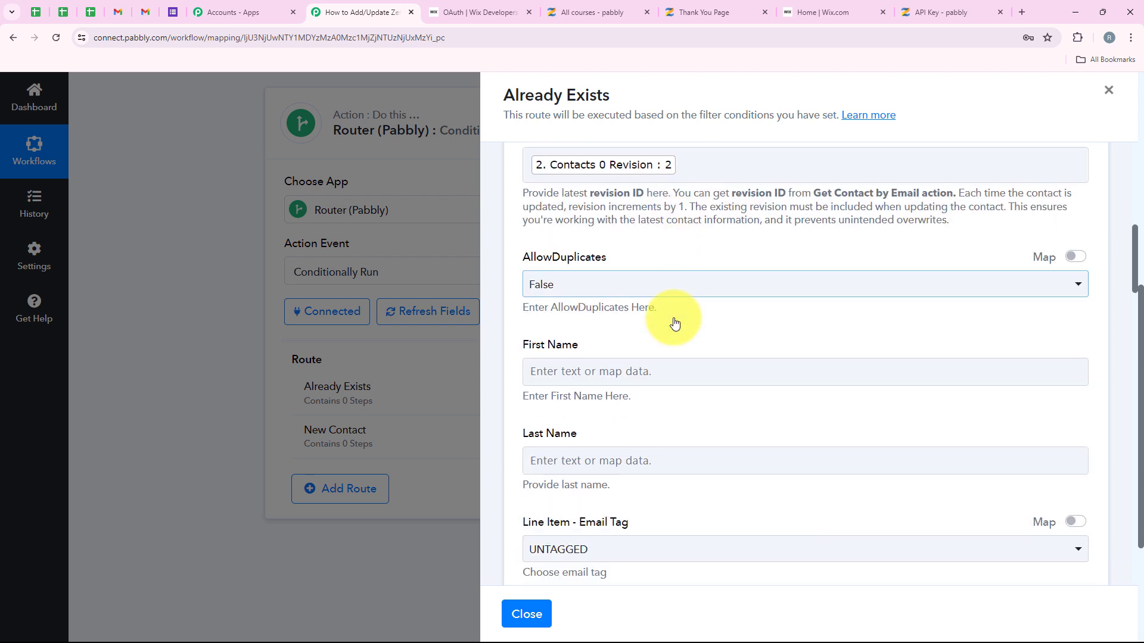
pyautogui.scroll(2, 708, 265)
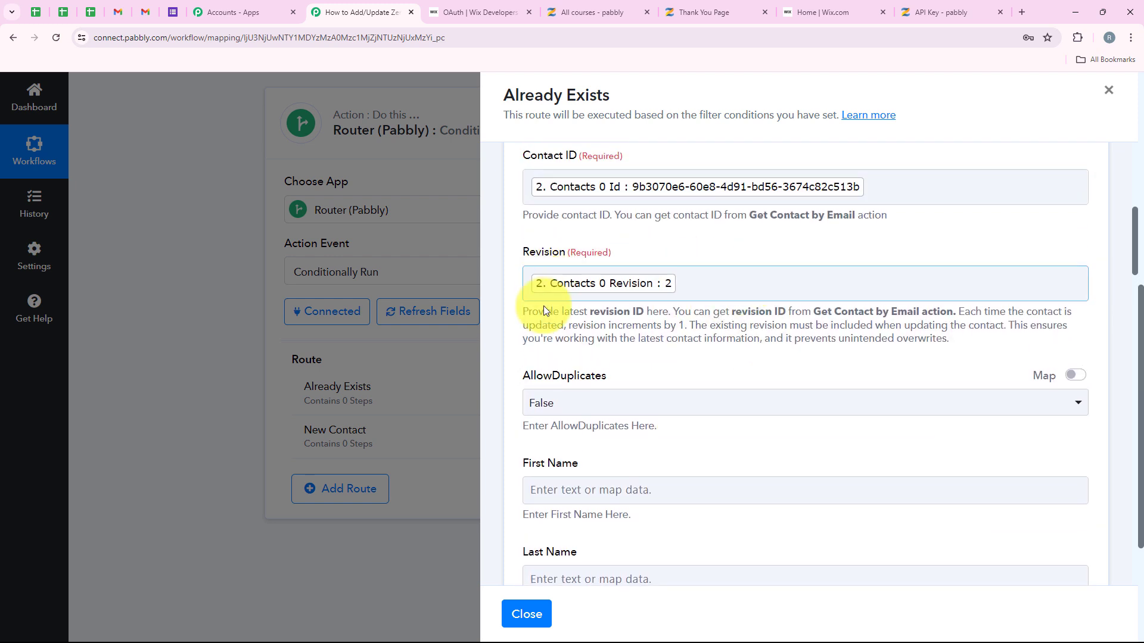
pyautogui.moveTo(525, 313); pyautogui.dragTo(960, 357)
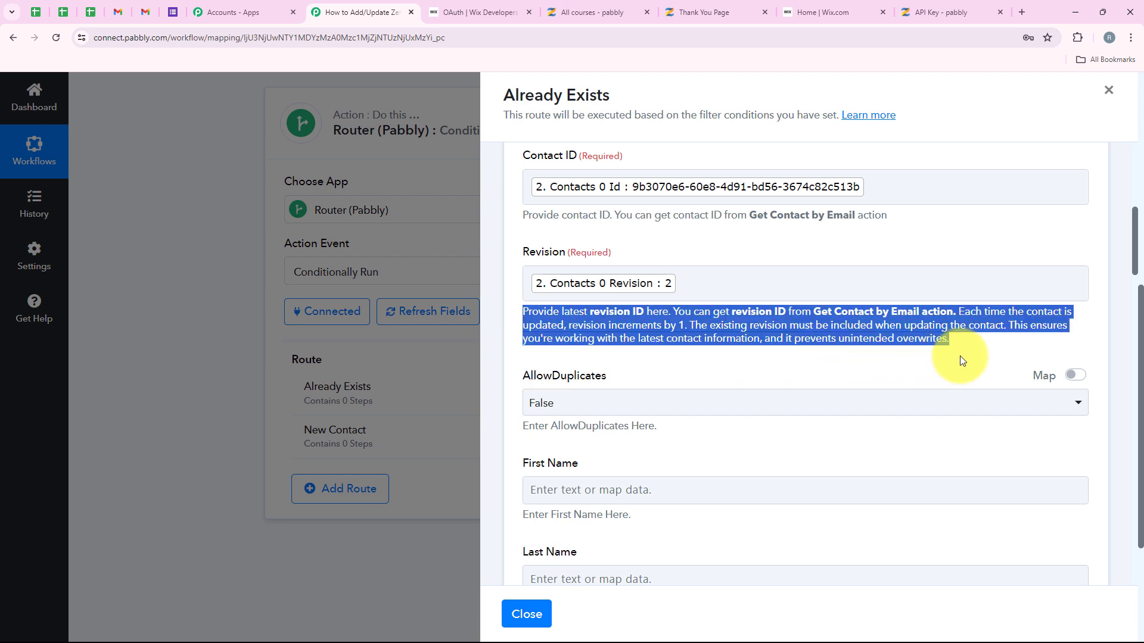
pyautogui.click(830, 349)
# Step: Leave AllowDuplicates set to False
pyautogui.click(526, 408)
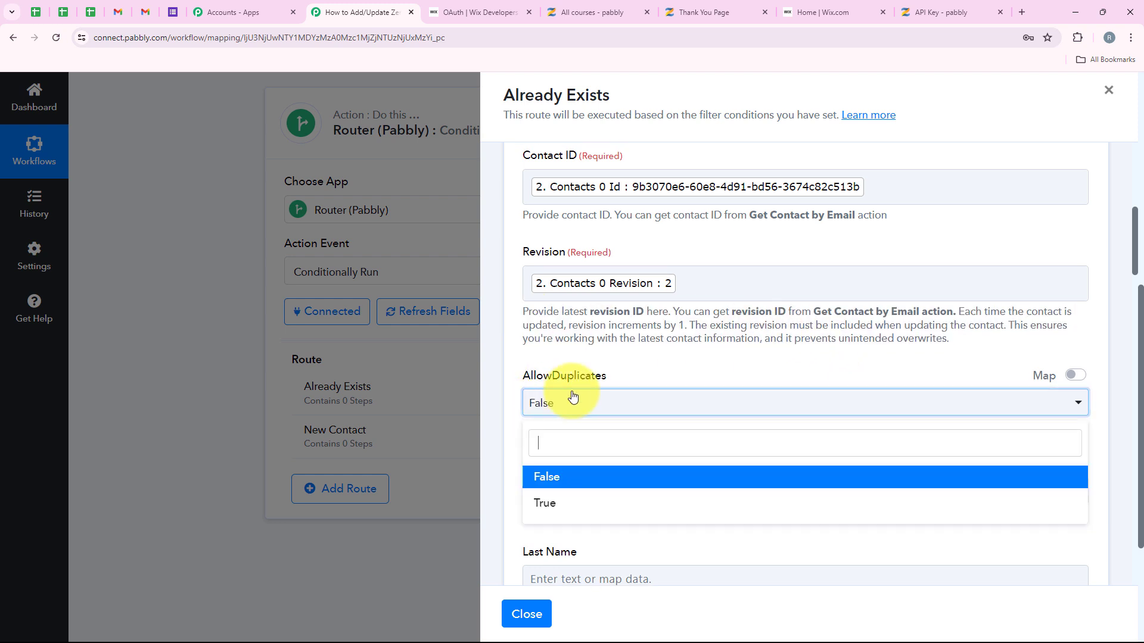
pyautogui.click(634, 368)
pyautogui.scroll(-2, 634, 368)
pyautogui.scroll(-2, 633, 370)
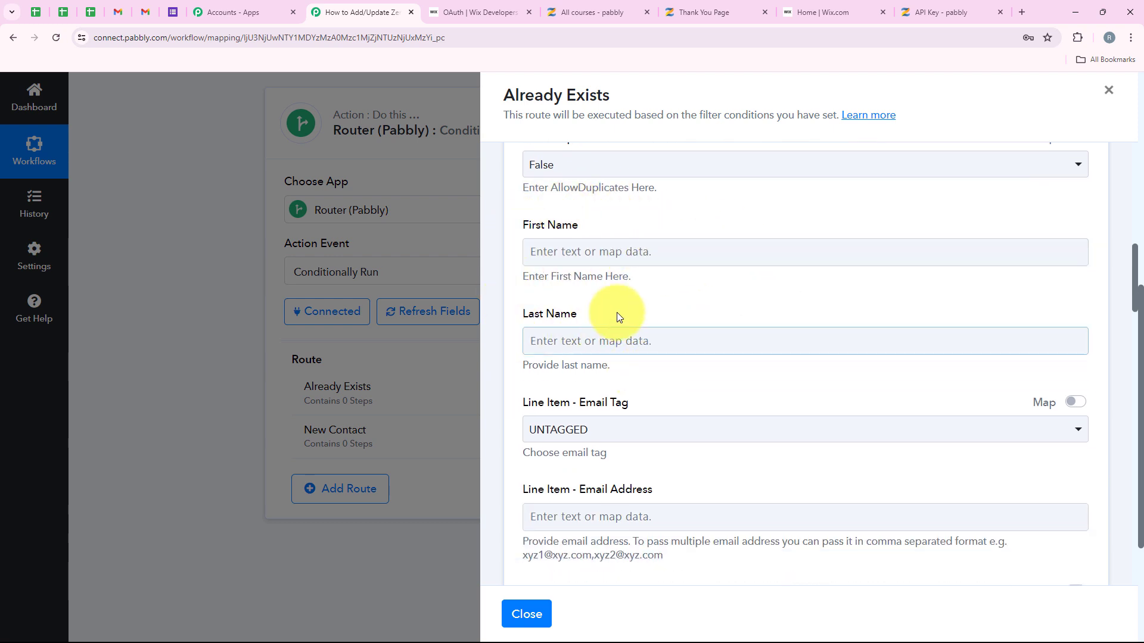
# Step: Map the Zenler lead's First Name and Last Name into the update step's name fields
pyautogui.click(610, 257)
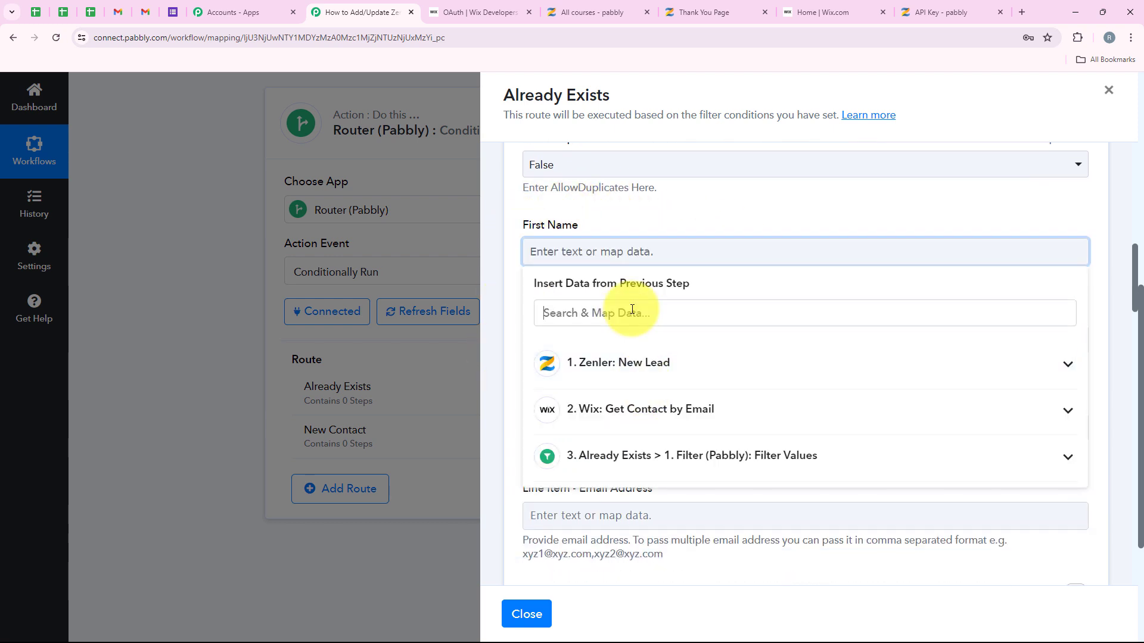
pyautogui.write('fir')
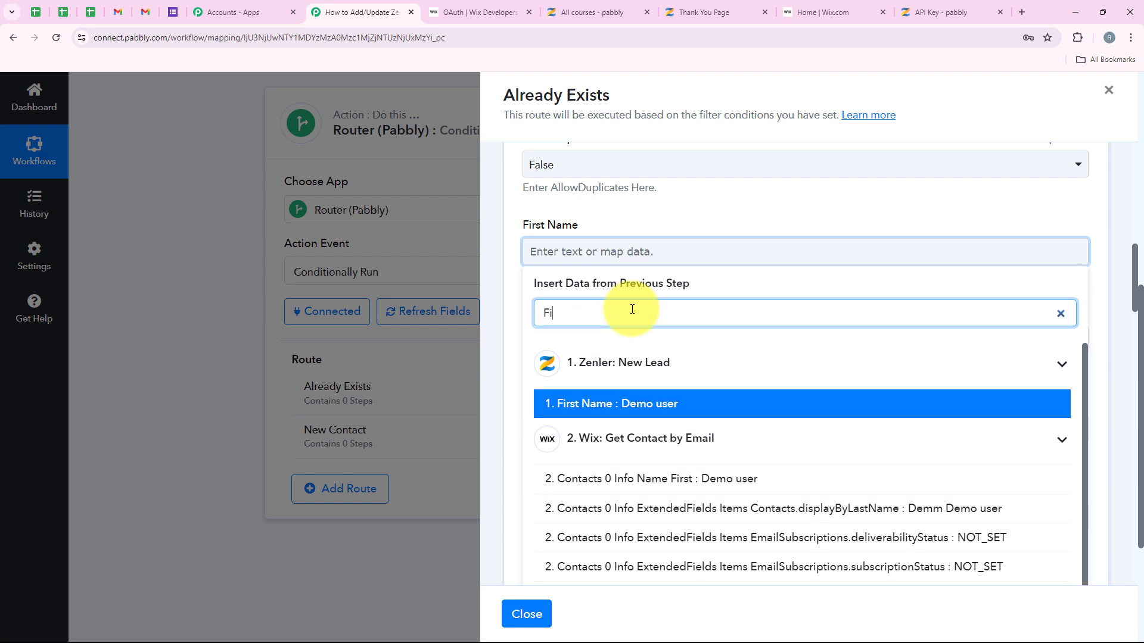
pyautogui.click(595, 401)
pyautogui.click(566, 350)
pyautogui.click(610, 411)
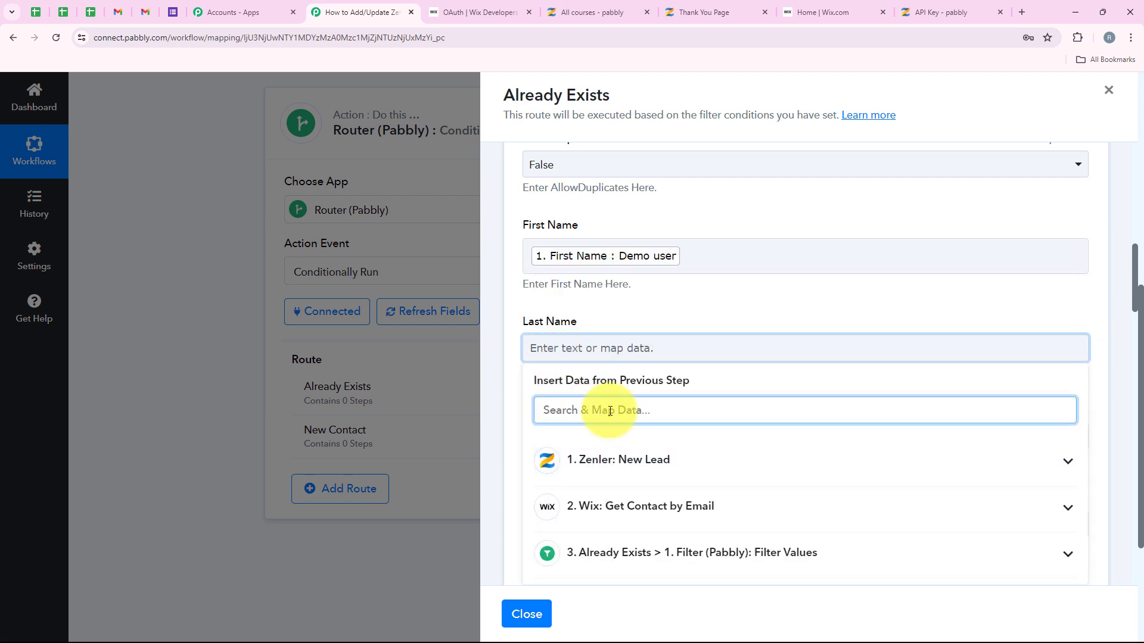
pyautogui.write('L')
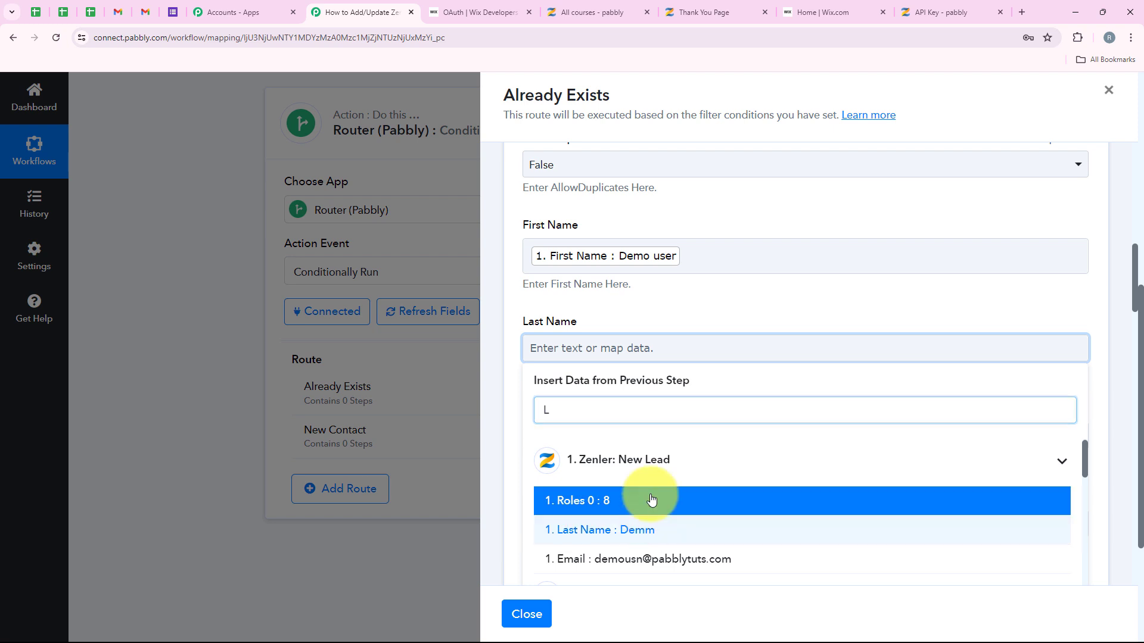
pyautogui.click(643, 527)
# Step: Set the Email Tag to WORK and map the lead's Email into Email Address
pyautogui.scroll(-2, 616, 291)
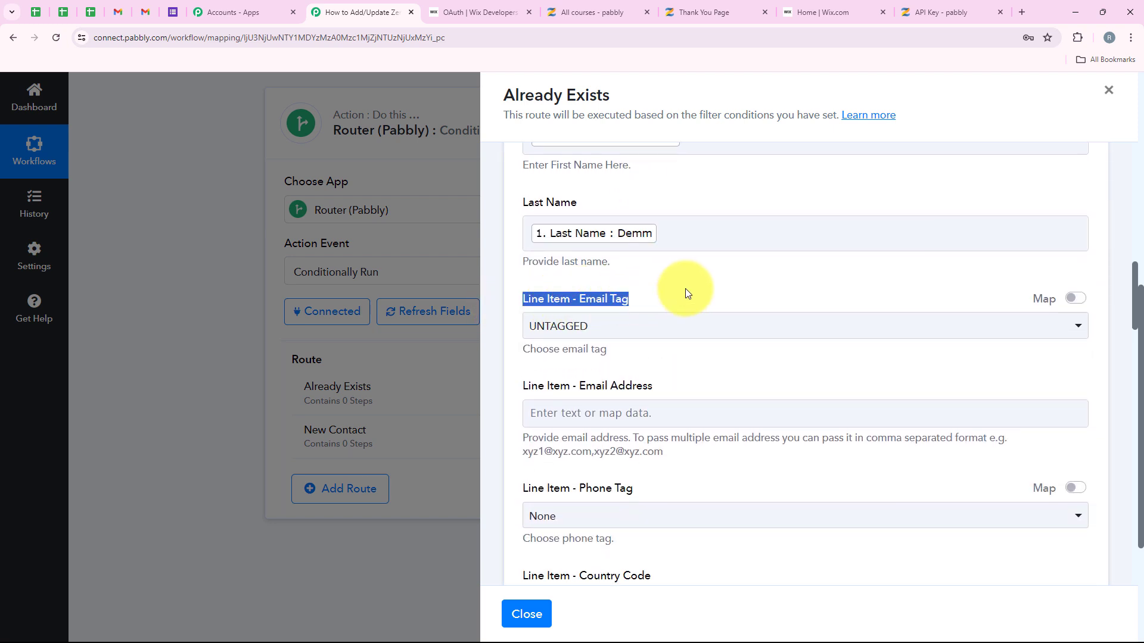
pyautogui.click(679, 328)
pyautogui.click(590, 480)
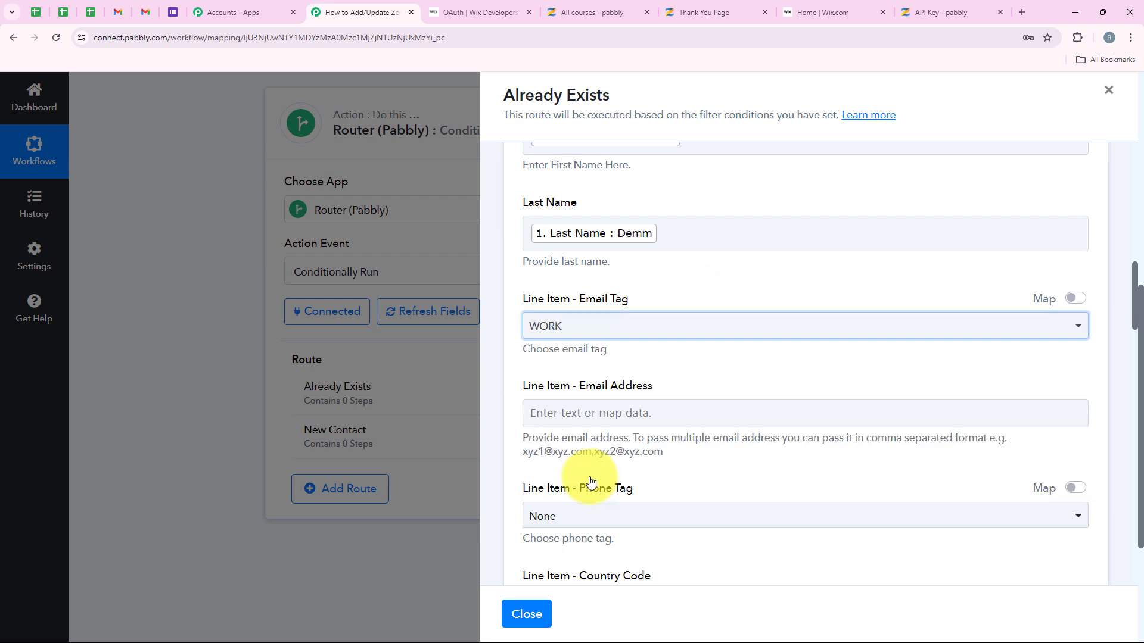
pyautogui.scroll(-1, 691, 333)
pyautogui.click(545, 353)
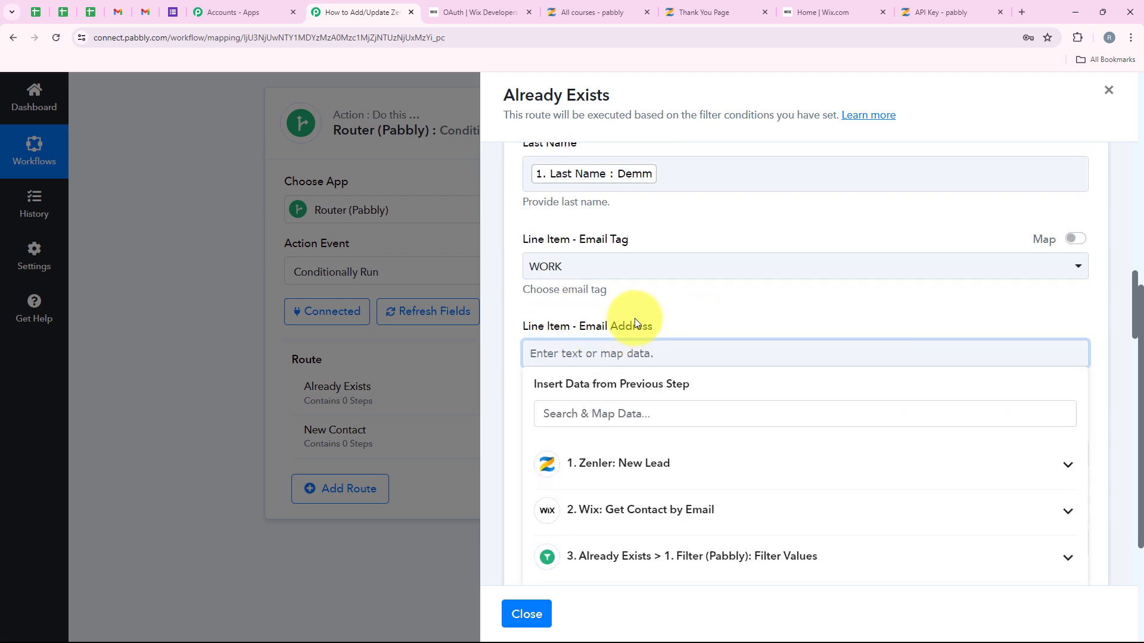
pyautogui.click(680, 324)
pyautogui.click(592, 352)
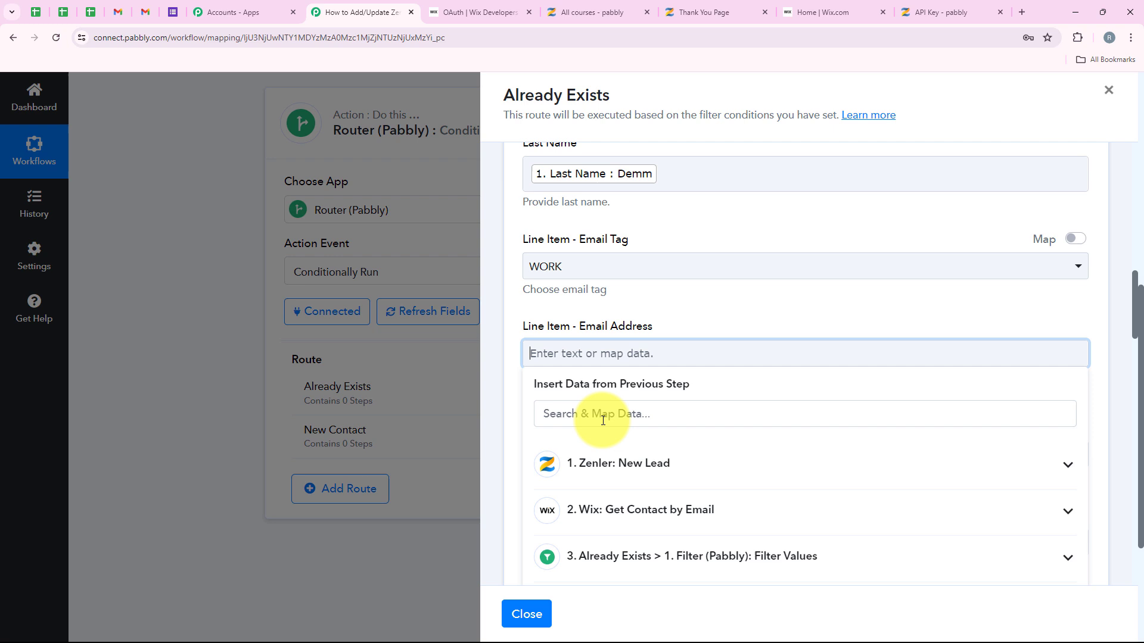
pyautogui.click(623, 520)
pyautogui.scroll(-1, 832, 384)
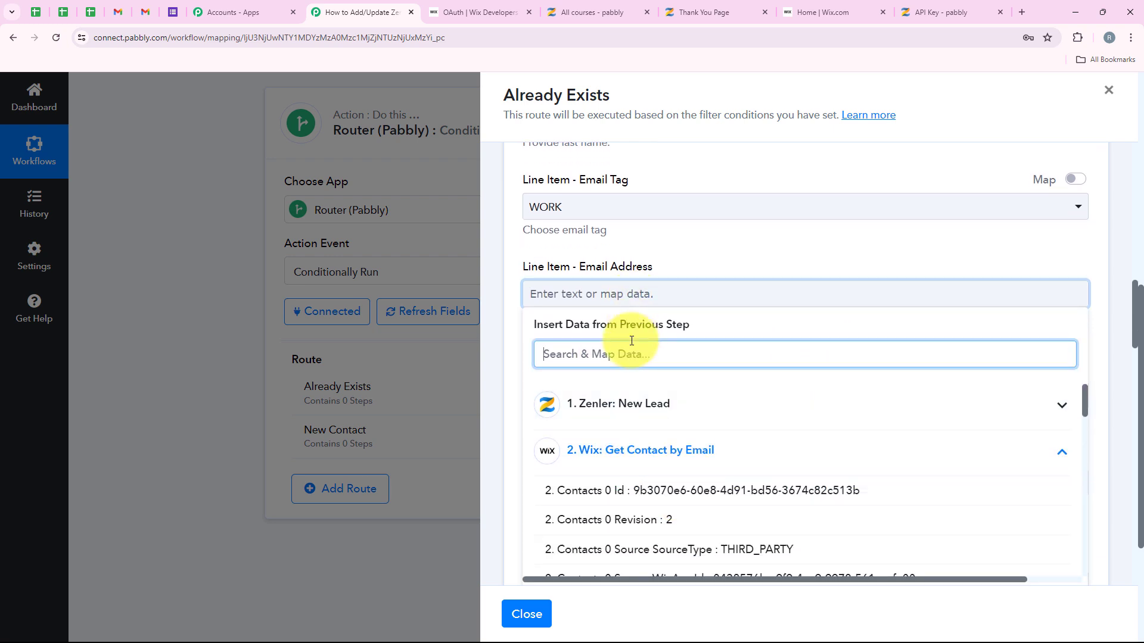
pyautogui.write('em')
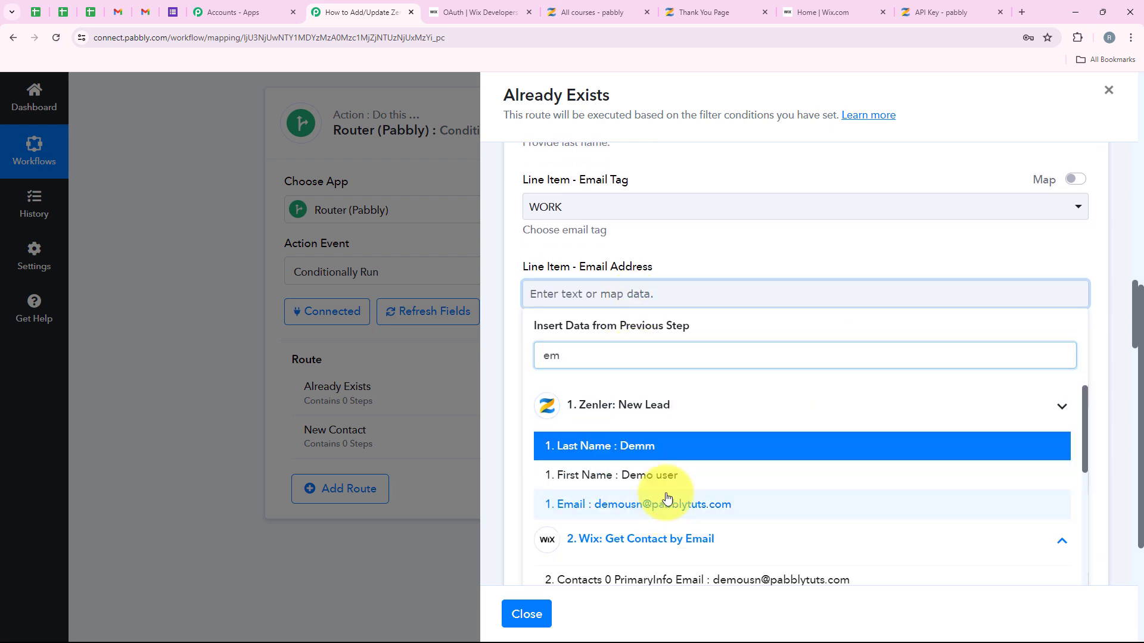
pyautogui.click(666, 503)
# Step: Save and send a test request, returning the updated contact at revision 2
pyautogui.scroll(3, 720, 163)
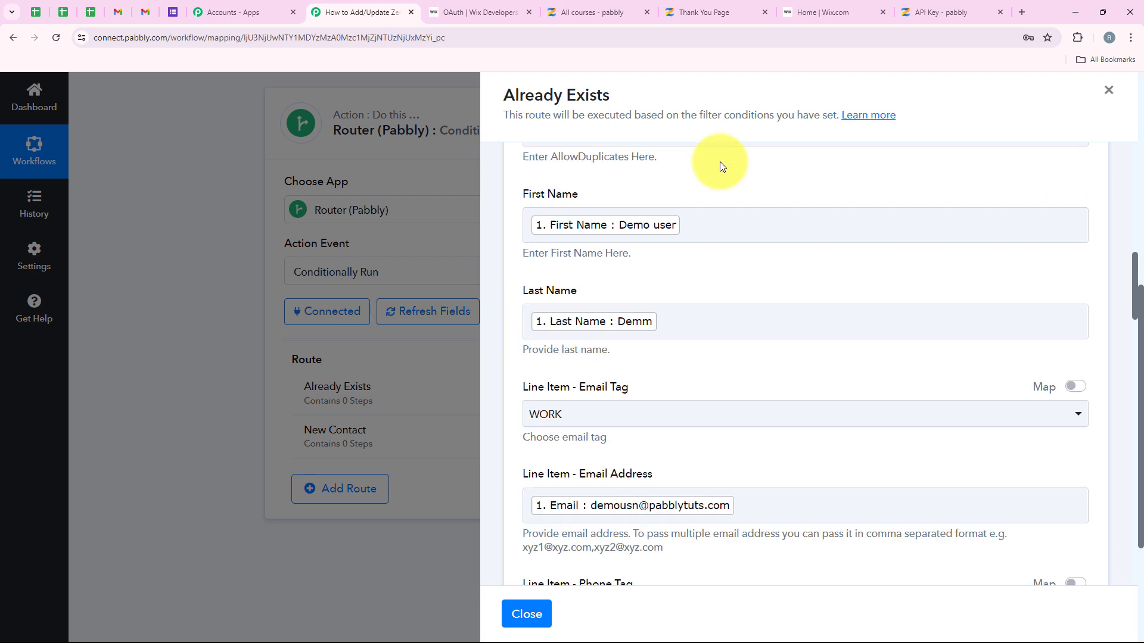
pyautogui.scroll(-6, 722, 227)
pyautogui.scroll(-10, 721, 242)
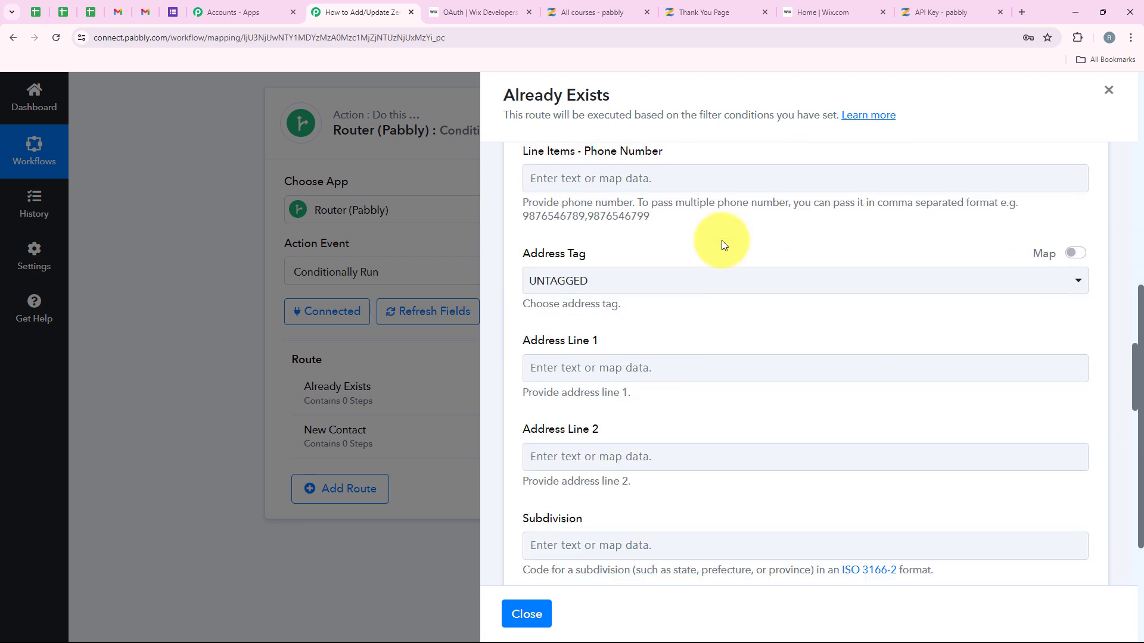
pyautogui.scroll(-10, 720, 241)
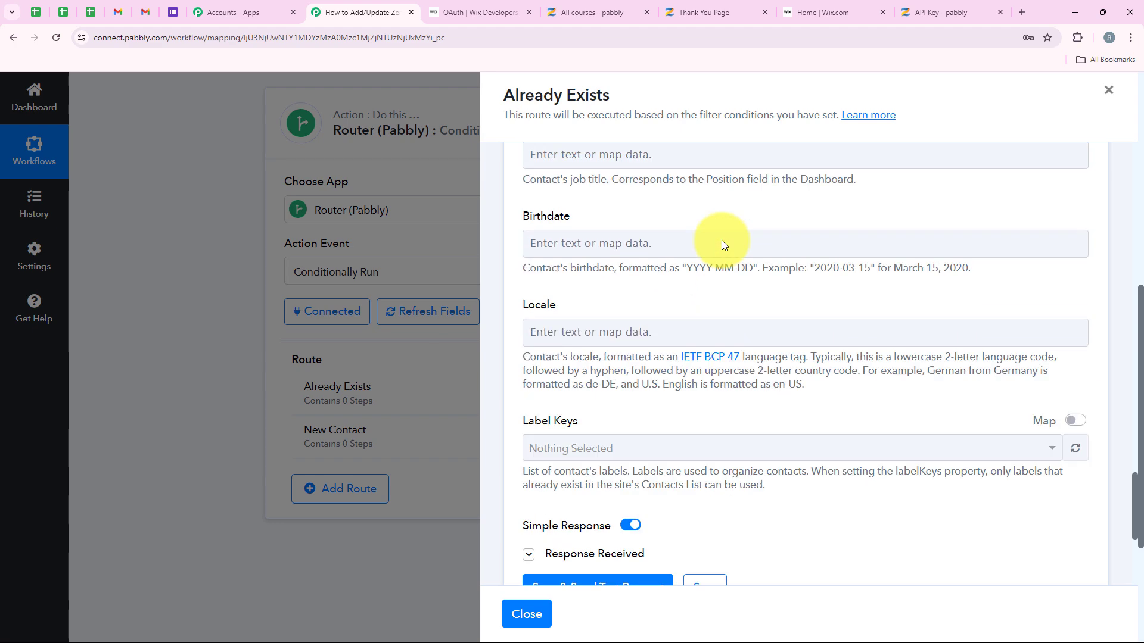
pyautogui.scroll(8, 721, 241)
pyautogui.scroll(10, 723, 247)
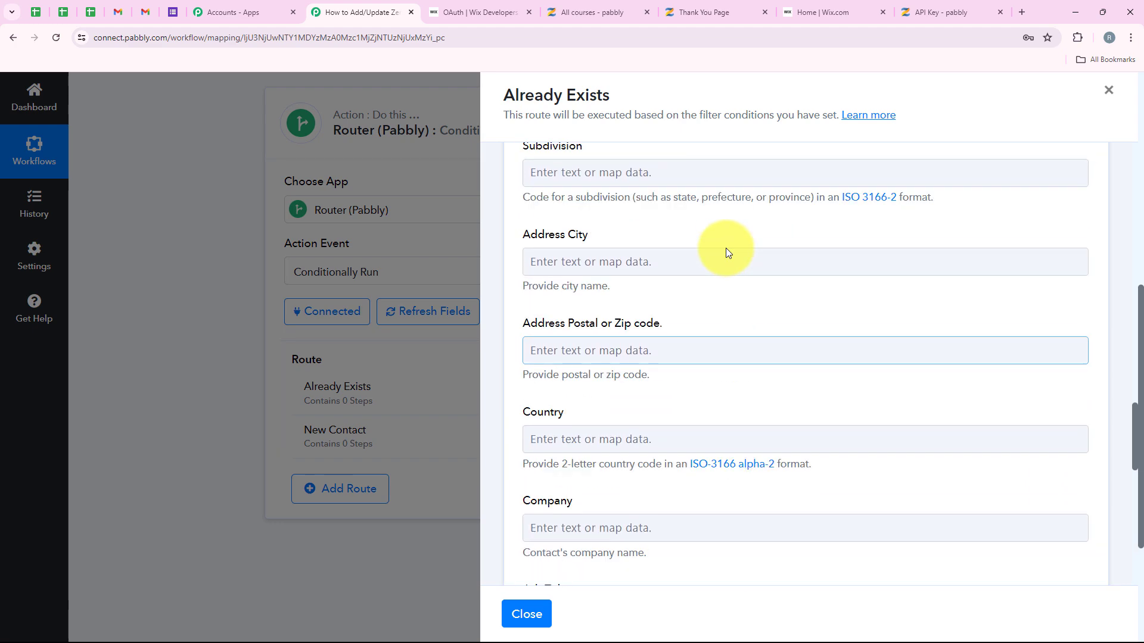
pyautogui.scroll(-10, 728, 256)
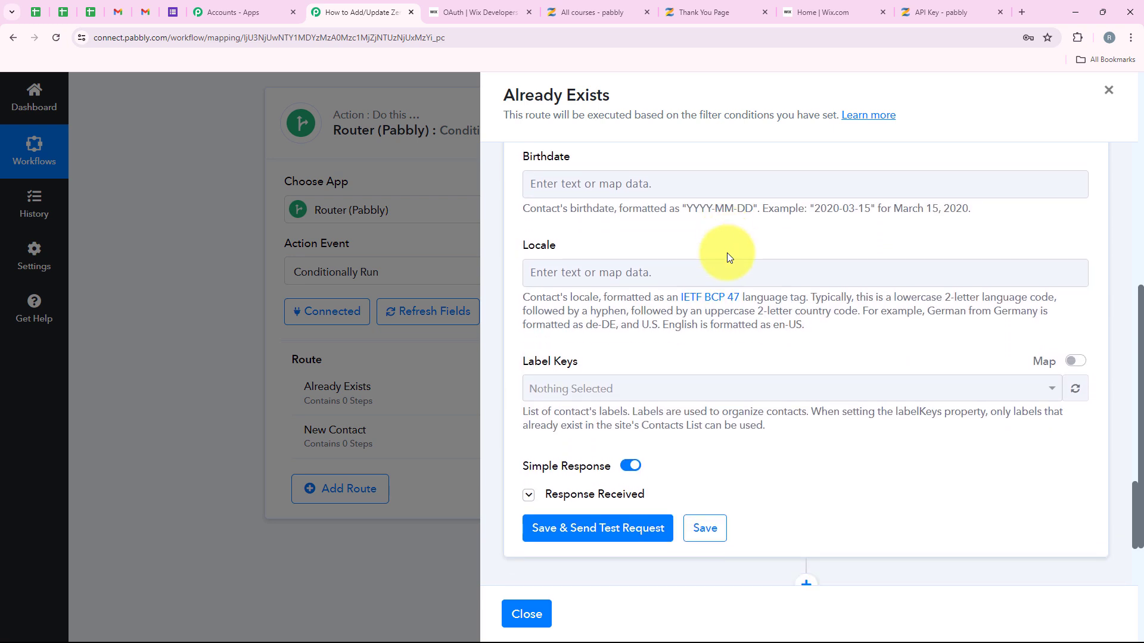
pyautogui.scroll(-3, 727, 257)
pyautogui.click(667, 398)
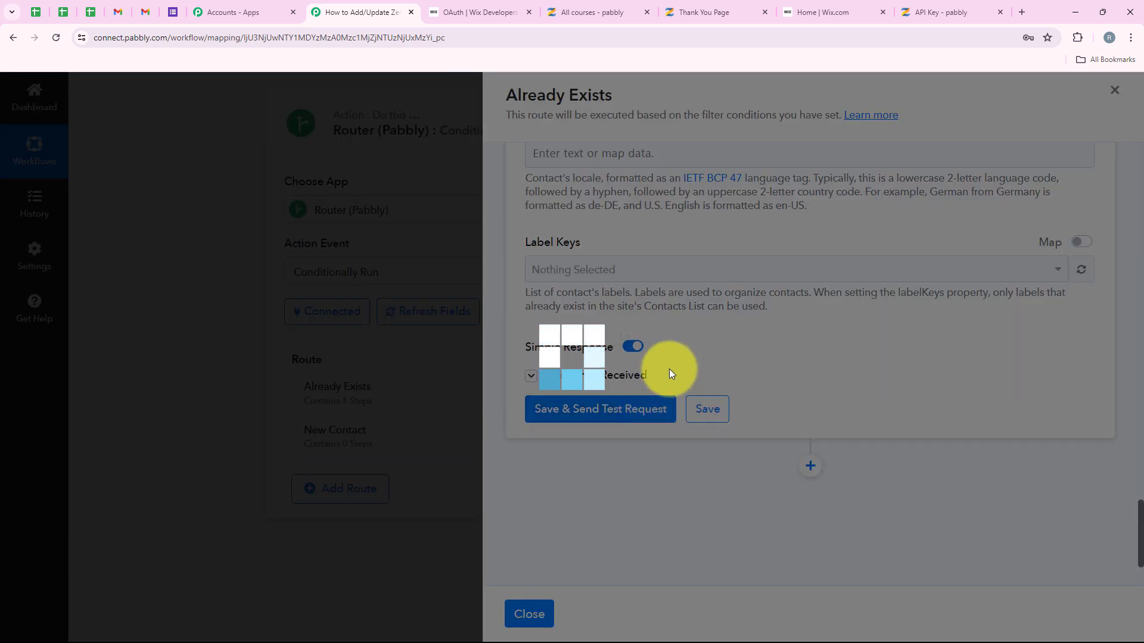
pyautogui.scroll(-5, 810, 280)
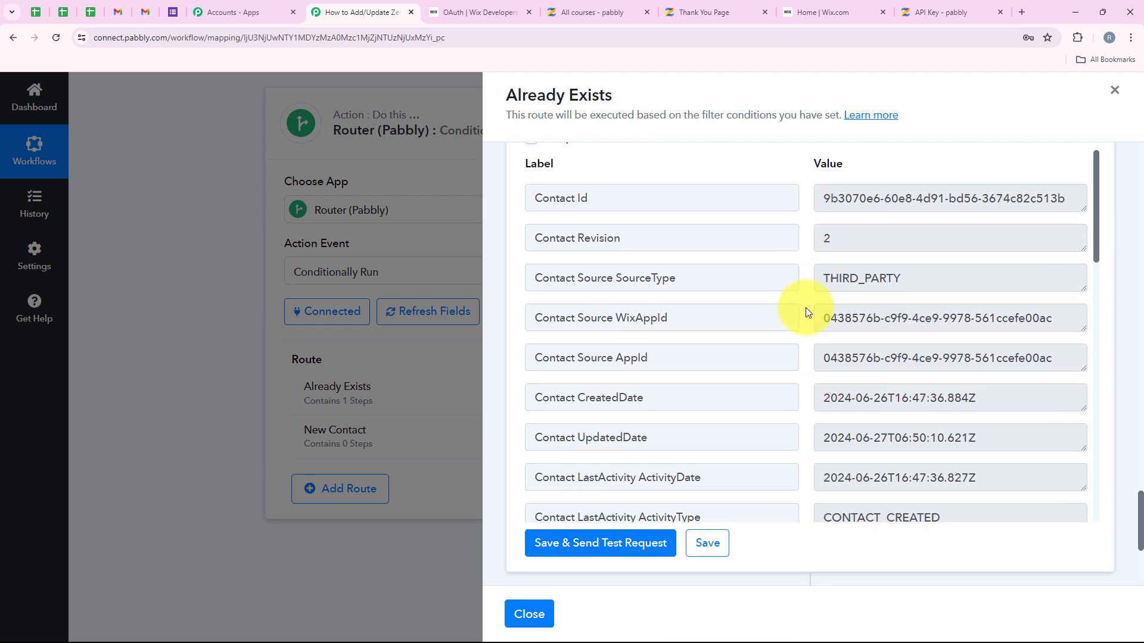
pyautogui.scroll(-6, 810, 333)
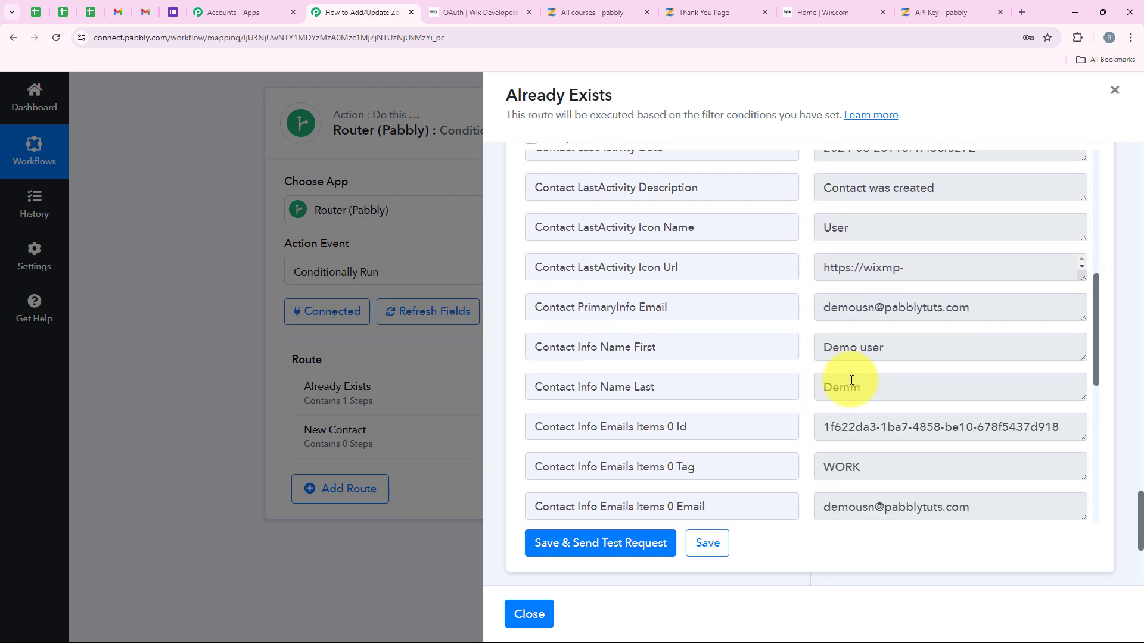
pyautogui.scroll(-2, 851, 387)
pyautogui.scroll(6, 953, 334)
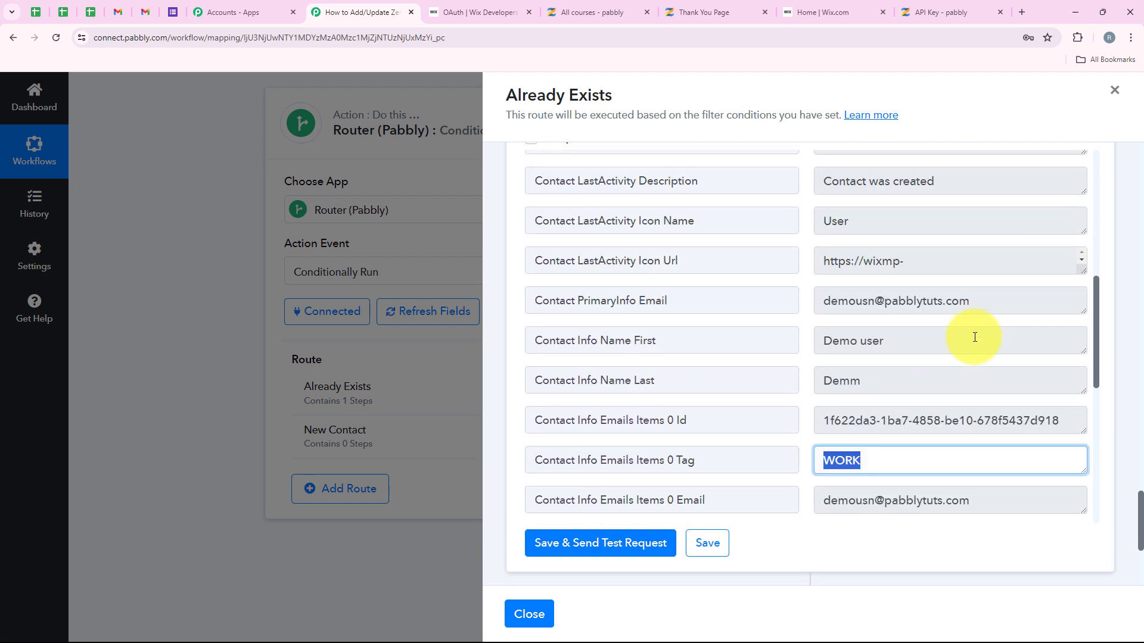
pyautogui.click(1116, 93)
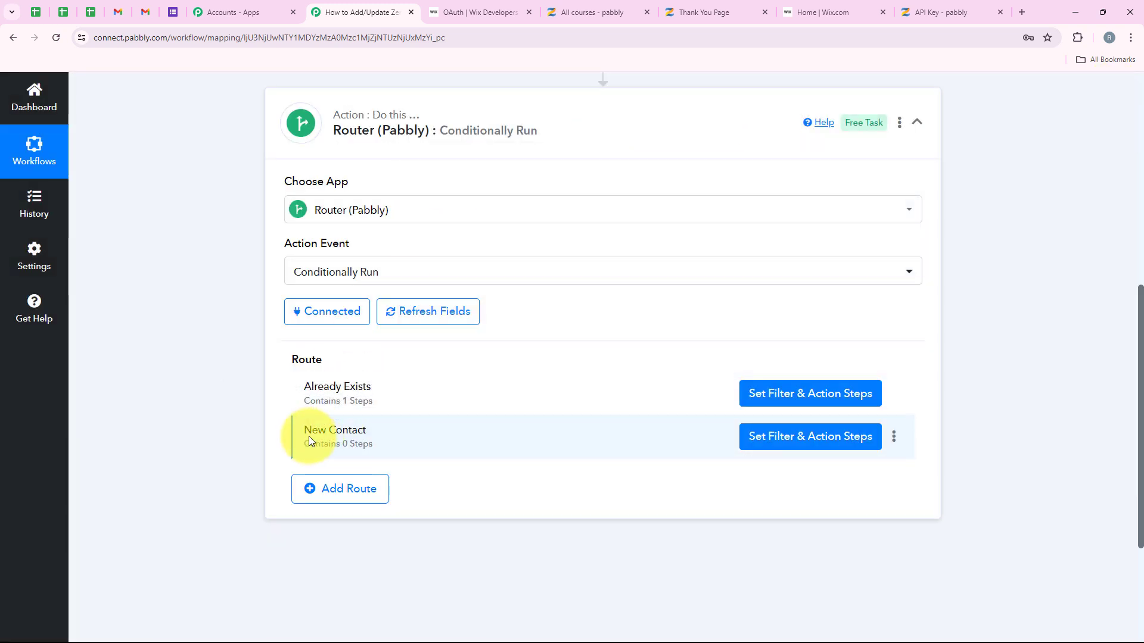
pyautogui.click(765, 450)
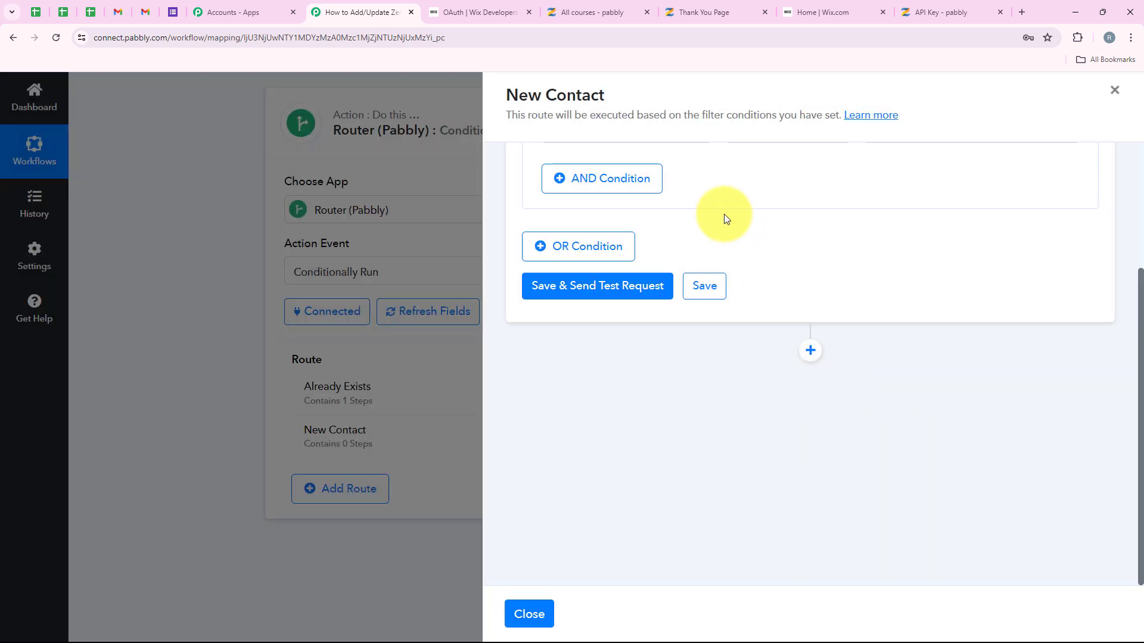
pyautogui.scroll(2, 690, 240)
pyautogui.scroll(1, 690, 240)
pyautogui.click(817, 314)
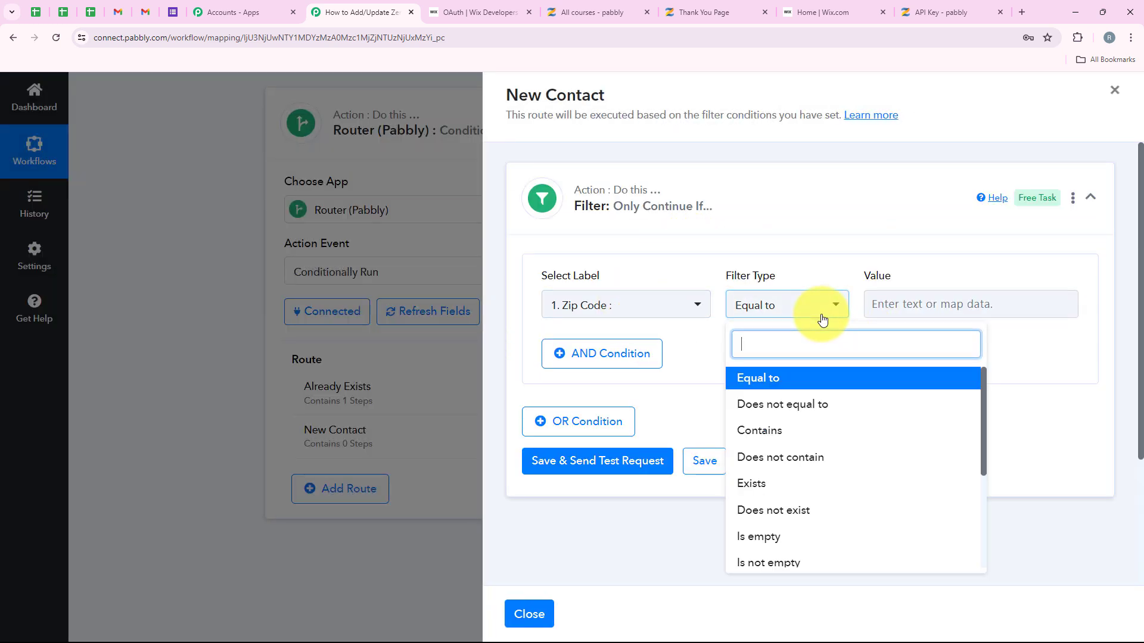
pyautogui.click(824, 511)
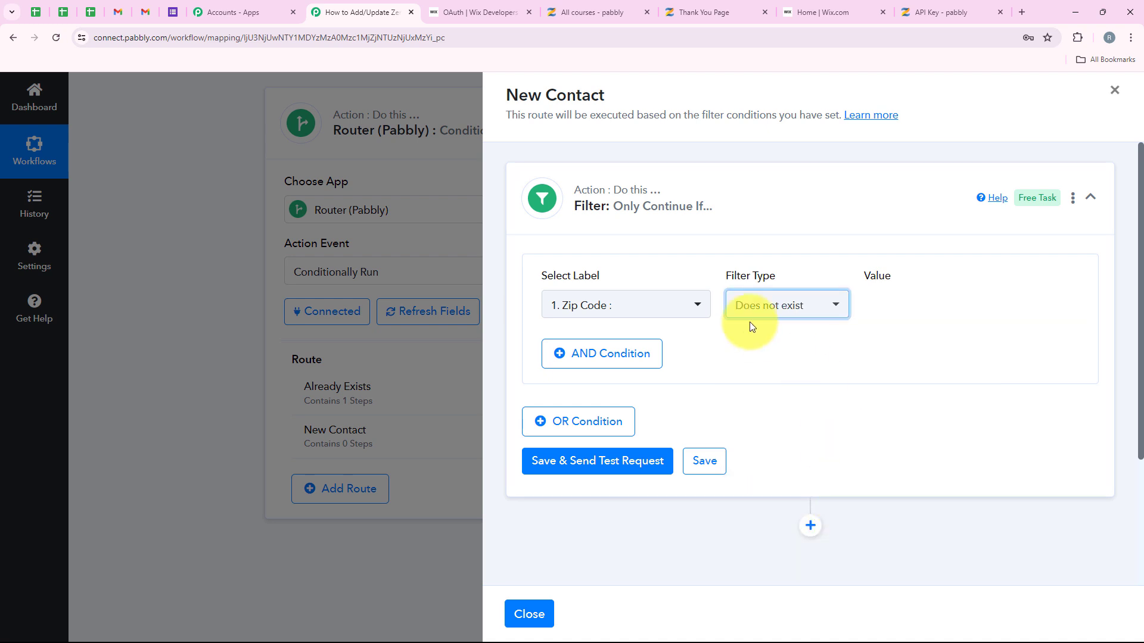
pyautogui.click(590, 314)
pyautogui.click(689, 411)
pyautogui.click(695, 451)
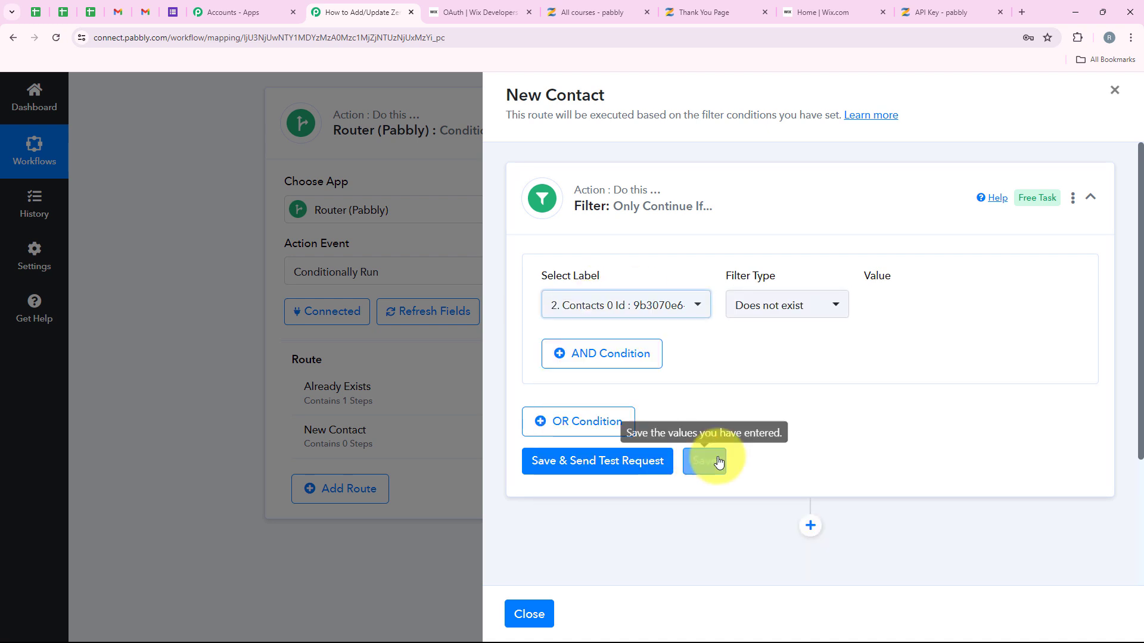
pyautogui.click(625, 461)
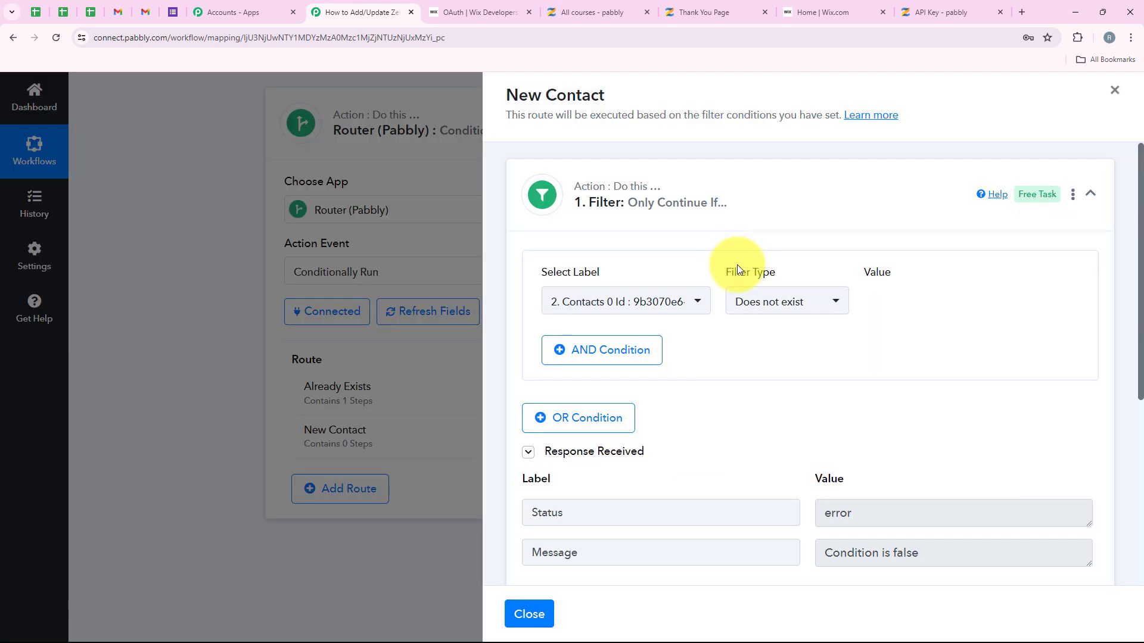
pyautogui.scroll(-2, 737, 264)
pyautogui.moveTo(979, 440); pyautogui.dragTo(809, 420)
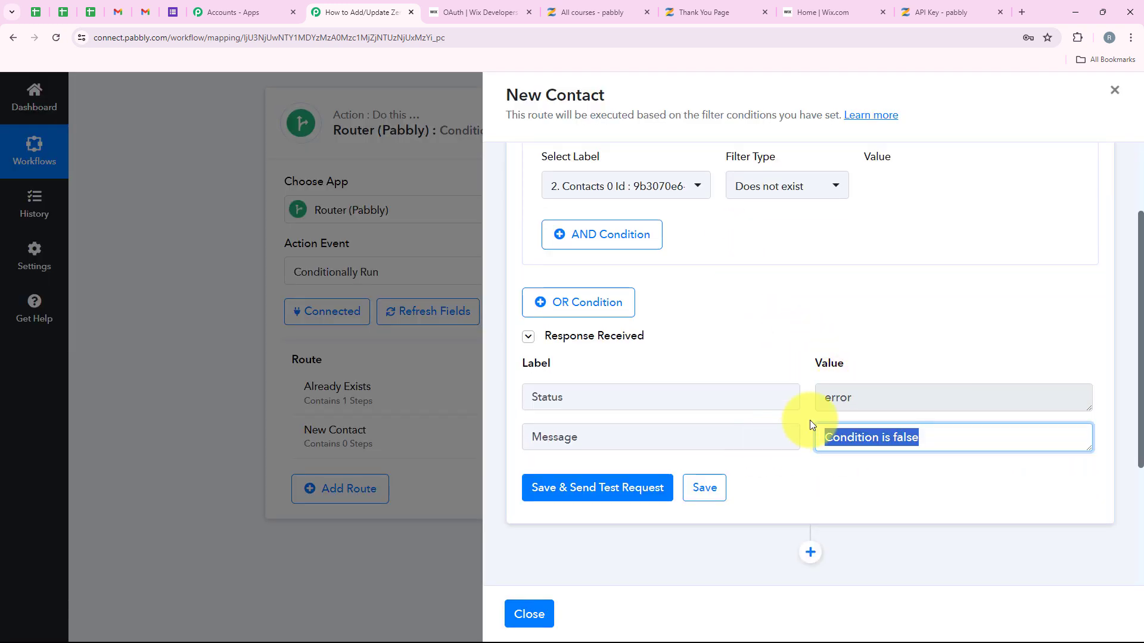
pyautogui.scroll(2, 873, 403)
pyautogui.scroll(-2, 858, 444)
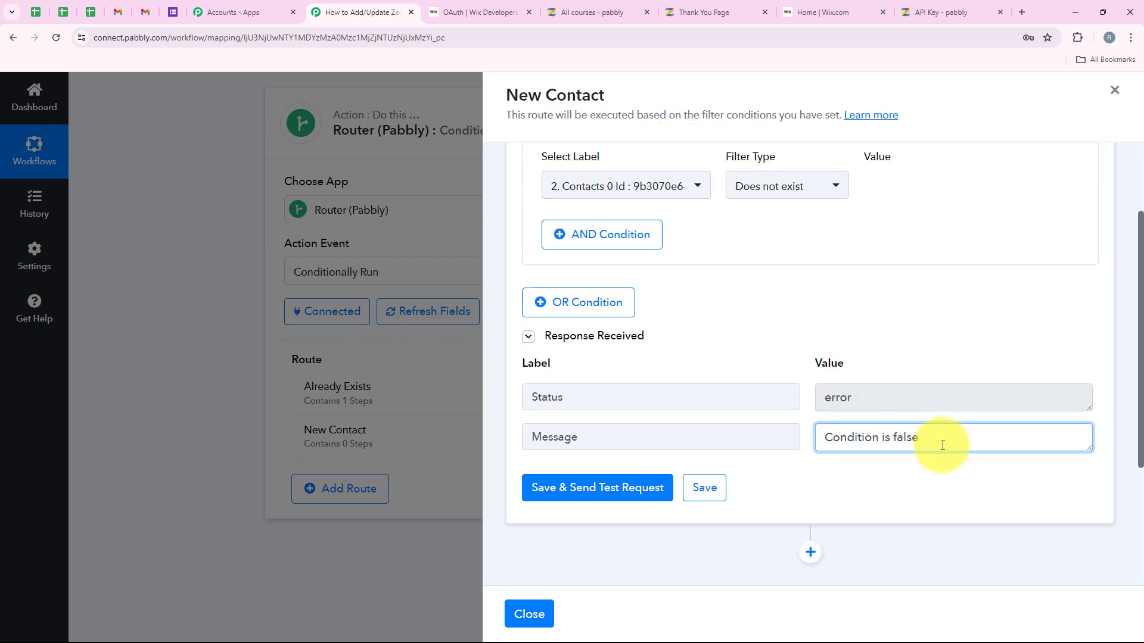
pyautogui.moveTo(942, 445); pyautogui.dragTo(822, 439)
pyautogui.scroll(2, 493, 411)
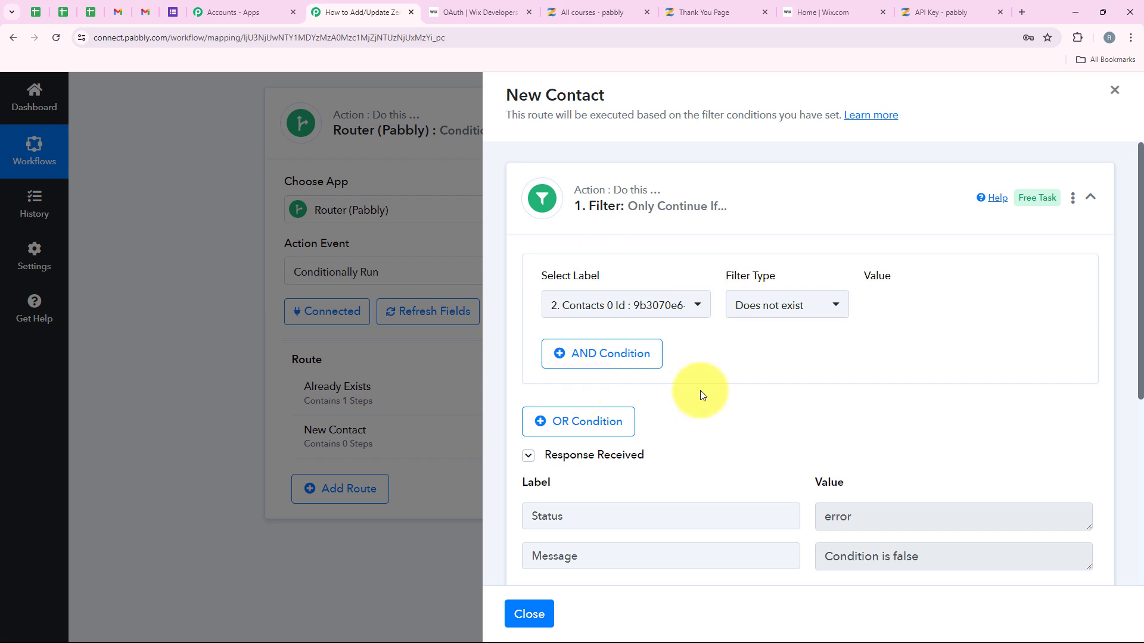
pyautogui.scroll(-1, 701, 393)
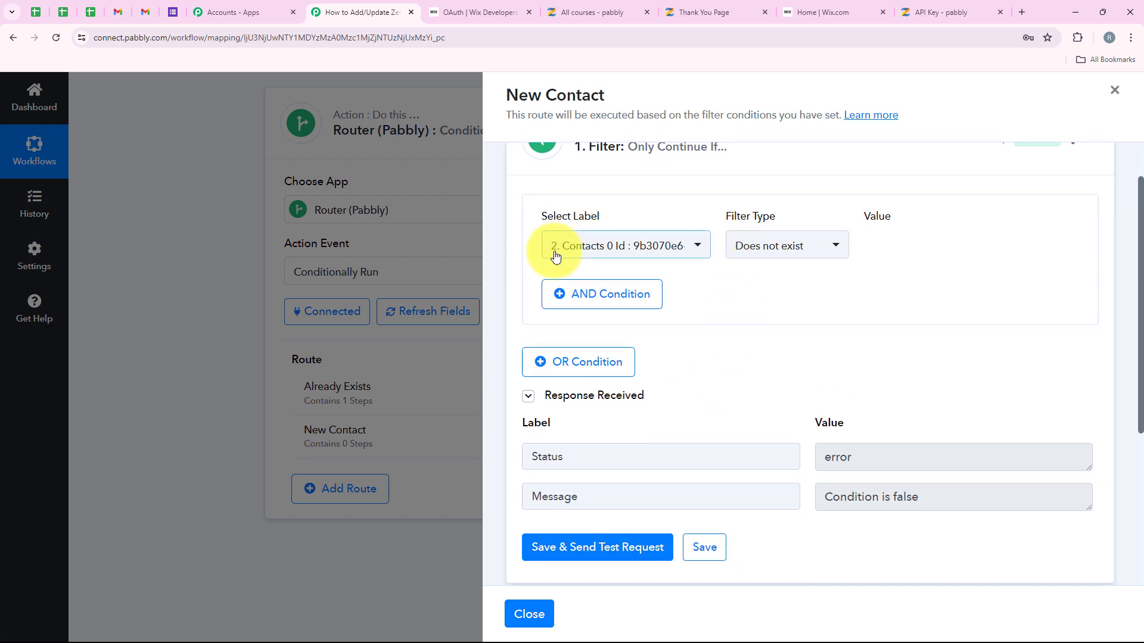
pyautogui.scroll(1, 837, 327)
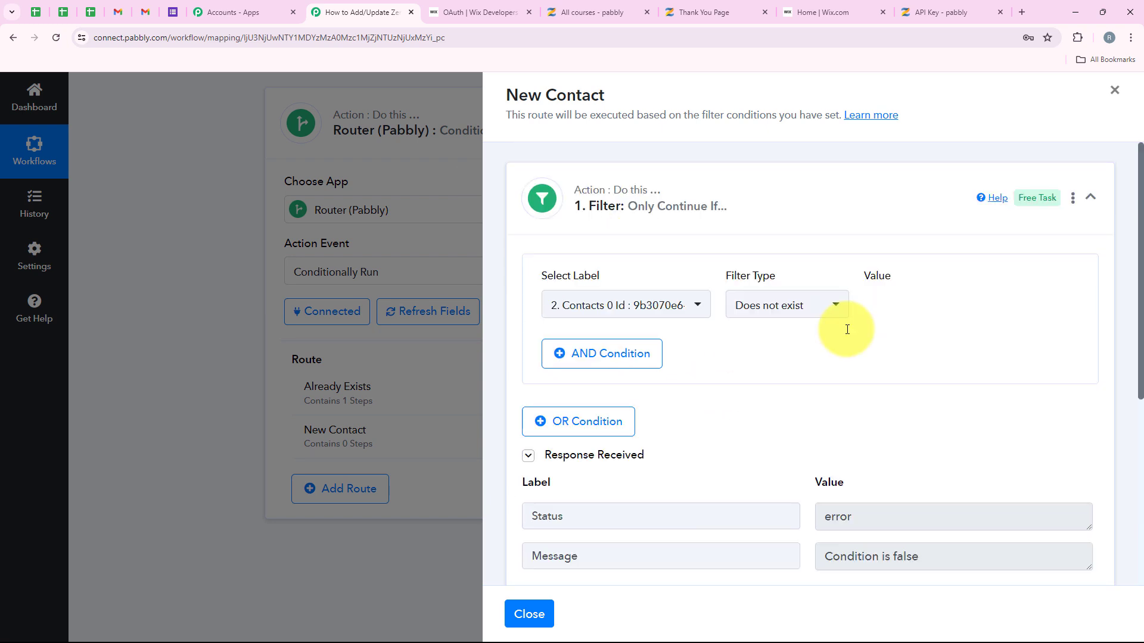
pyautogui.scroll(-5, 842, 325)
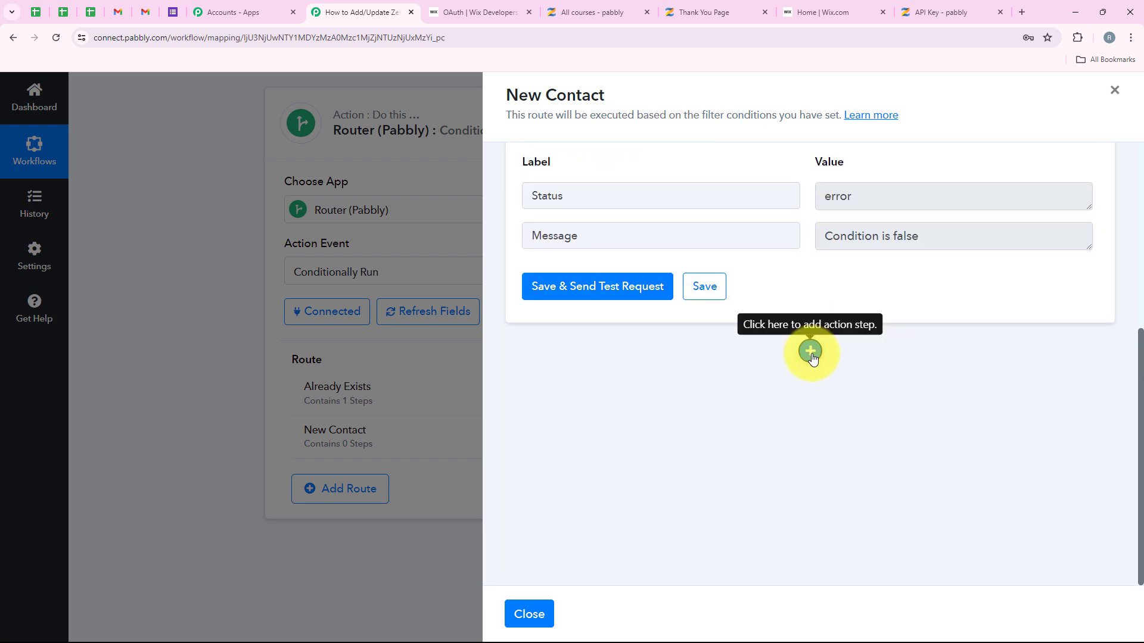
# Step: Add a Wix Create Contact action after the filter using the existing Wix connection
pyautogui.click(810, 352)
pyautogui.click(703, 373)
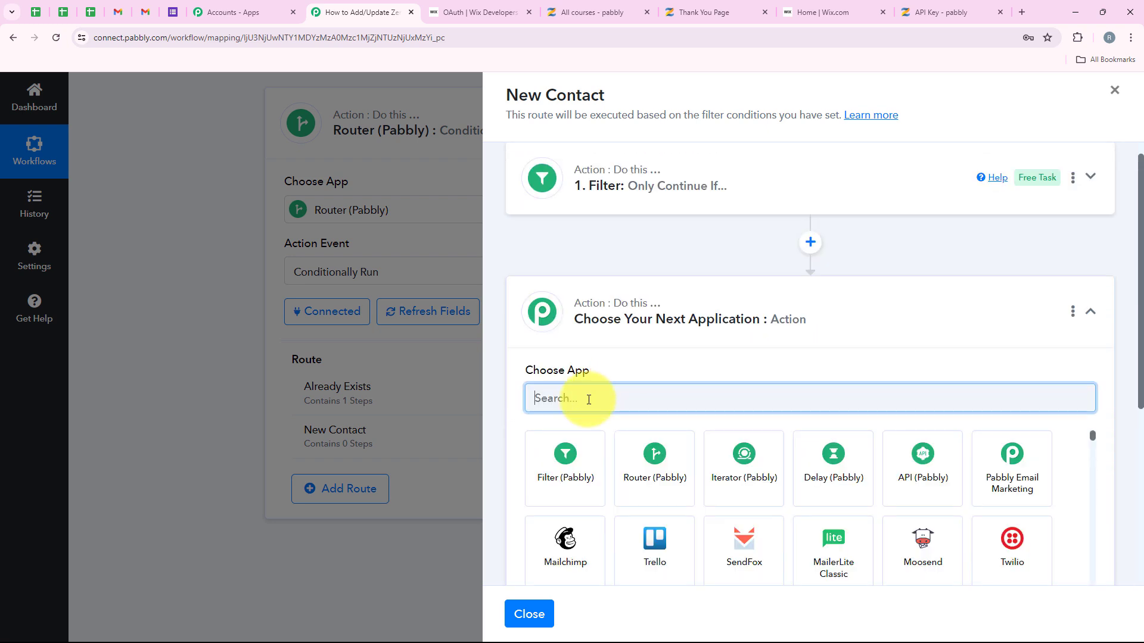
pyautogui.write('Wix')
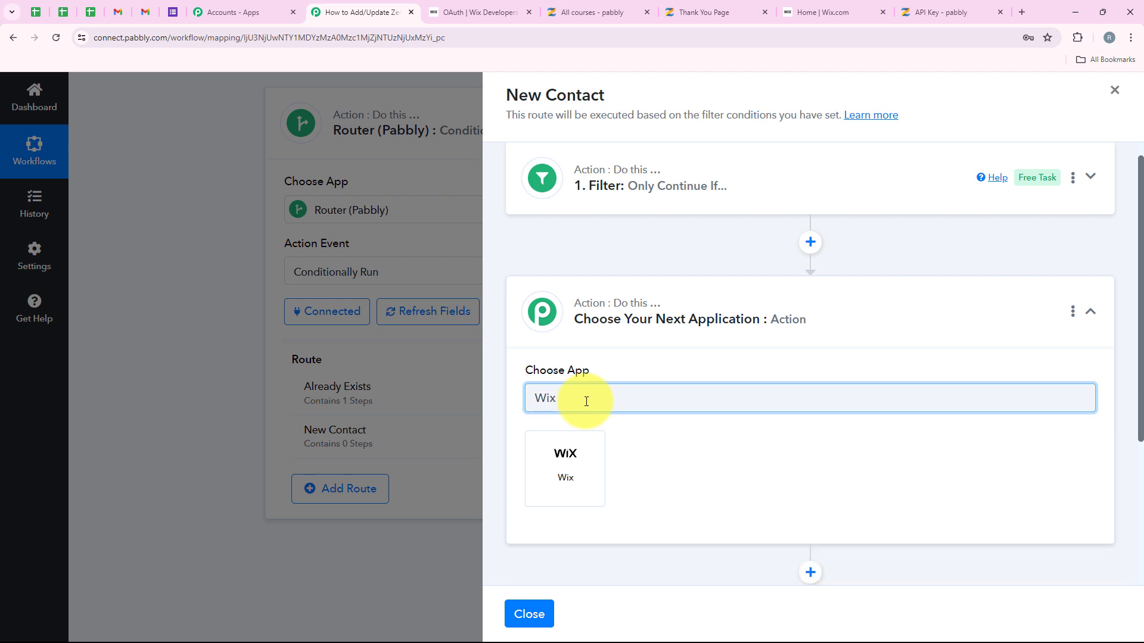
pyautogui.click(571, 461)
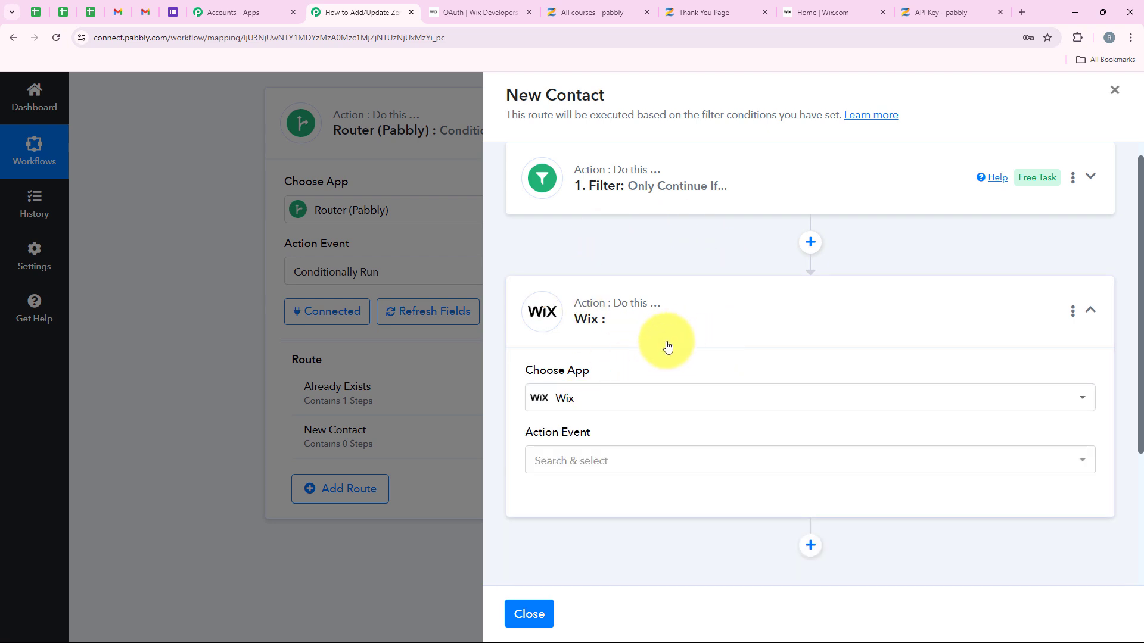
pyautogui.scroll(-1, 643, 443)
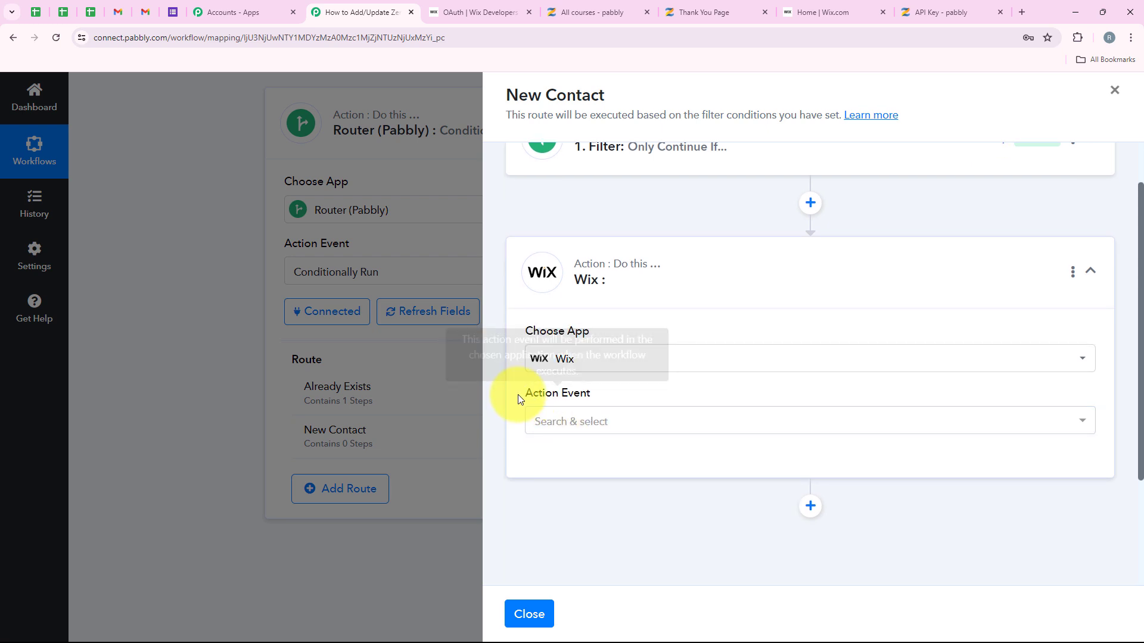
pyautogui.moveTo(518, 395); pyautogui.dragTo(592, 394)
pyautogui.click(587, 417)
pyautogui.scroll(-1, 686, 391)
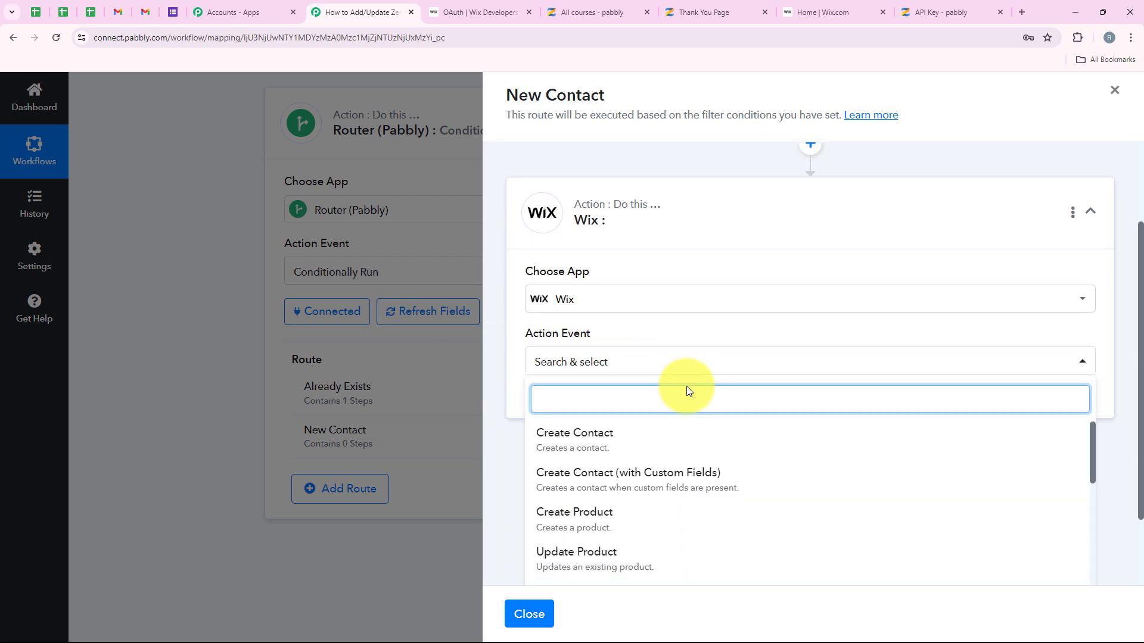
pyautogui.click(580, 442)
pyautogui.click(585, 405)
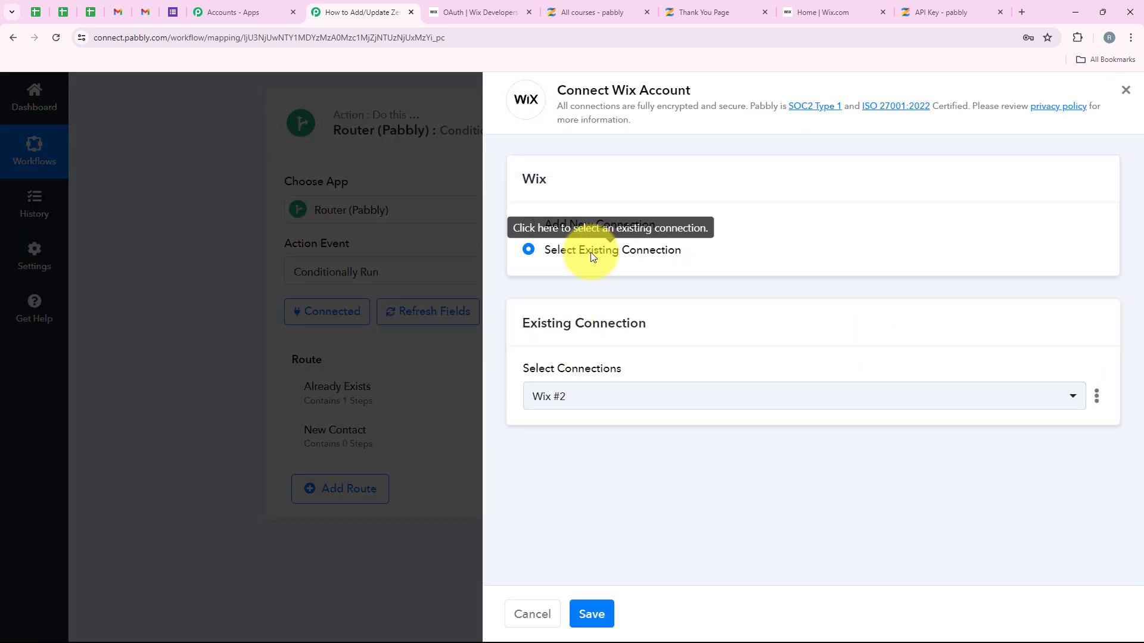
pyautogui.click(591, 252)
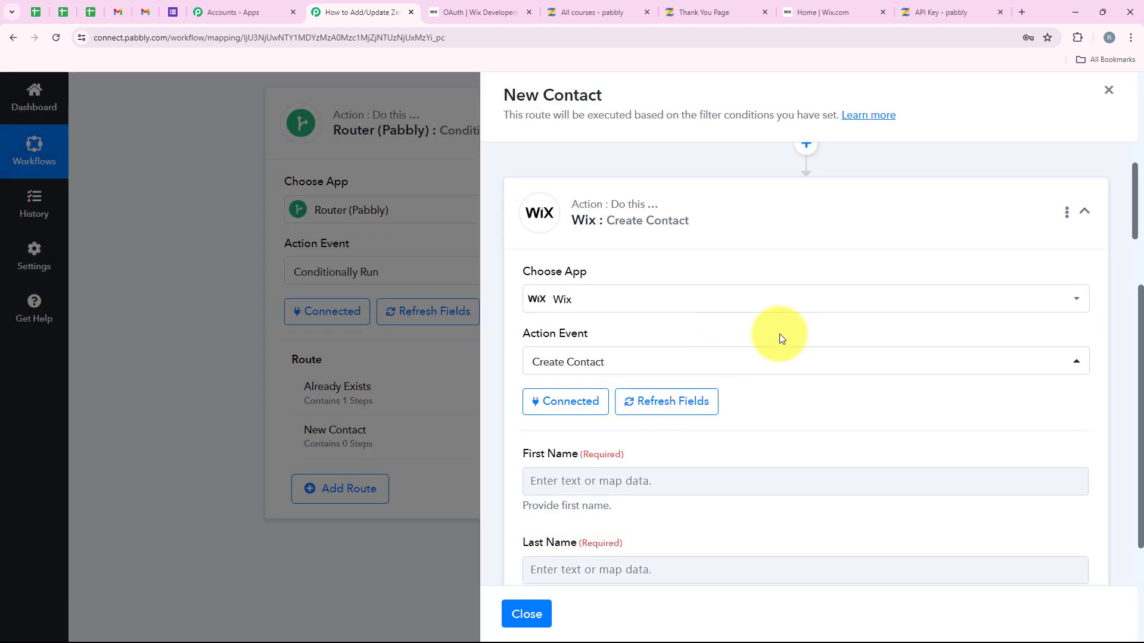
# Step: Map the Zenler lead's first and last name into First Name and Last Name
pyautogui.scroll(-3, 779, 338)
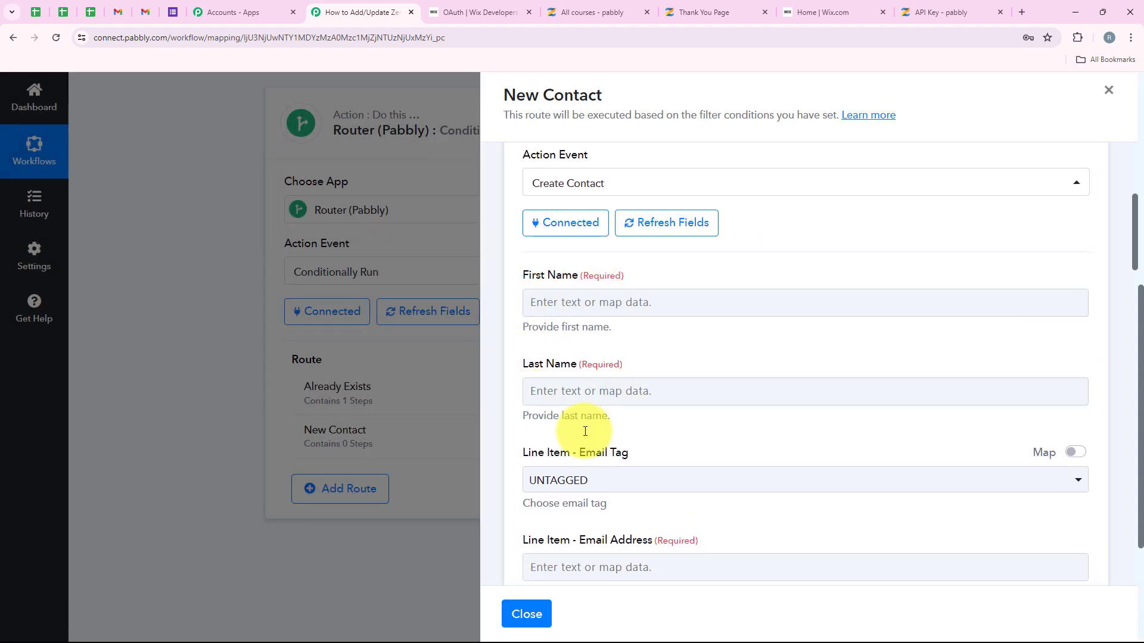
pyautogui.click(587, 305)
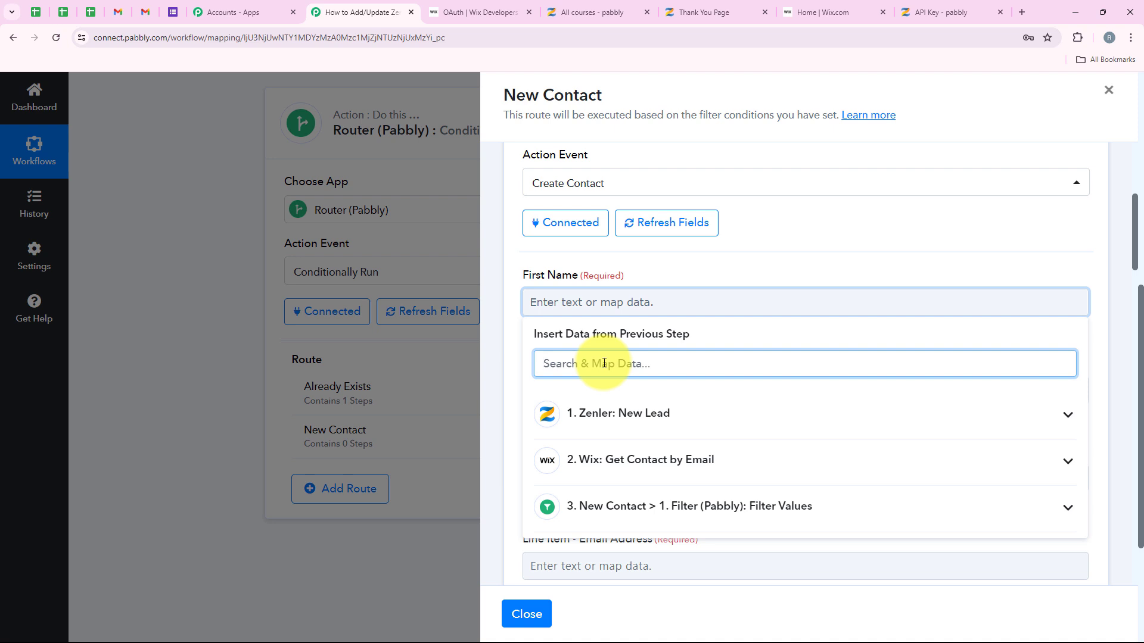
pyautogui.write('name')
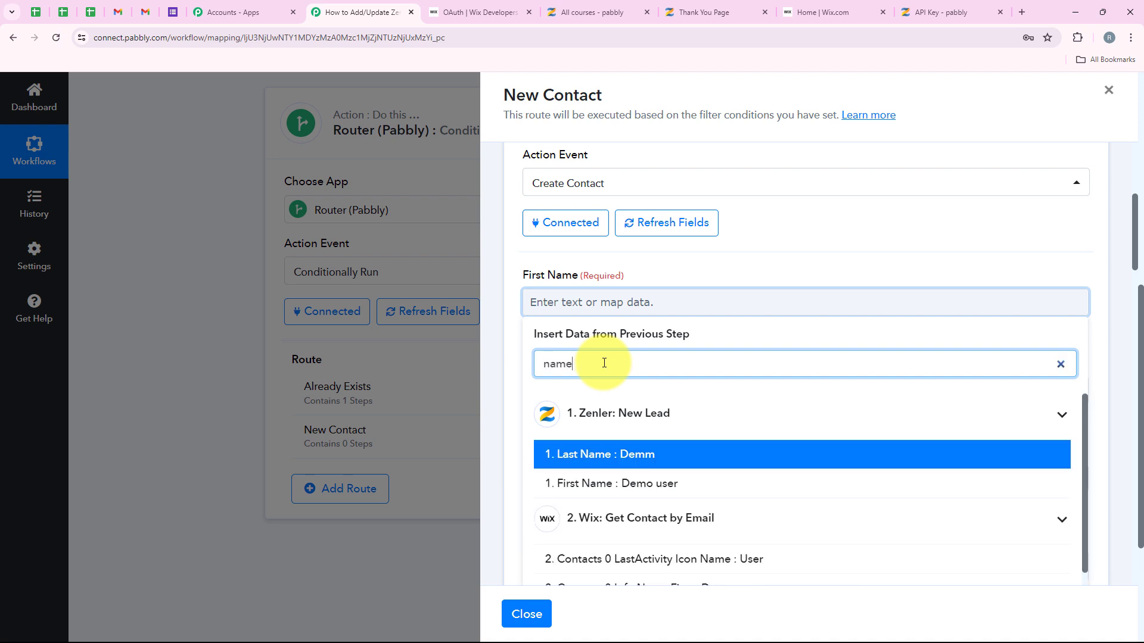
pyautogui.click(572, 484)
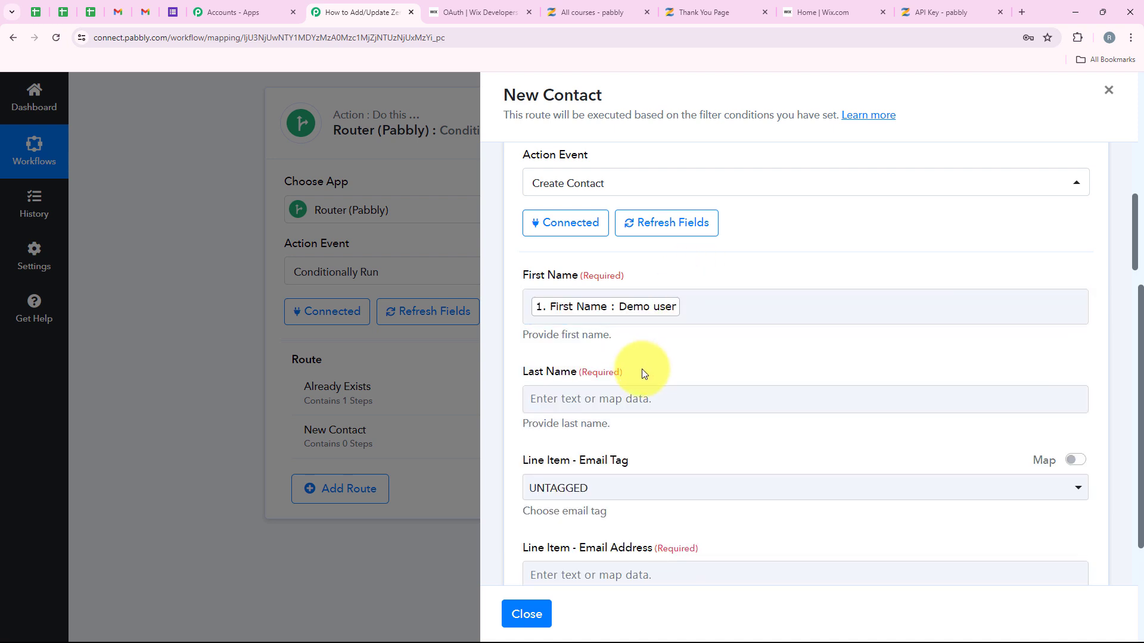
pyautogui.click(624, 398)
pyautogui.click(638, 448)
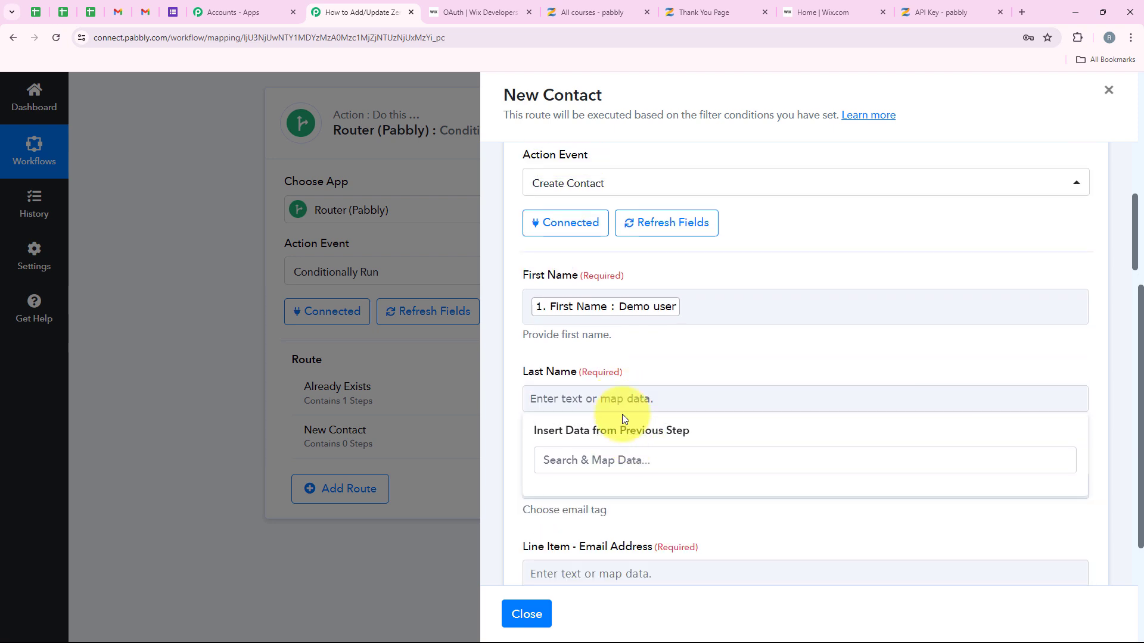
pyautogui.click(627, 393)
pyautogui.click(628, 397)
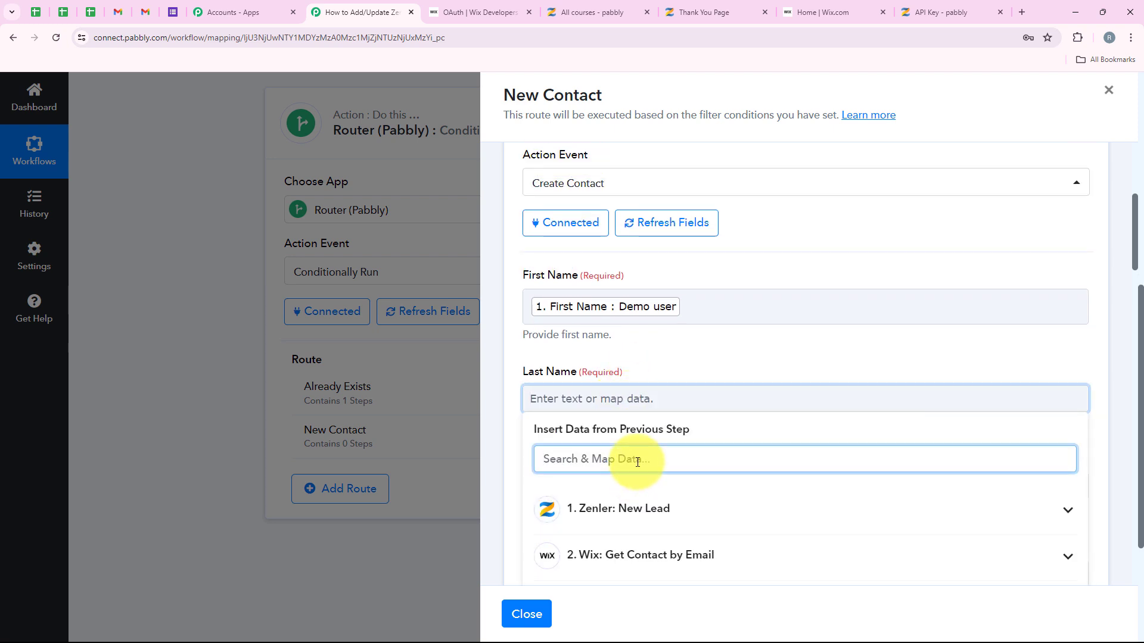
pyautogui.write('las')
pyautogui.click(656, 542)
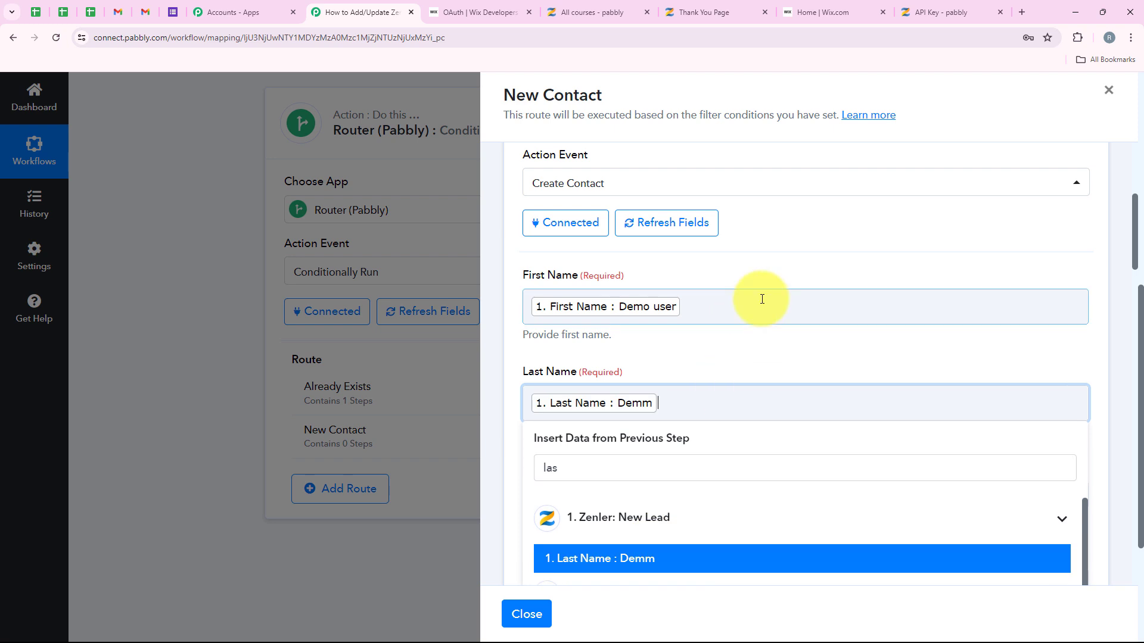
pyautogui.click(762, 300)
pyautogui.scroll(-1, 772, 346)
pyautogui.click(792, 182)
# Step: Set the Email Tag to WORK and map the lead's email into Email Address
pyautogui.scroll(-2, 763, 386)
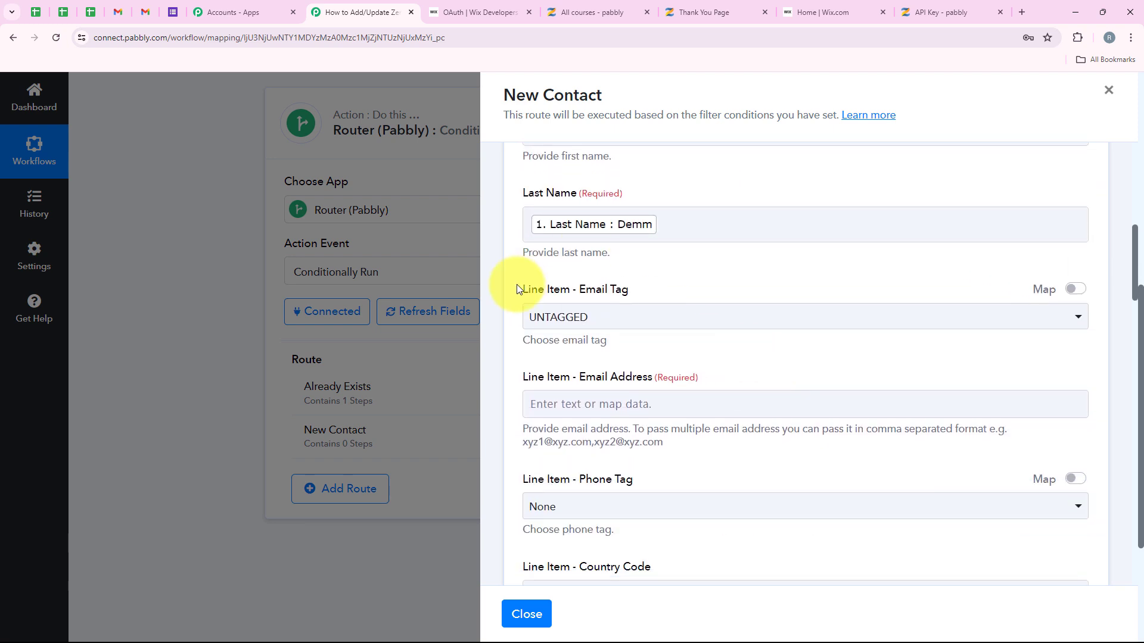
pyautogui.scroll(-1, 631, 286)
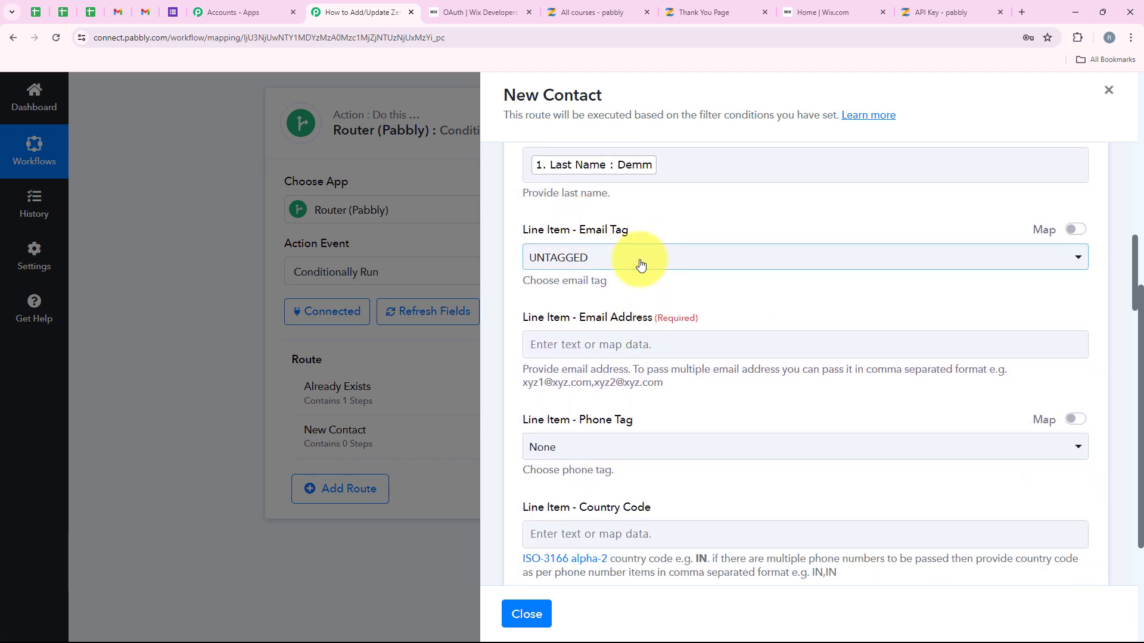
pyautogui.click(638, 258)
pyautogui.click(588, 407)
pyautogui.scroll(-1, 592, 400)
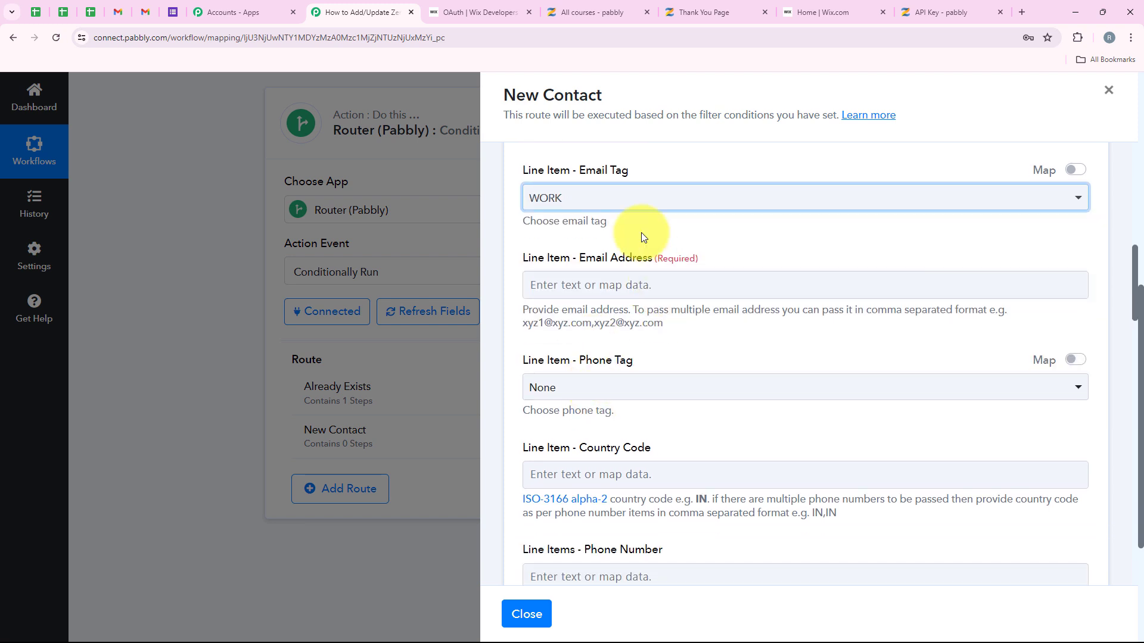
pyautogui.click(597, 282)
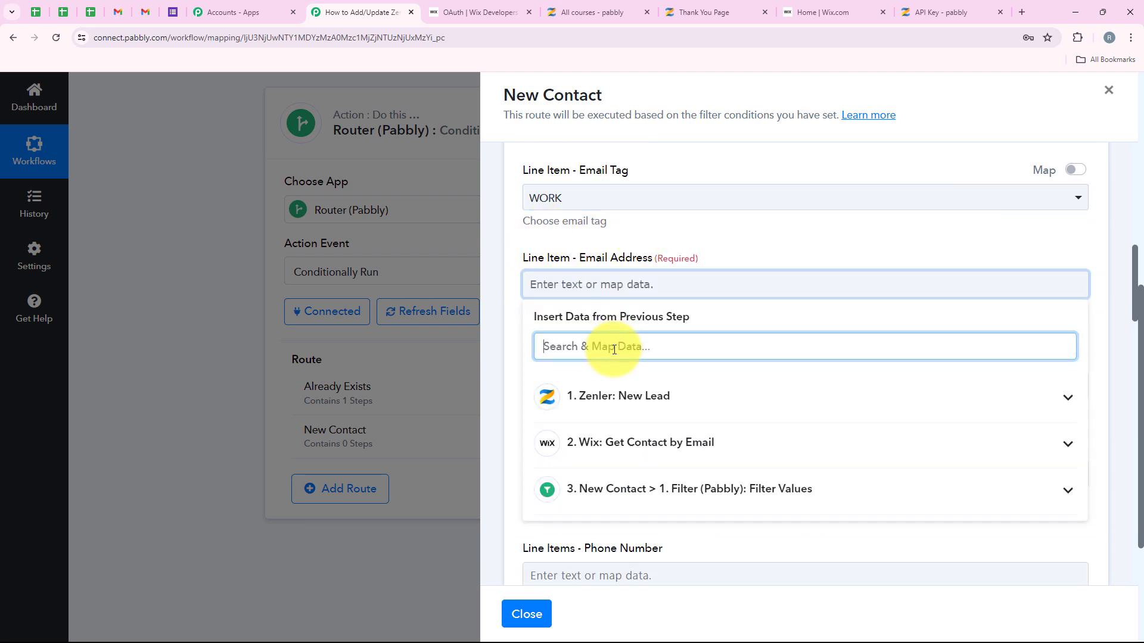
pyautogui.write('emai')
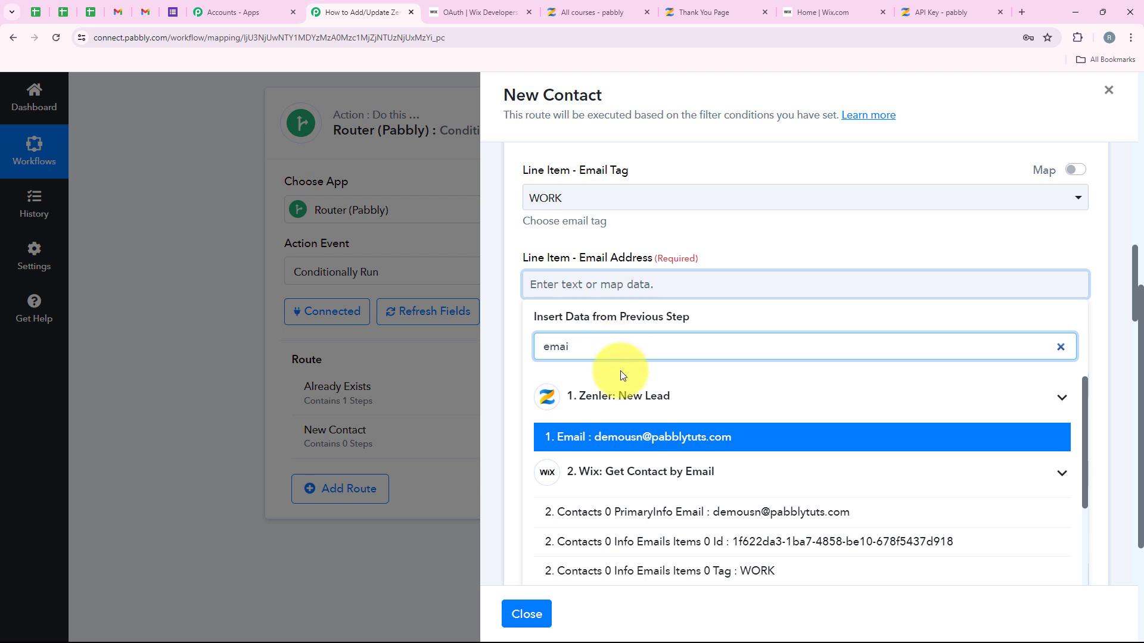
pyautogui.click(642, 437)
pyautogui.click(734, 238)
pyautogui.scroll(-1, 733, 238)
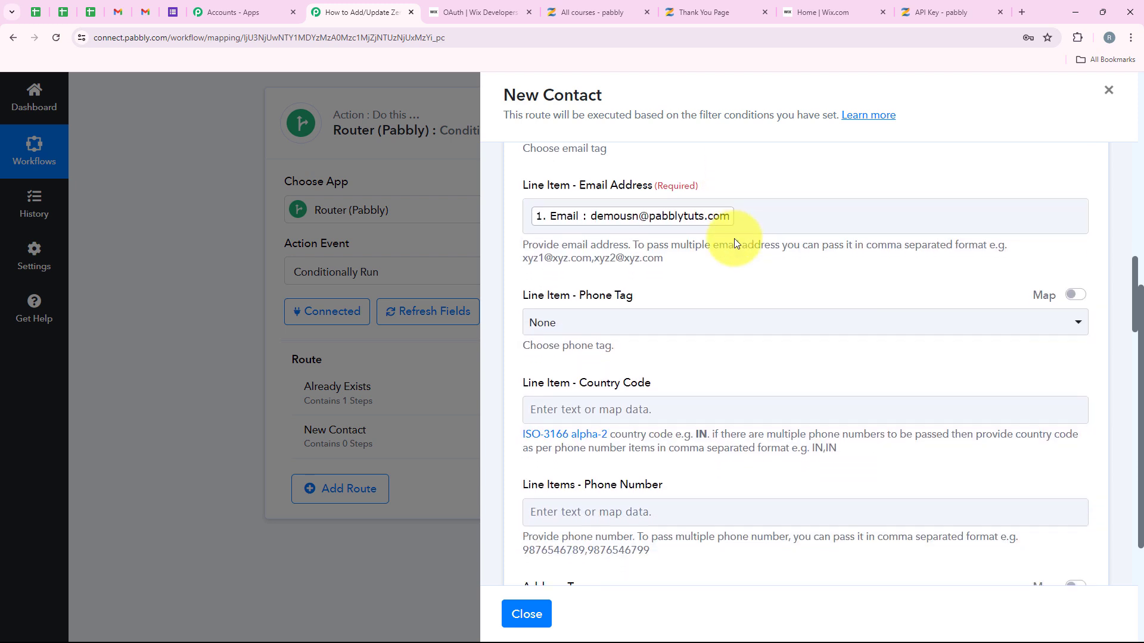
pyautogui.scroll(-10, 733, 239)
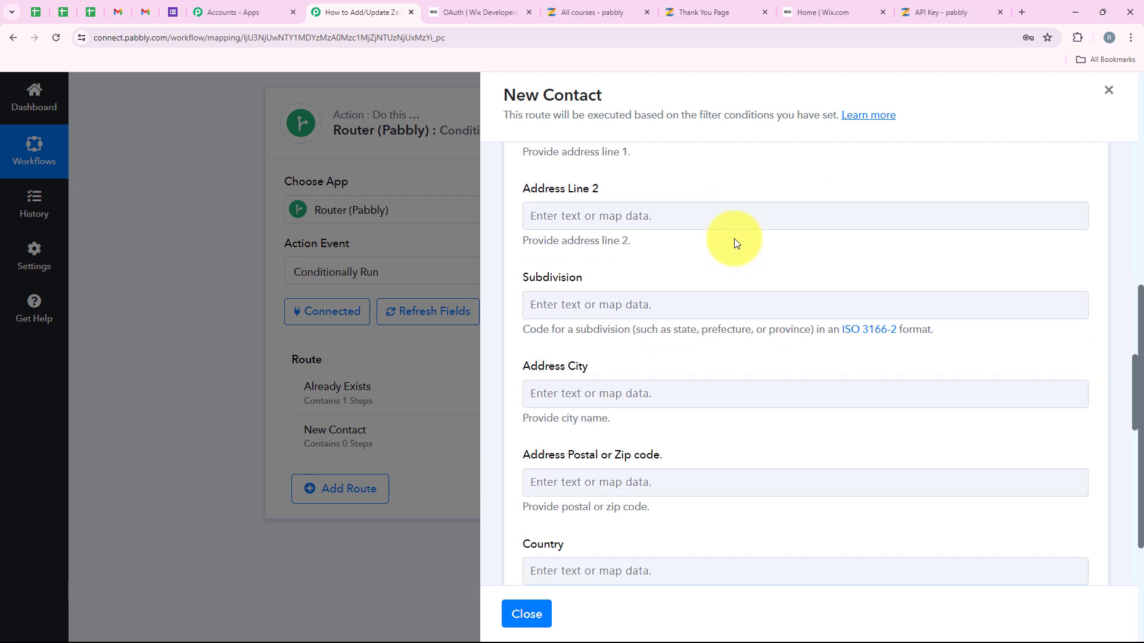
pyautogui.scroll(-10, 734, 242)
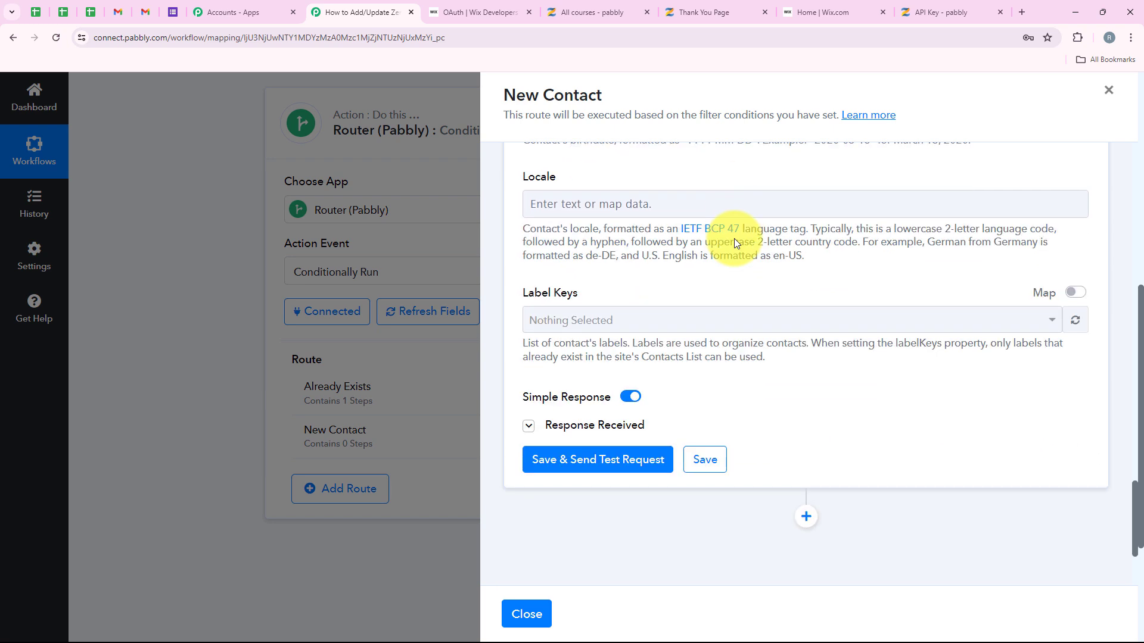
pyautogui.scroll(2, 791, 314)
pyautogui.scroll(-3, 770, 348)
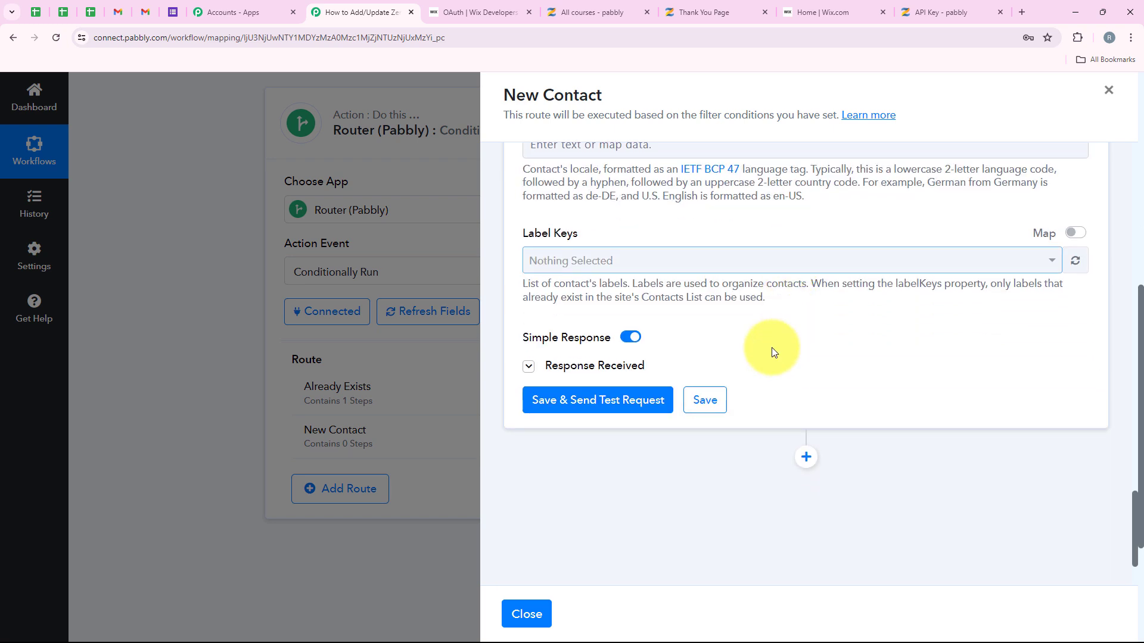
# Step: Test the Create Contact step, check its DUPLICATE_CONTACT_EXISTS response, and close the New Contact route
pyautogui.click(592, 403)
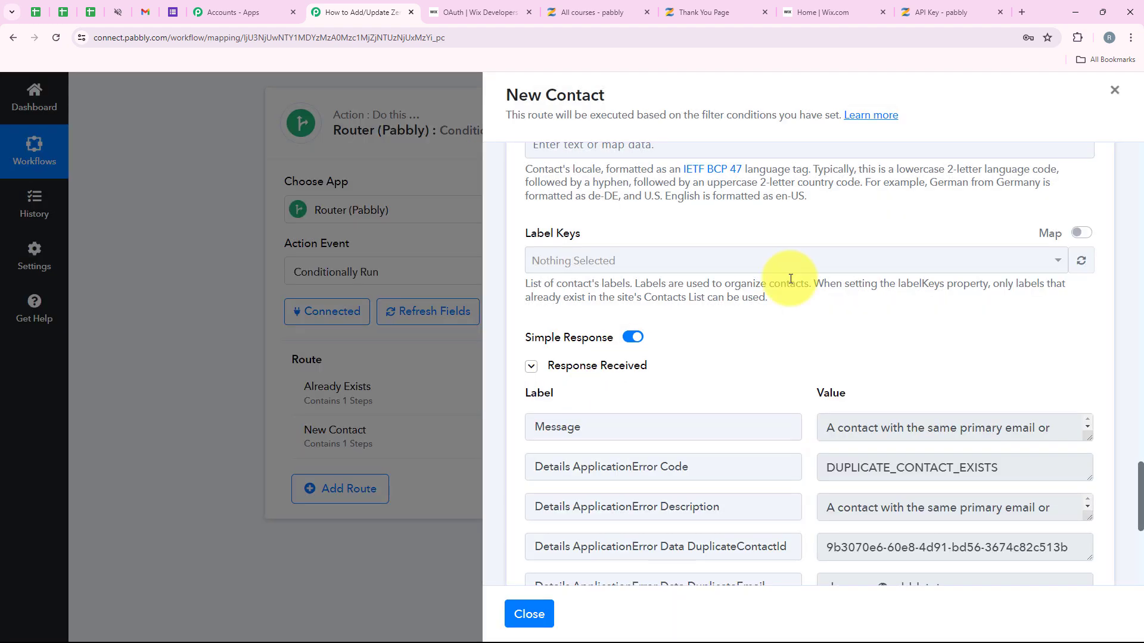
pyautogui.scroll(-1, 791, 279)
pyautogui.click(981, 415)
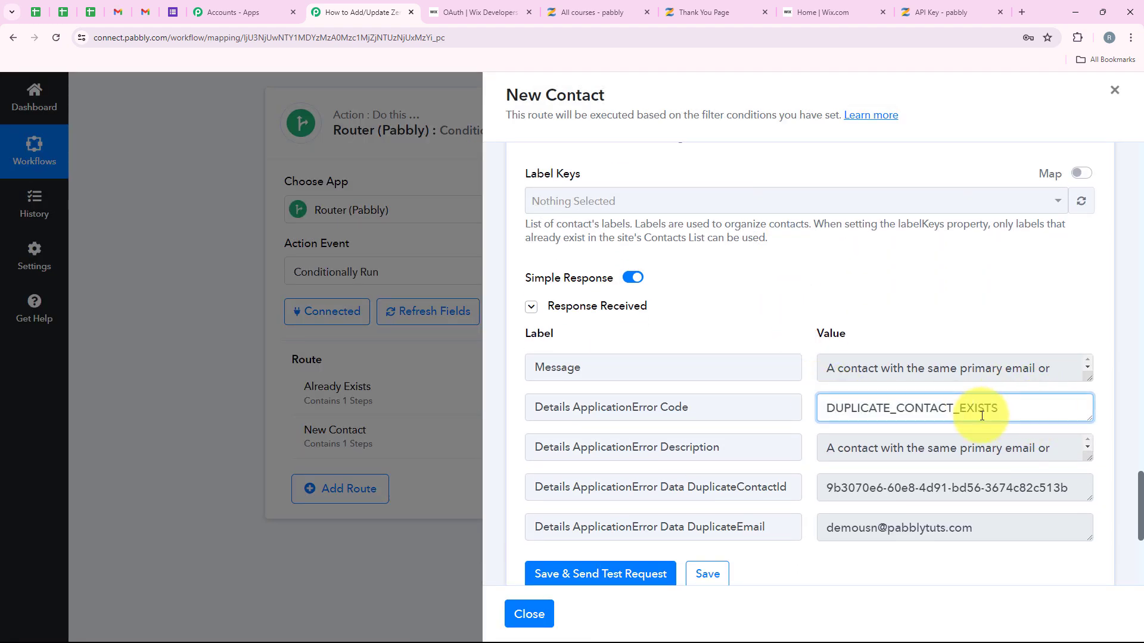
pyautogui.scroll(15, 799, 374)
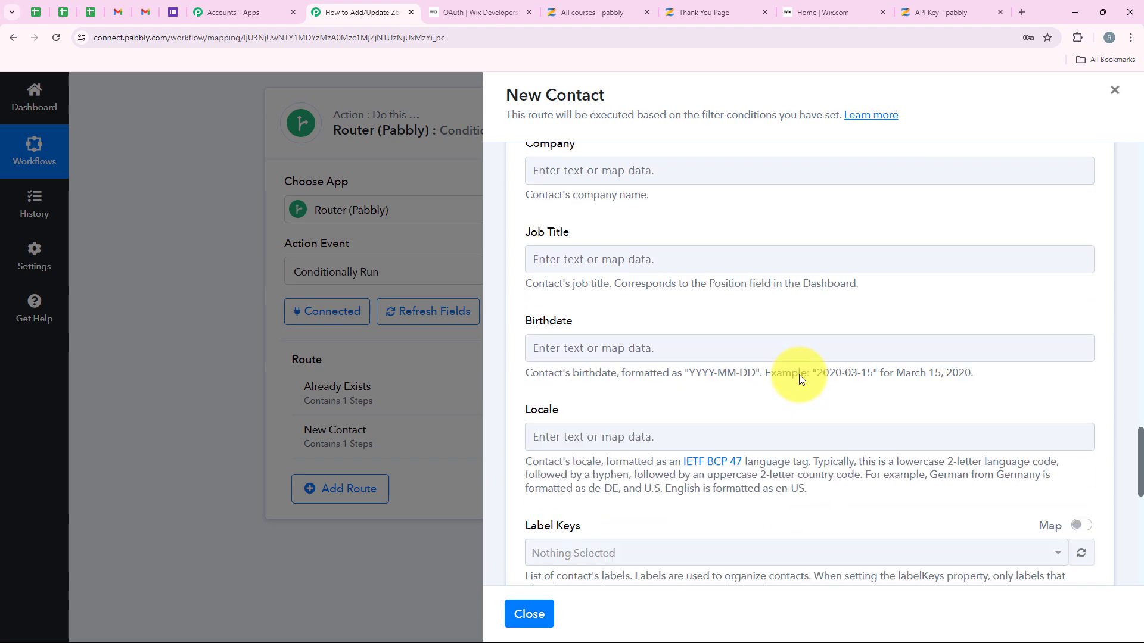
pyautogui.scroll(15, 799, 374)
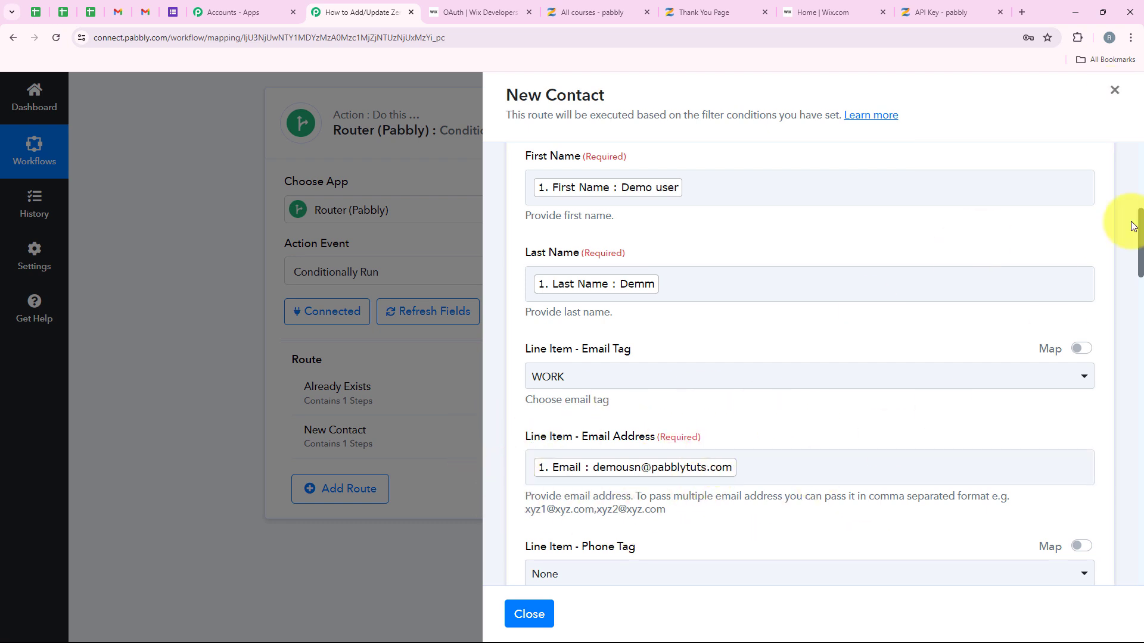
pyautogui.click(1116, 93)
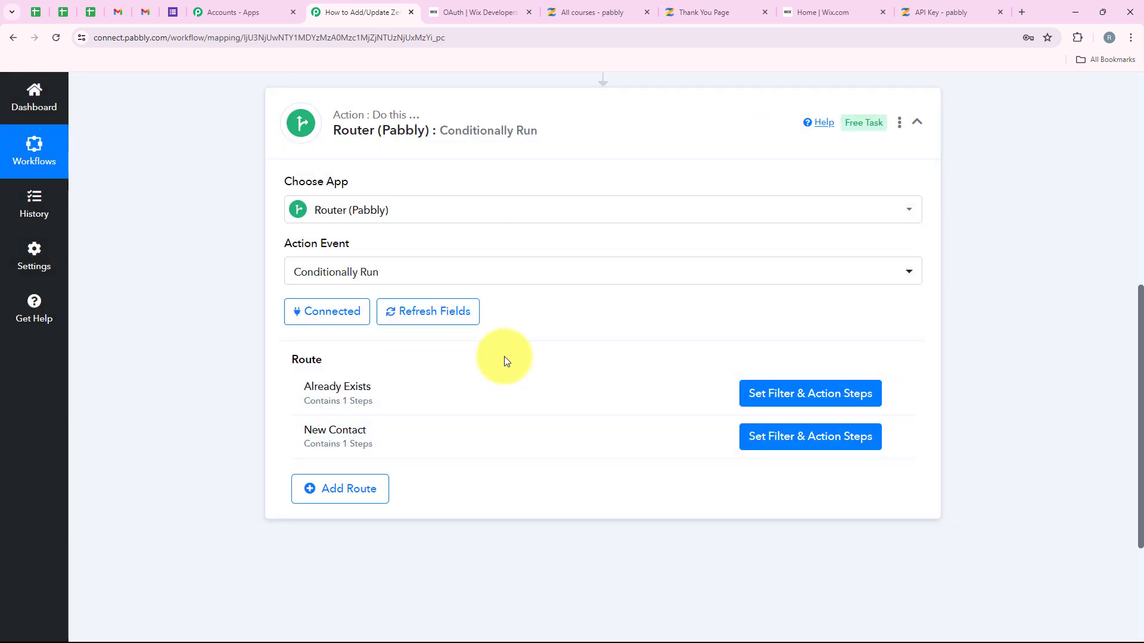
# Step: Confirm the test lead heads Wix's 54-contact Contacts list, then return to the Pabbly workflow
pyautogui.scroll(3, 534, 327)
pyautogui.scroll(-4, 527, 337)
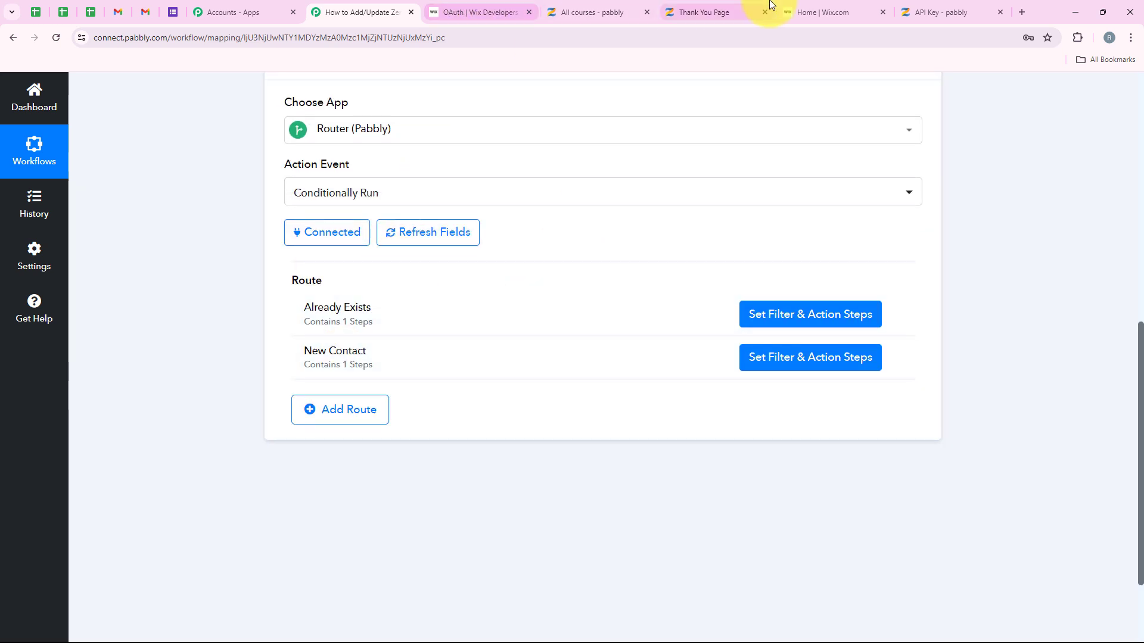
pyautogui.click(805, 11)
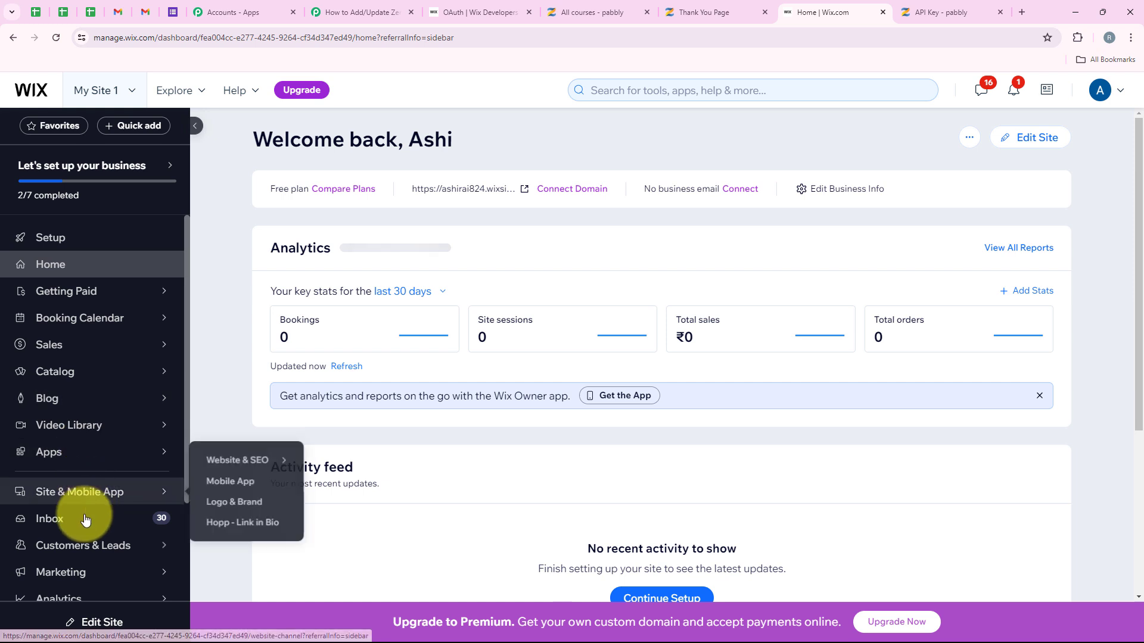
pyautogui.scroll(-2, 84, 524)
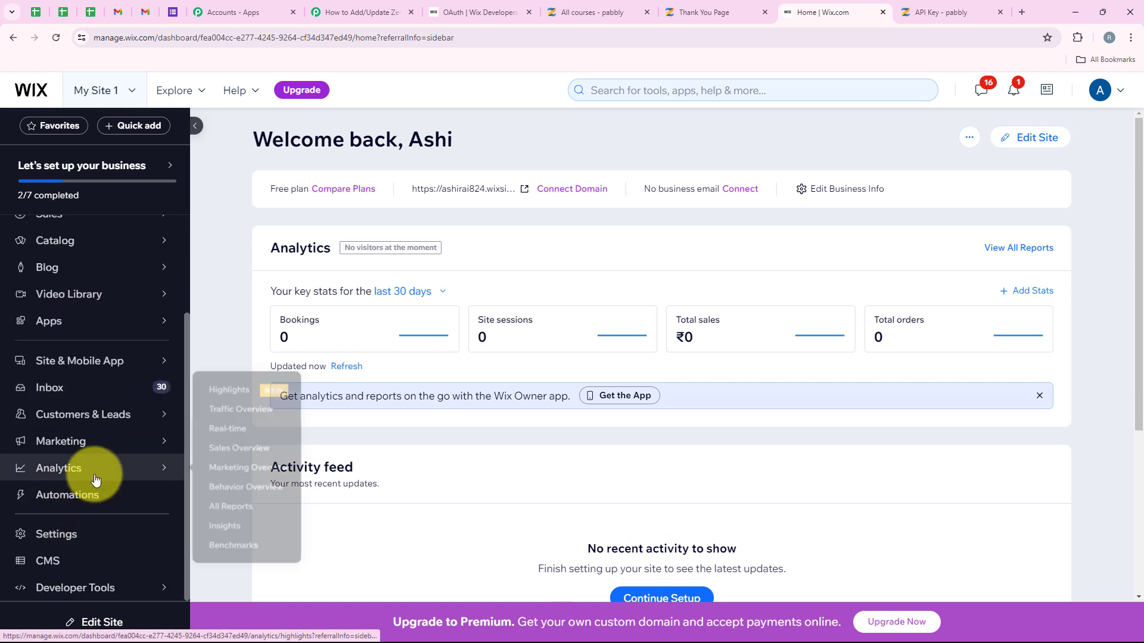
pyautogui.moveTo(102, 446)
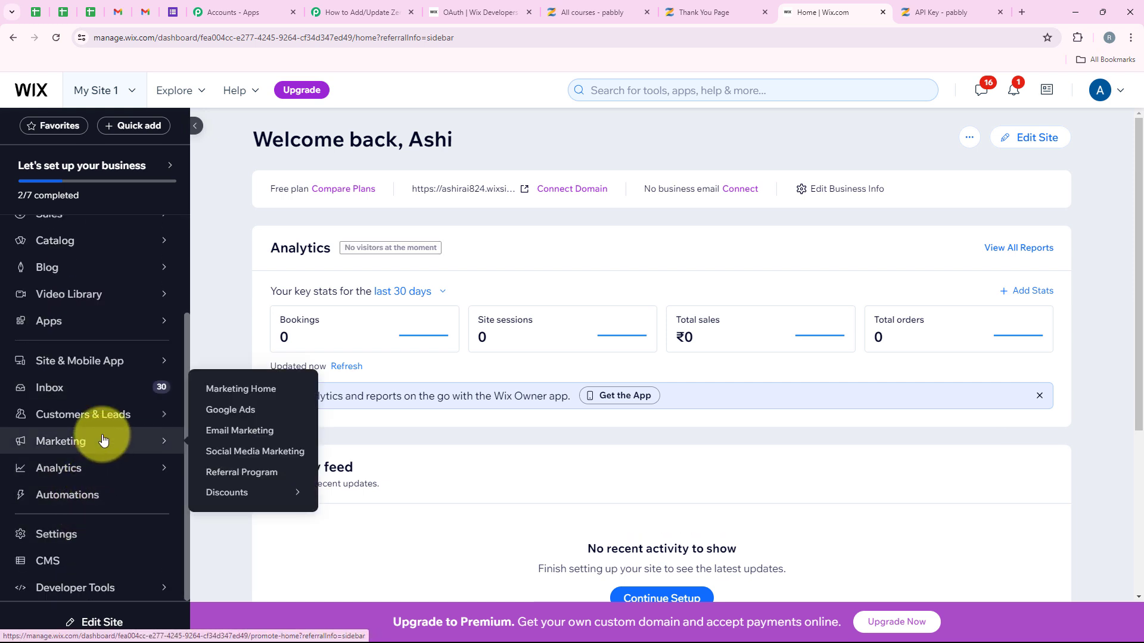
pyautogui.moveTo(115, 414)
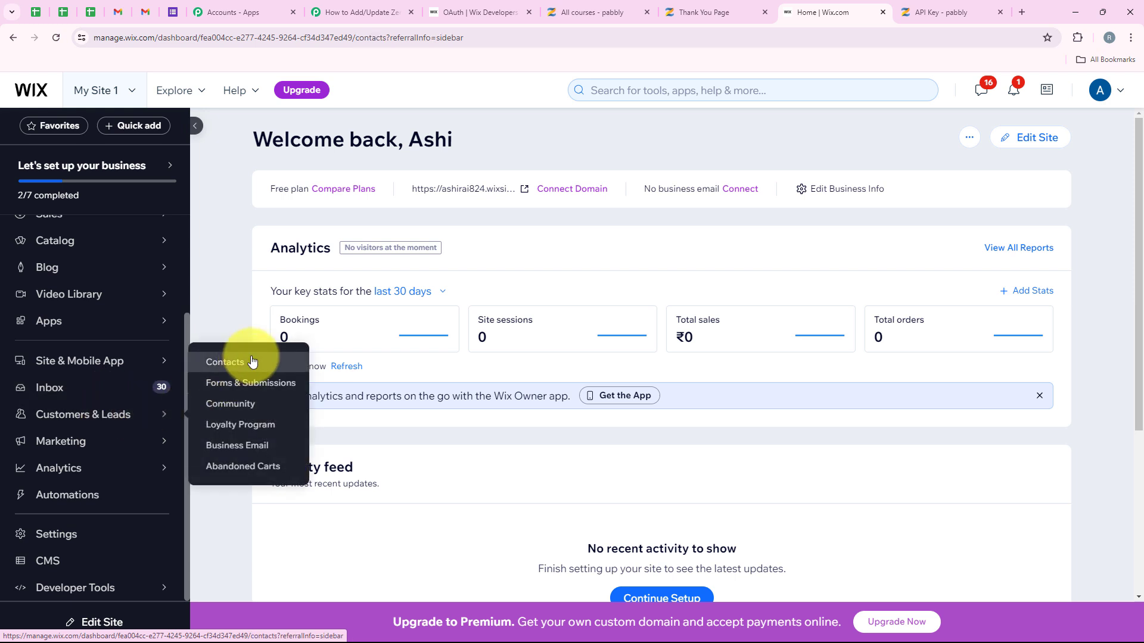
pyautogui.click(251, 361)
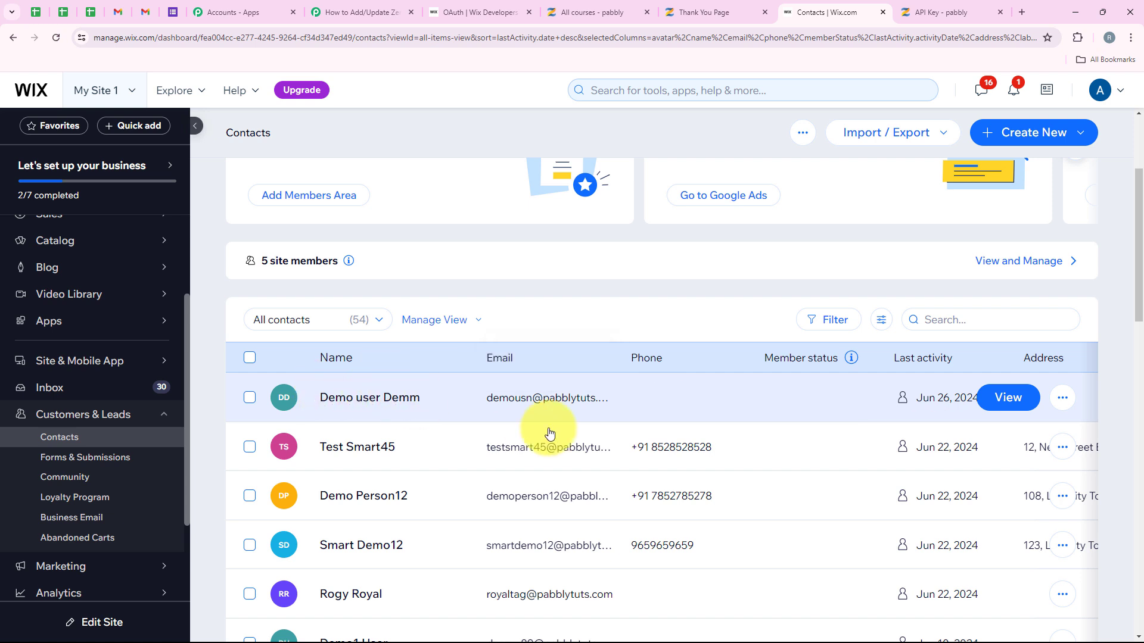
pyautogui.click(407, 4)
pyautogui.scroll(10, 226, 173)
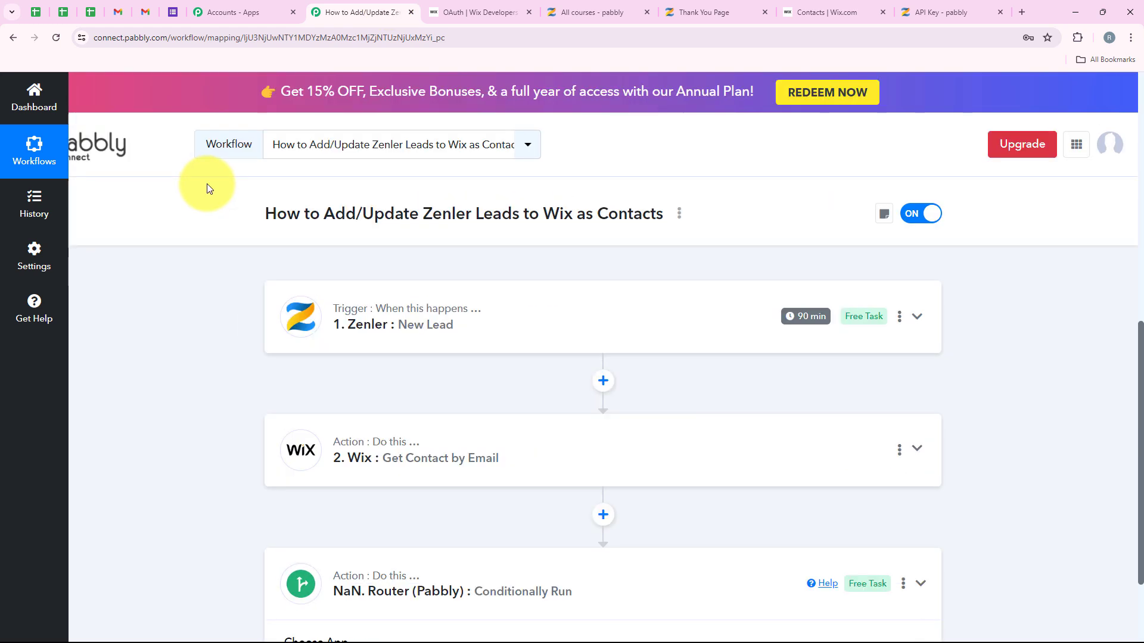
pyautogui.scroll(-1, 421, 481)
pyautogui.click(417, 413)
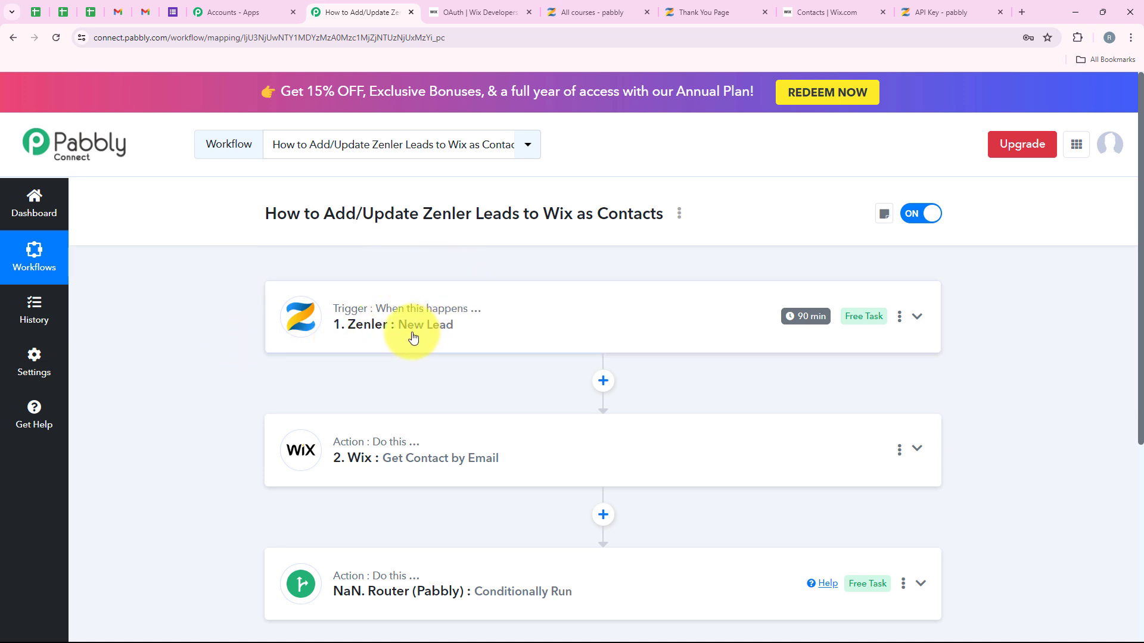
pyautogui.scroll(-1, 447, 337)
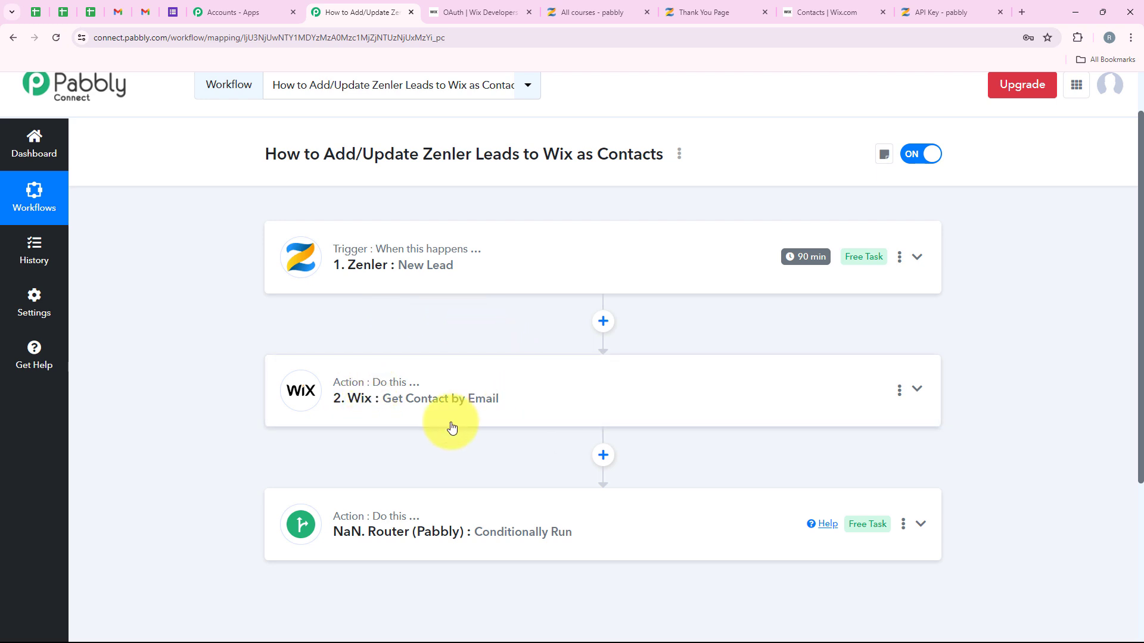
pyautogui.scroll(-2, 521, 413)
pyautogui.click(503, 409)
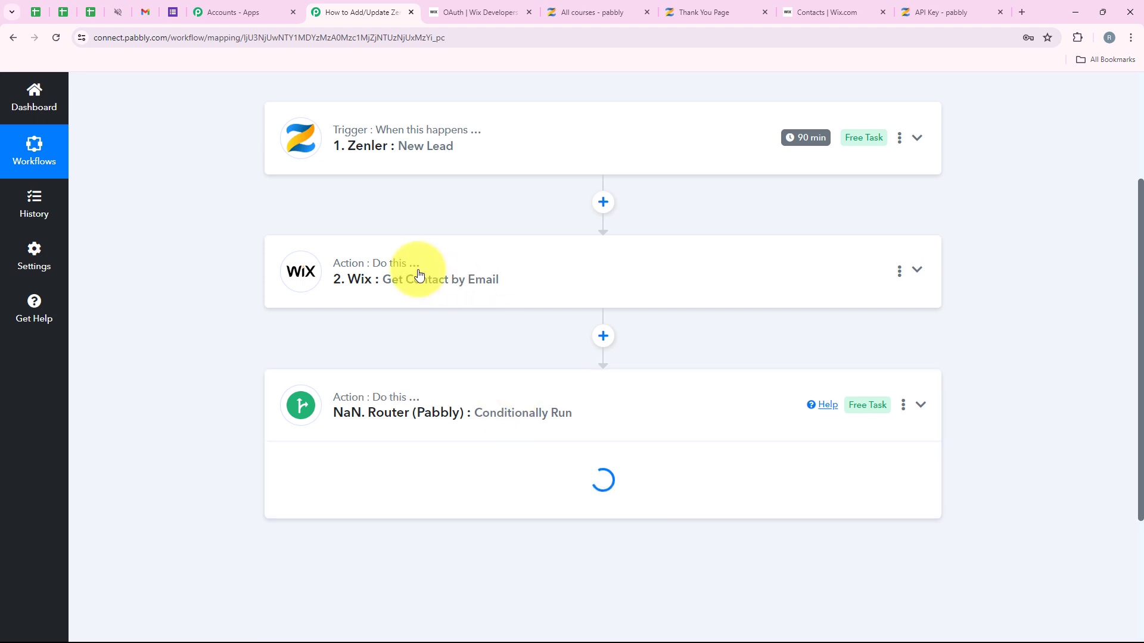
pyautogui.scroll(-3, 440, 425)
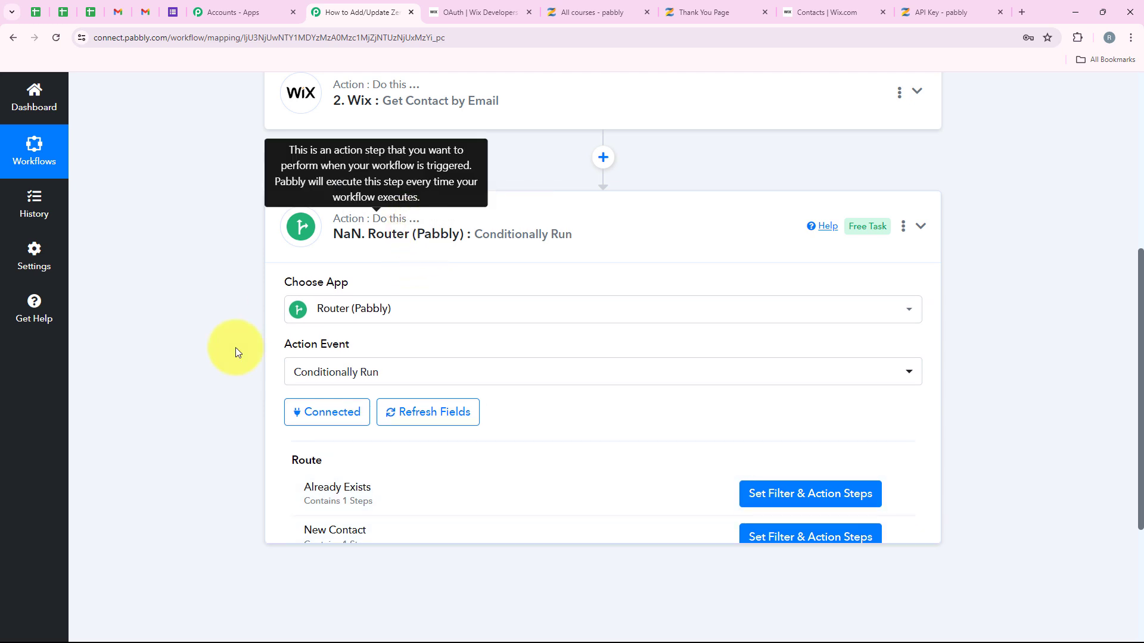
pyautogui.scroll(6, 235, 348)
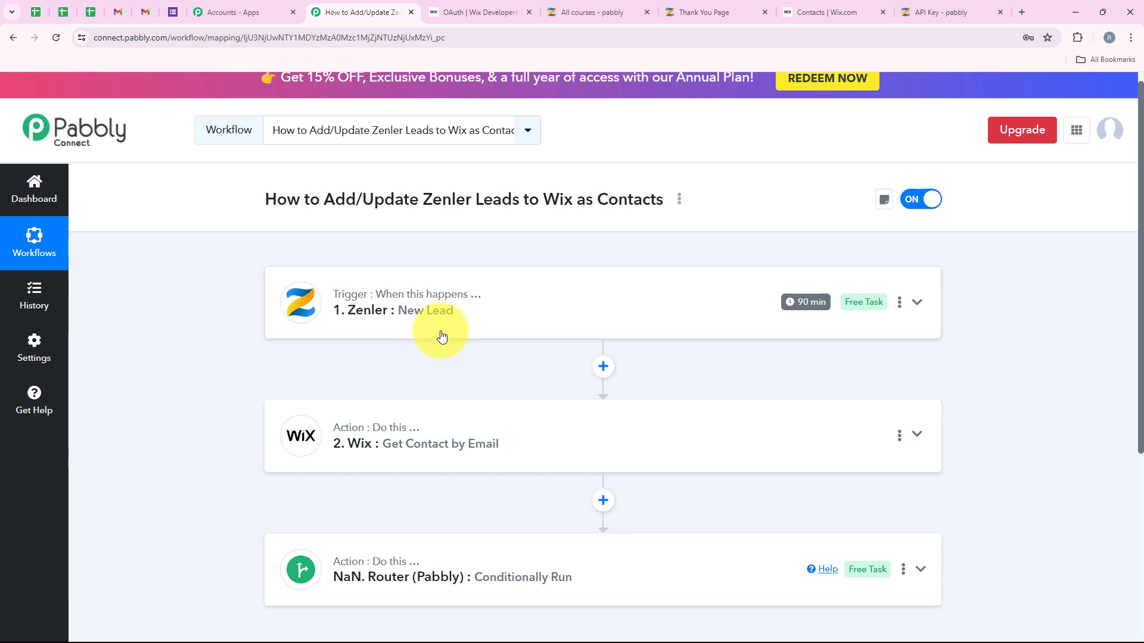
pyautogui.scroll(-1, 440, 336)
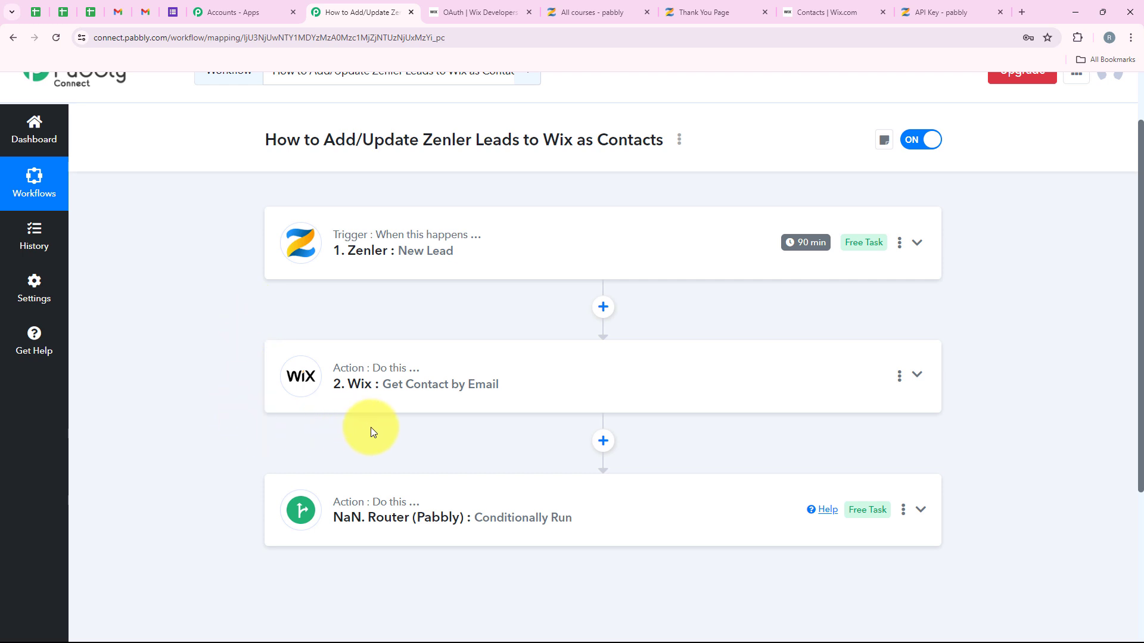
pyautogui.click(388, 494)
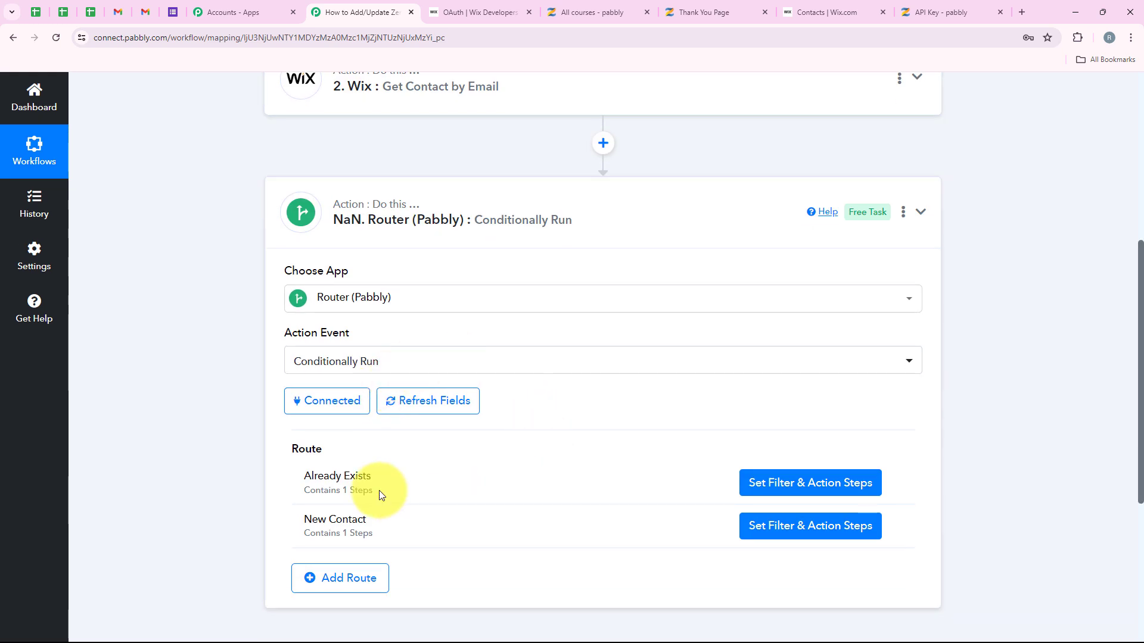
pyautogui.click(767, 479)
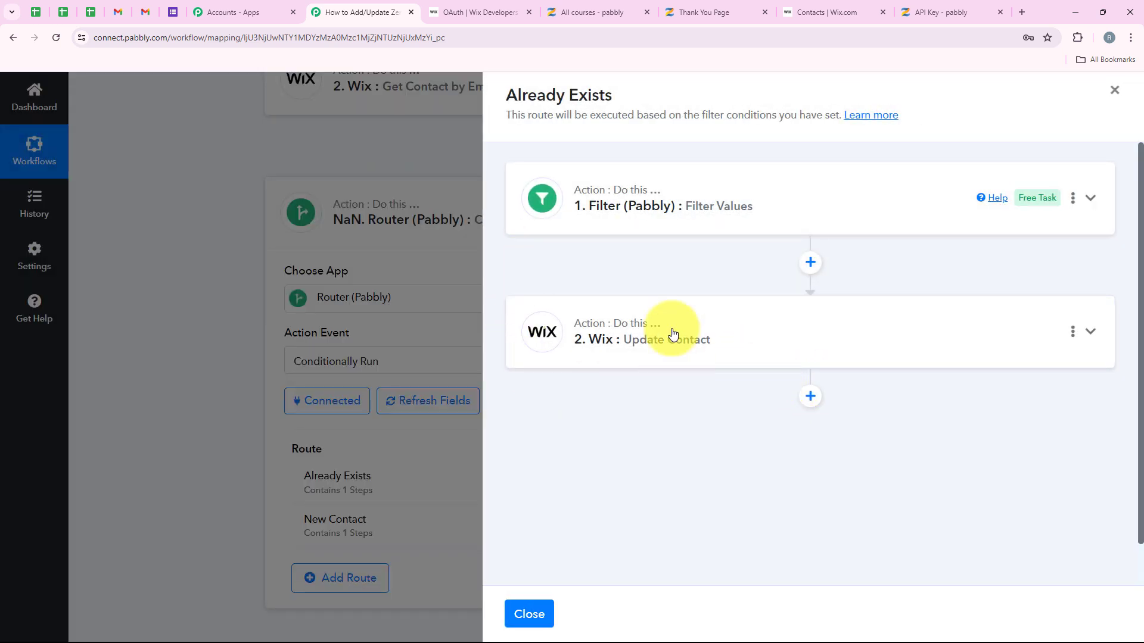
pyautogui.click(545, 607)
pyautogui.scroll(-2, 434, 425)
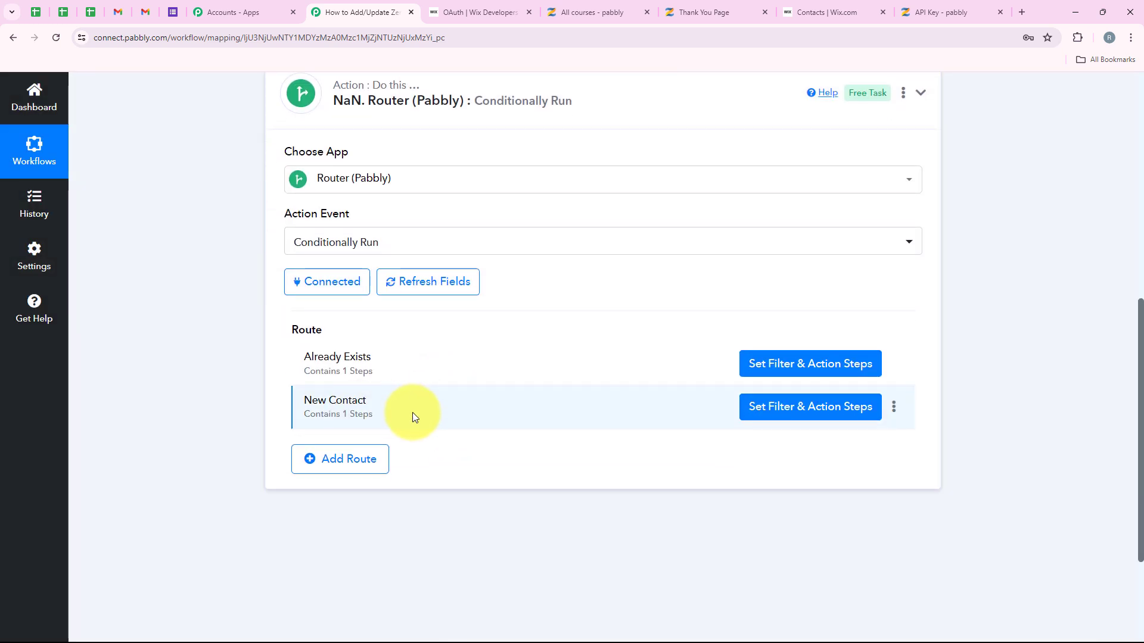
pyautogui.click(780, 411)
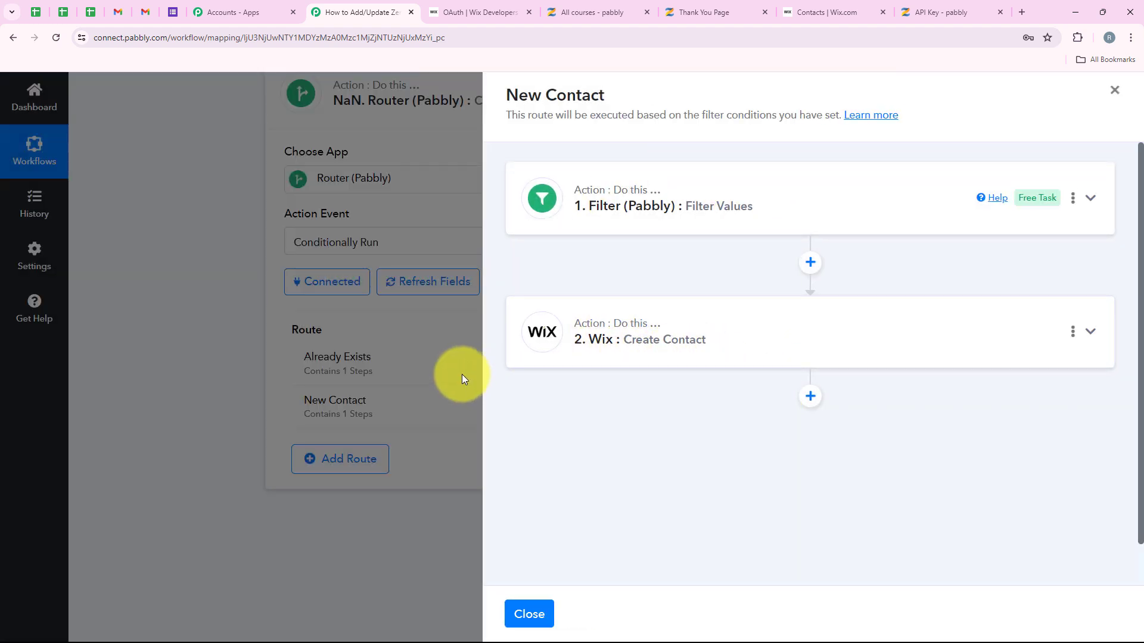
pyautogui.click(528, 614)
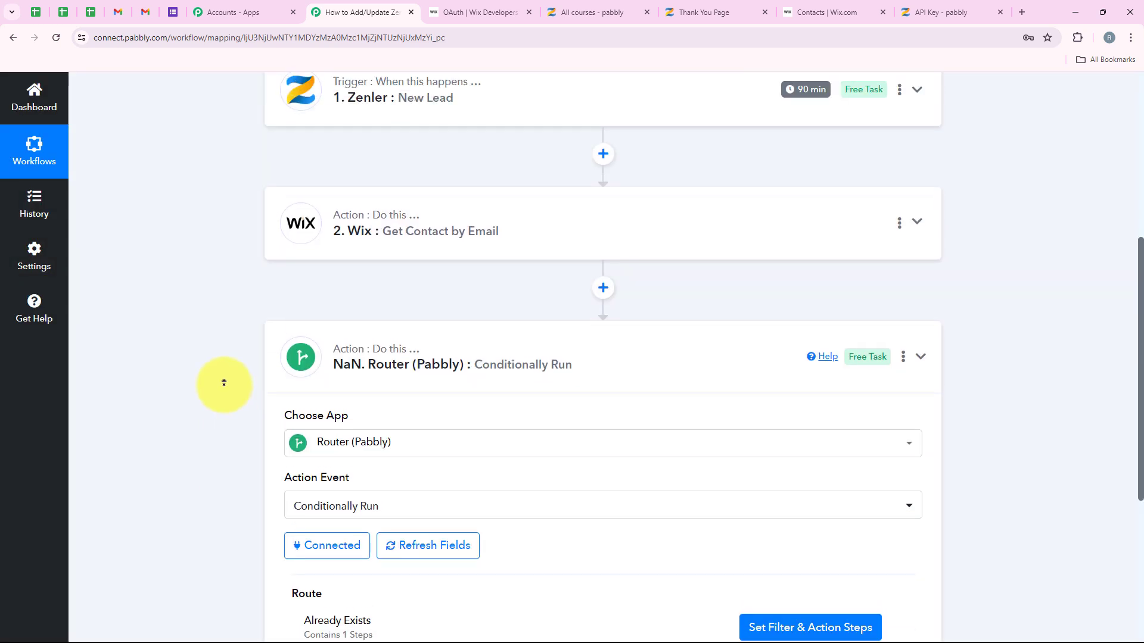
pyautogui.scroll(5, 222, 380)
pyautogui.click(454, 561)
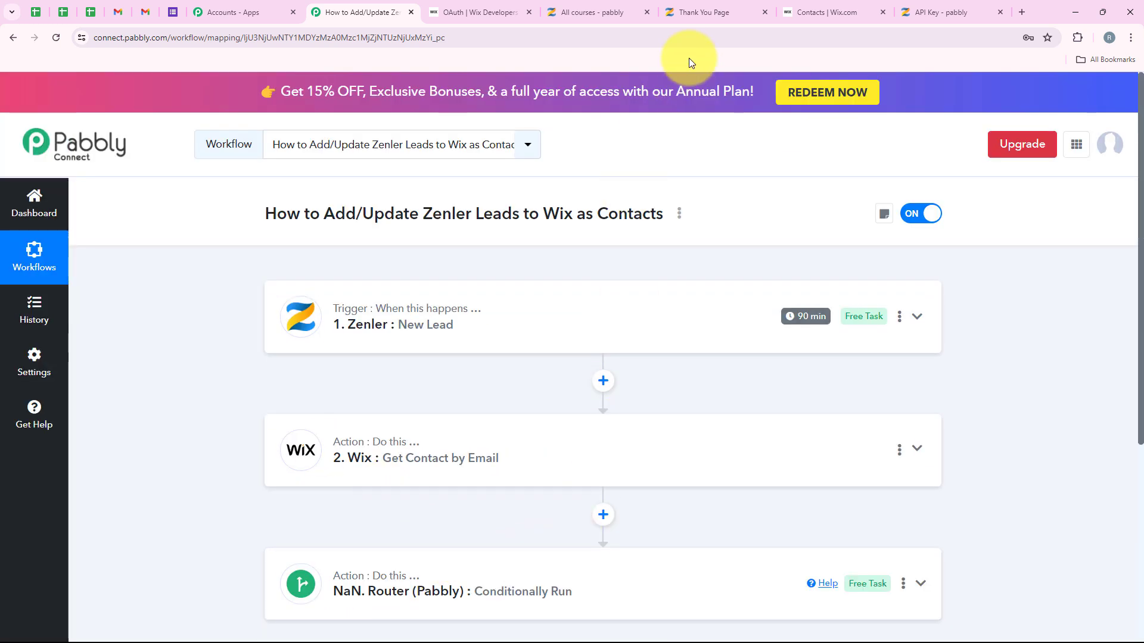
pyautogui.click(815, 5)
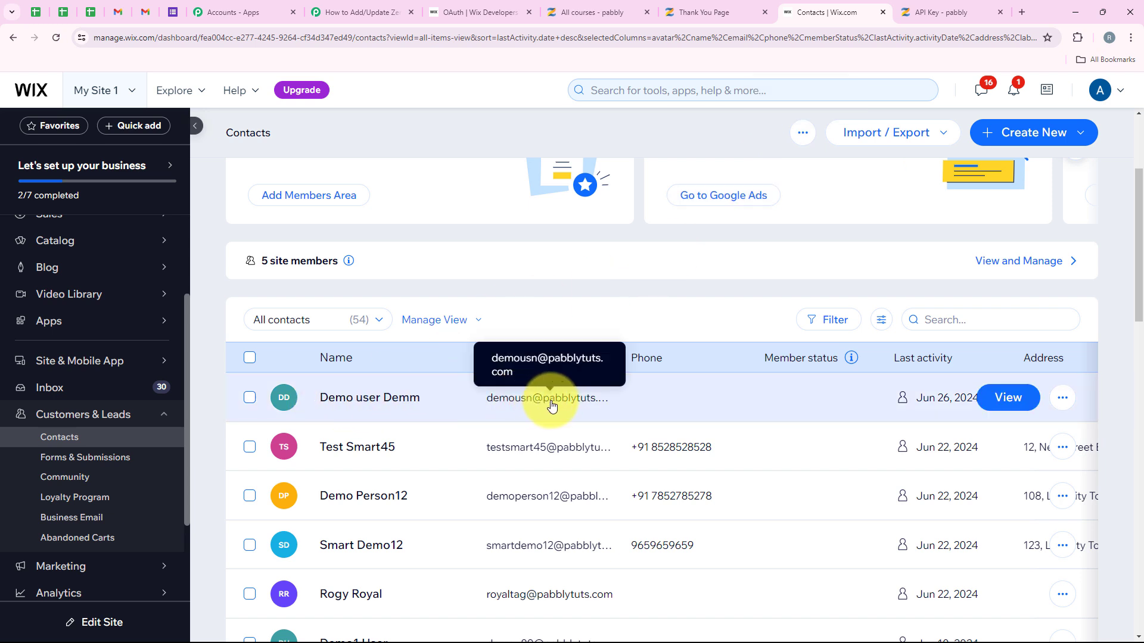
pyautogui.click(324, 12)
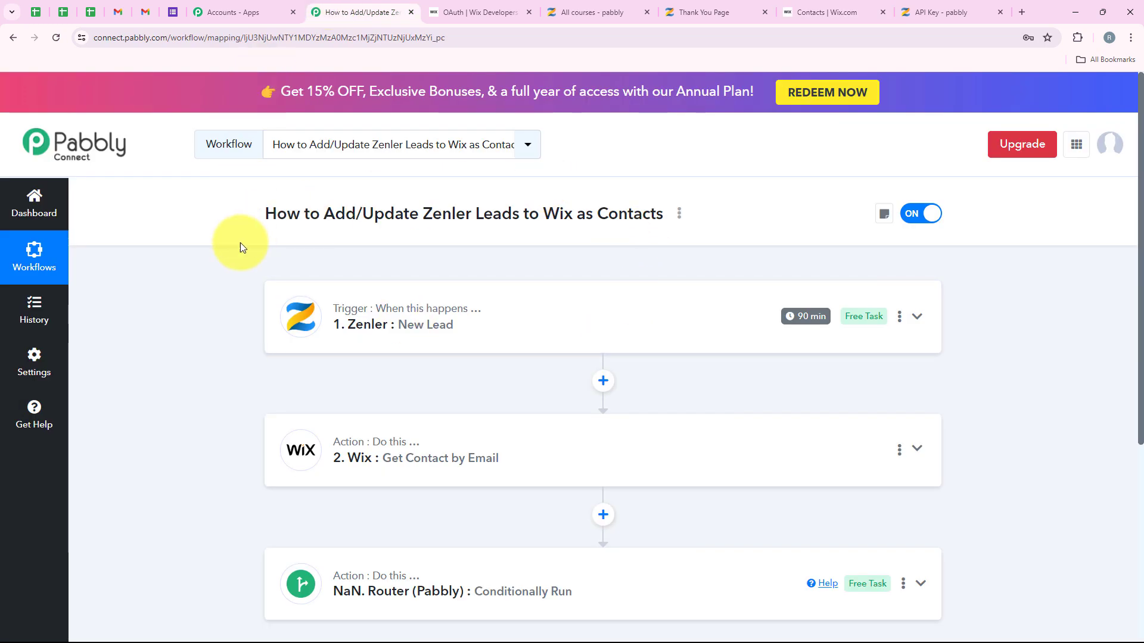
pyautogui.scroll(-2, 237, 331)
pyautogui.scroll(2, 233, 346)
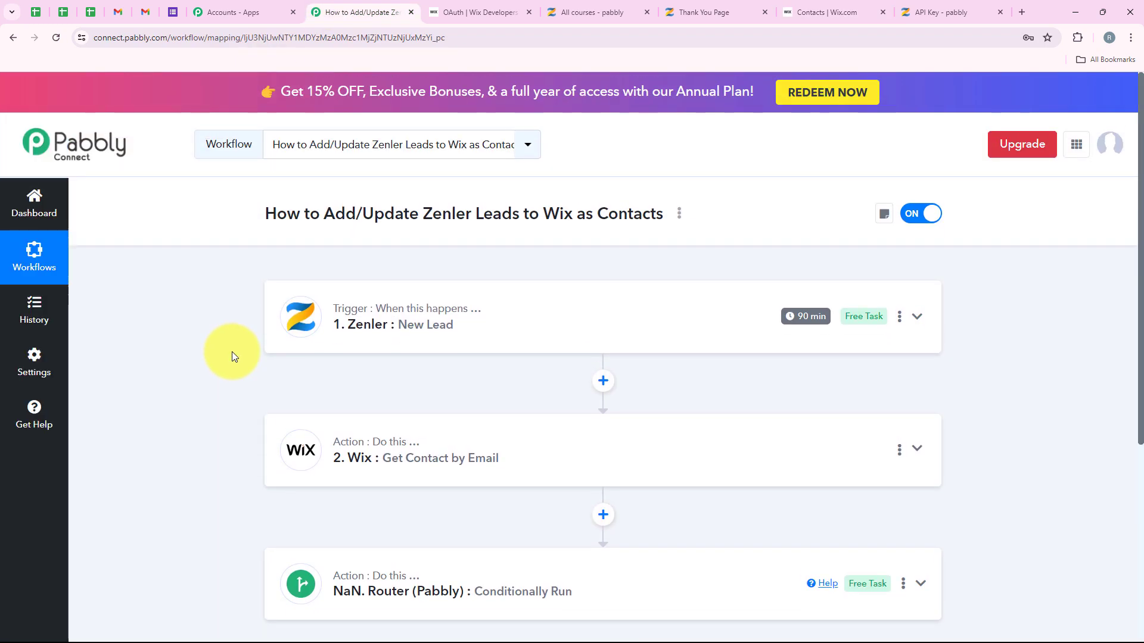